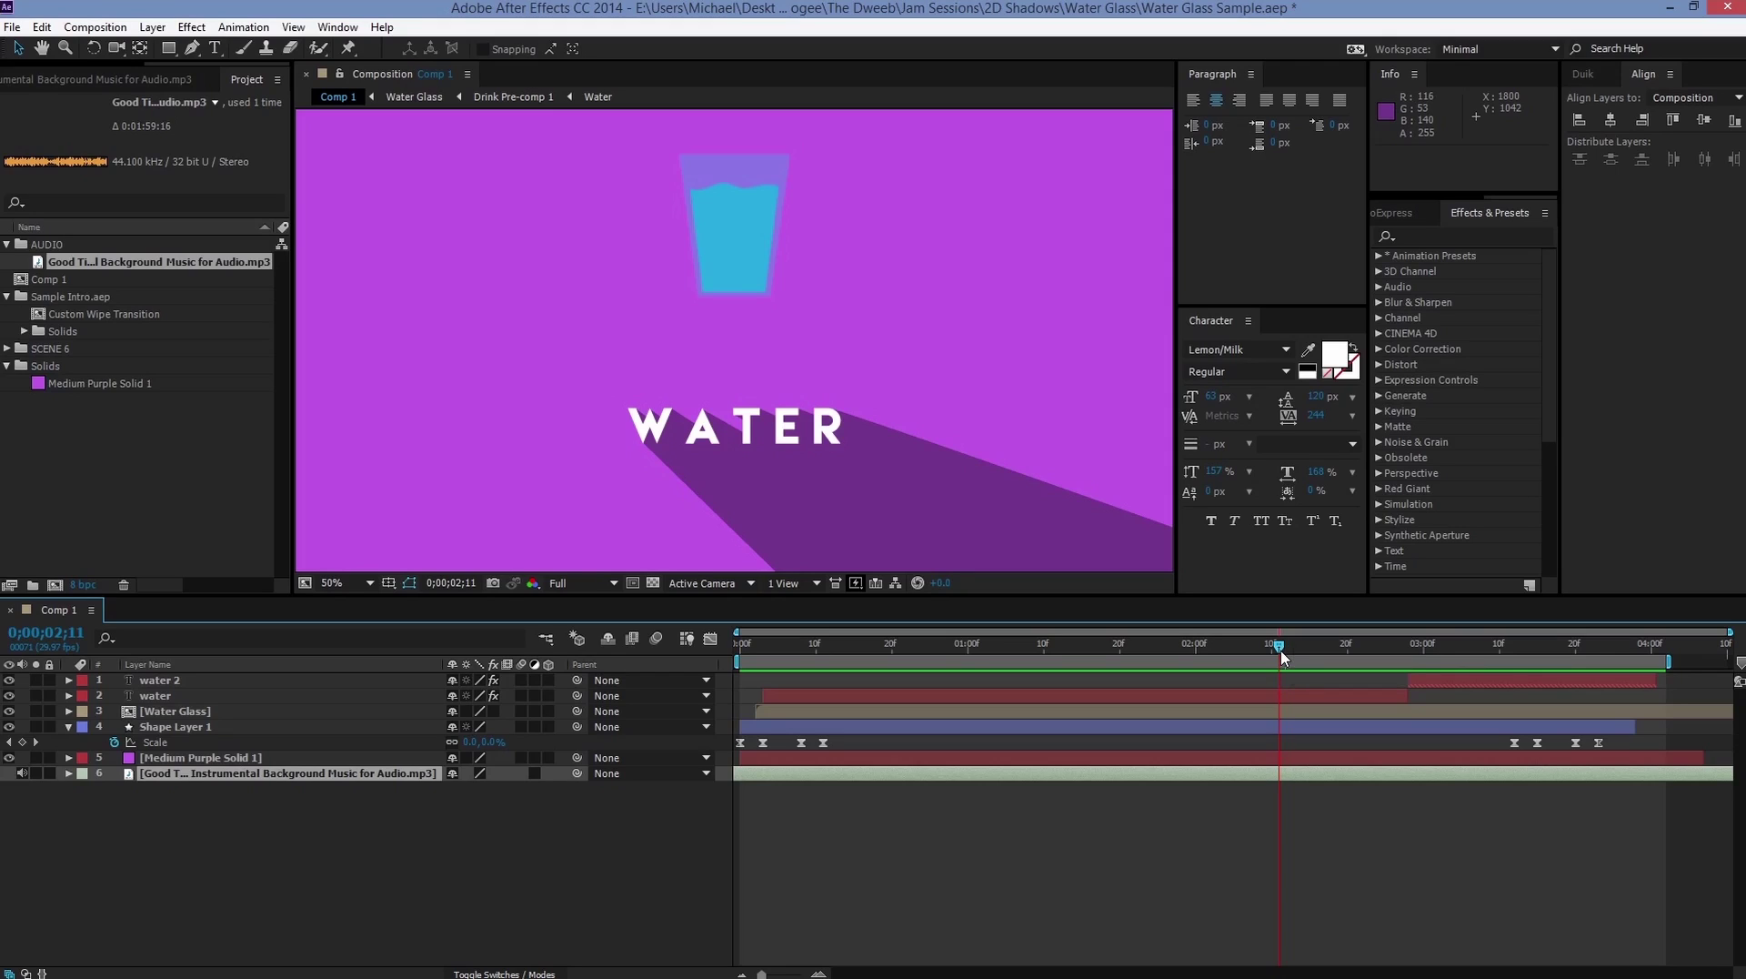
Step: Play and scrub through the finished water glass animation in Comp 1 to examine the text's long flat shadow
left_click_drag(1282, 655, 718, 662)
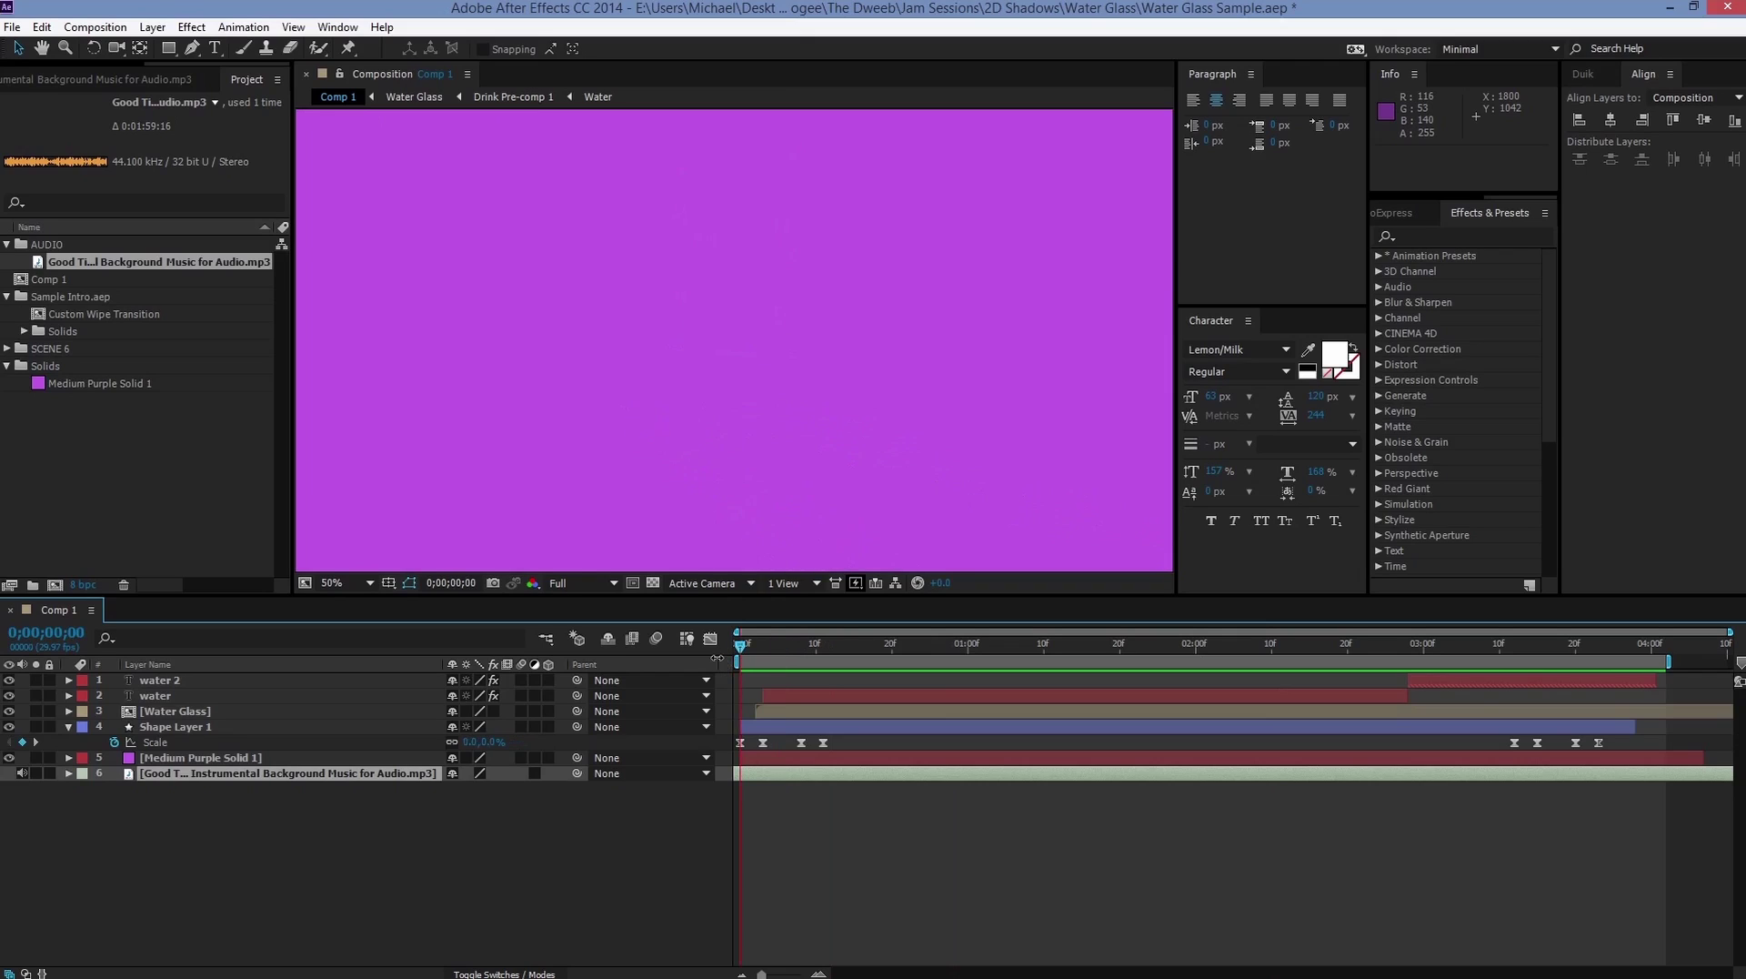
key("space")
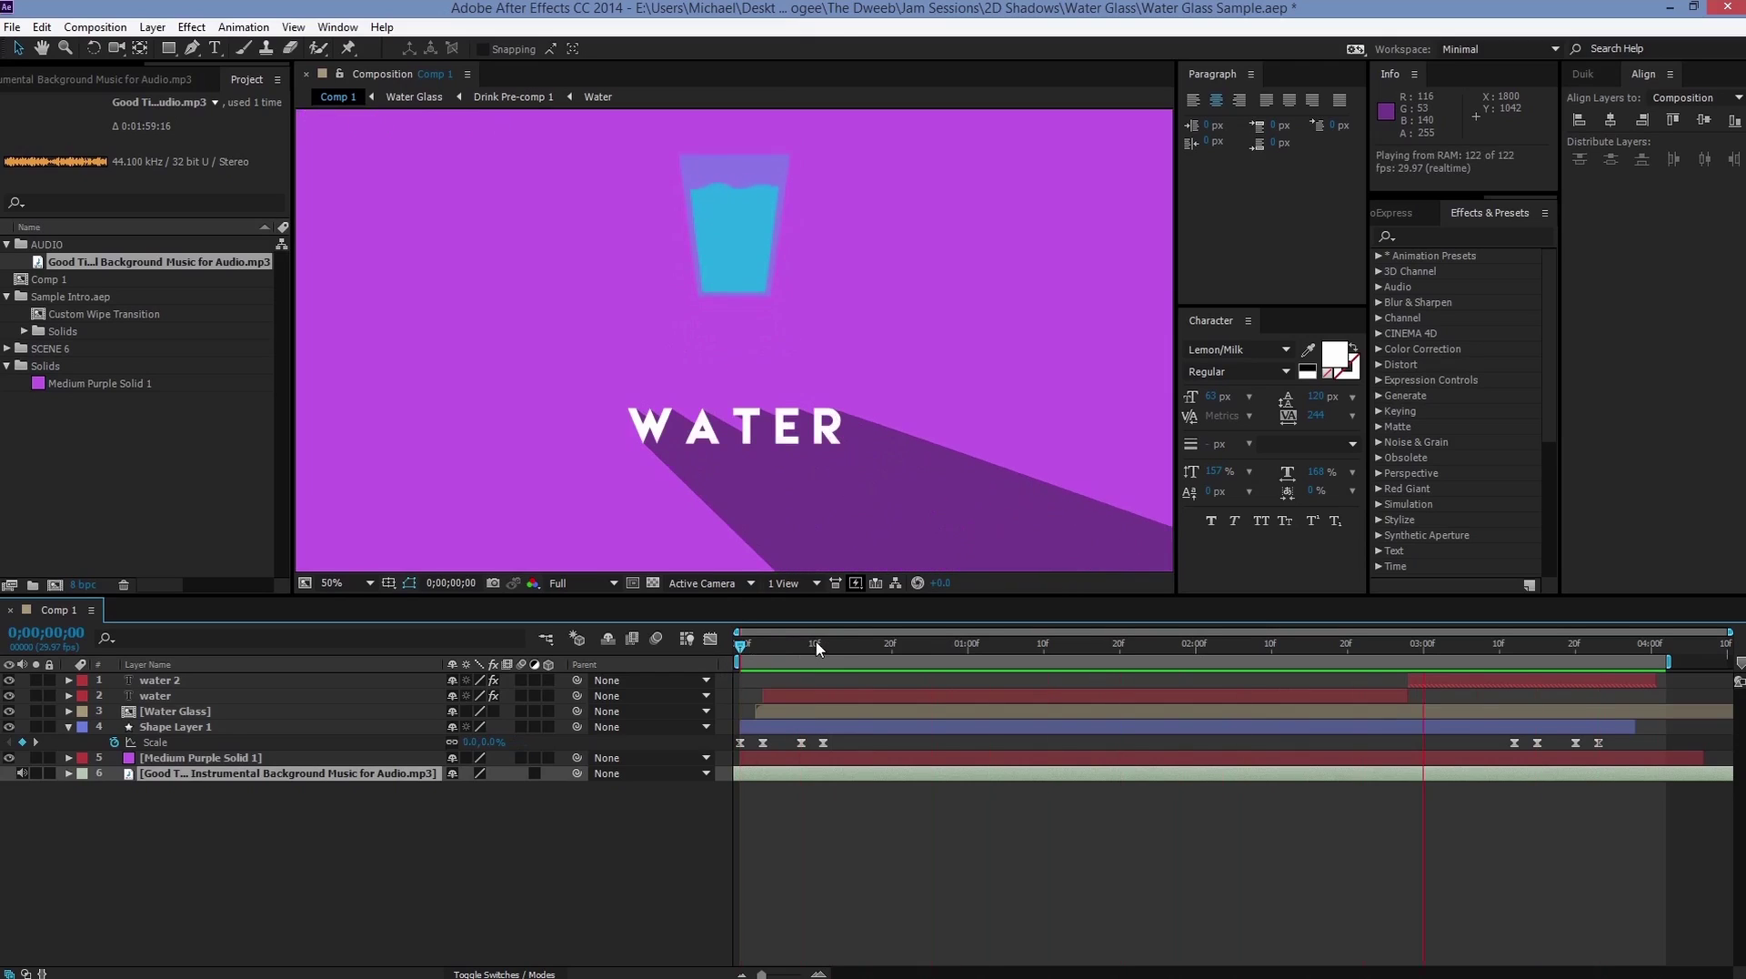
key("space")
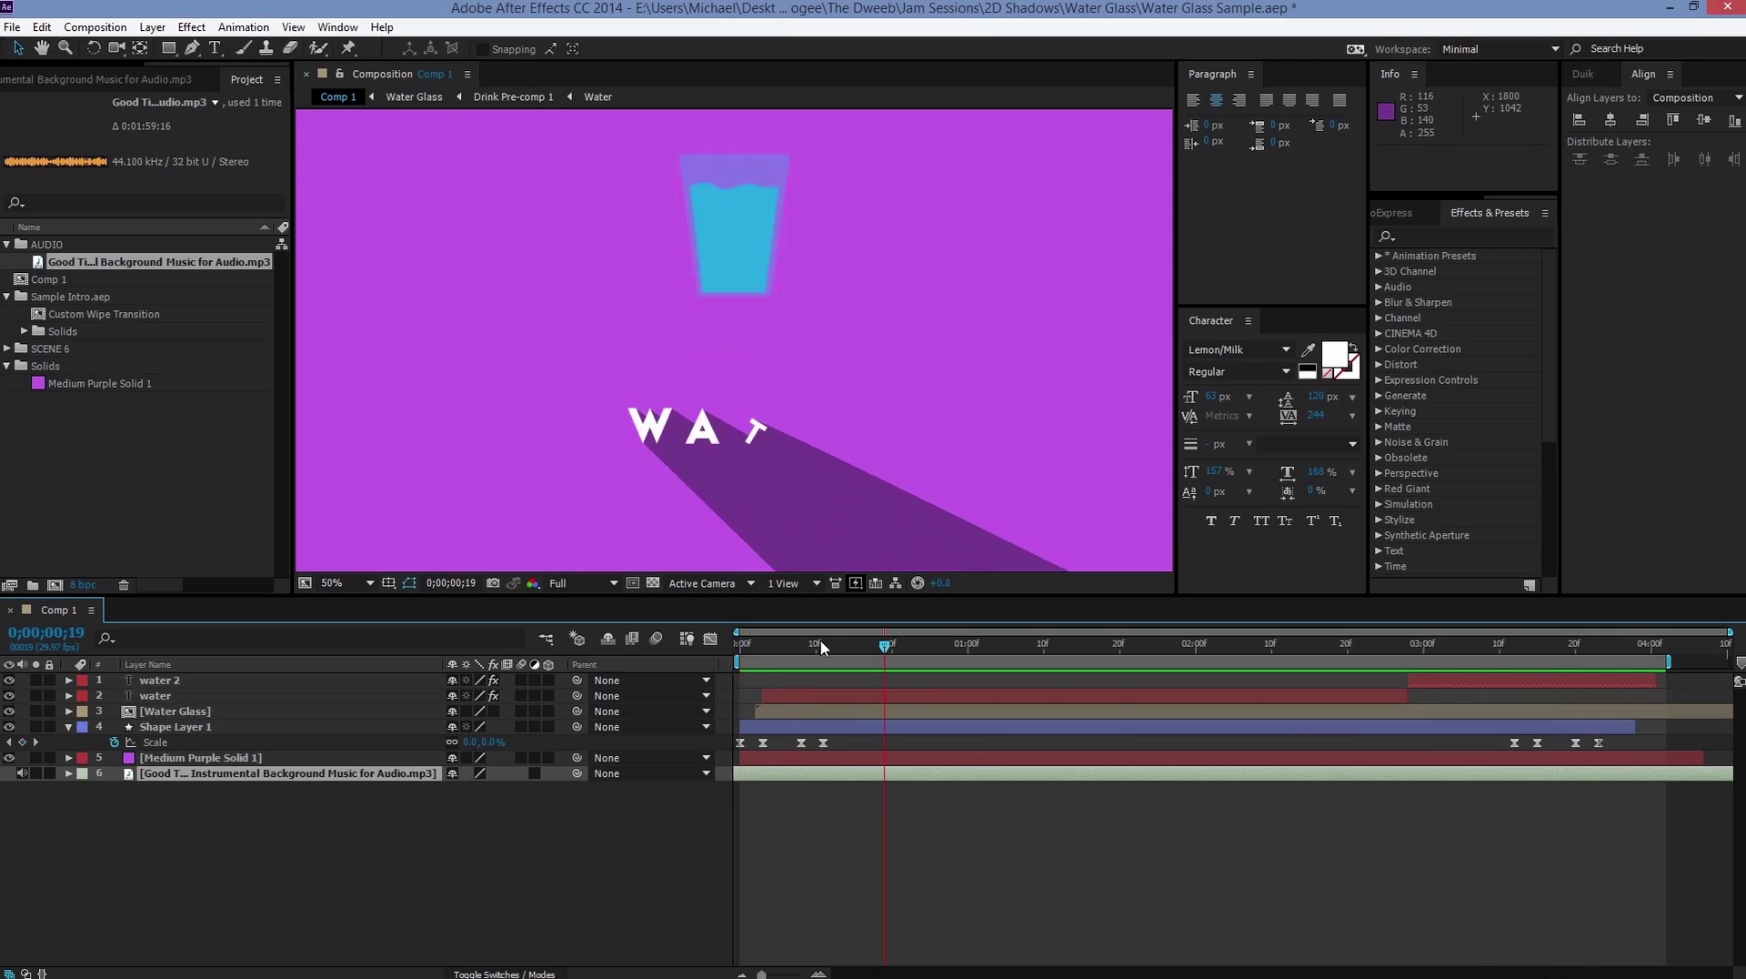
left_click_drag(889, 649, 1262, 650)
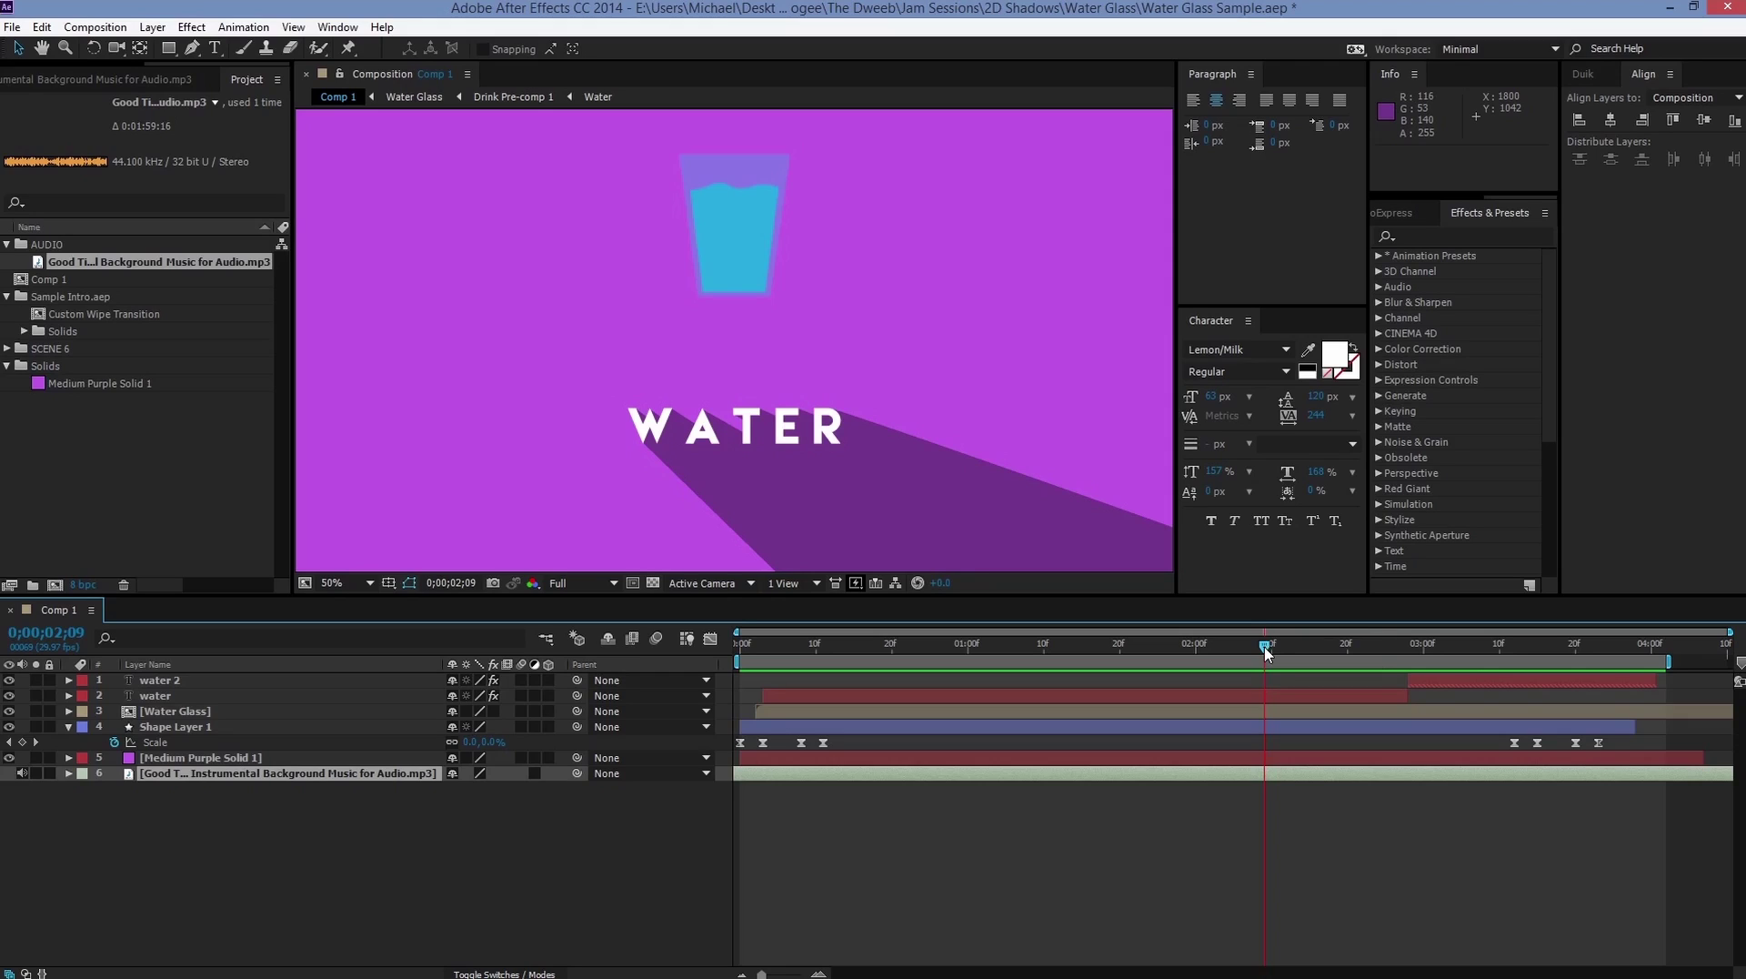
left_click_drag(1265, 651, 1227, 651)
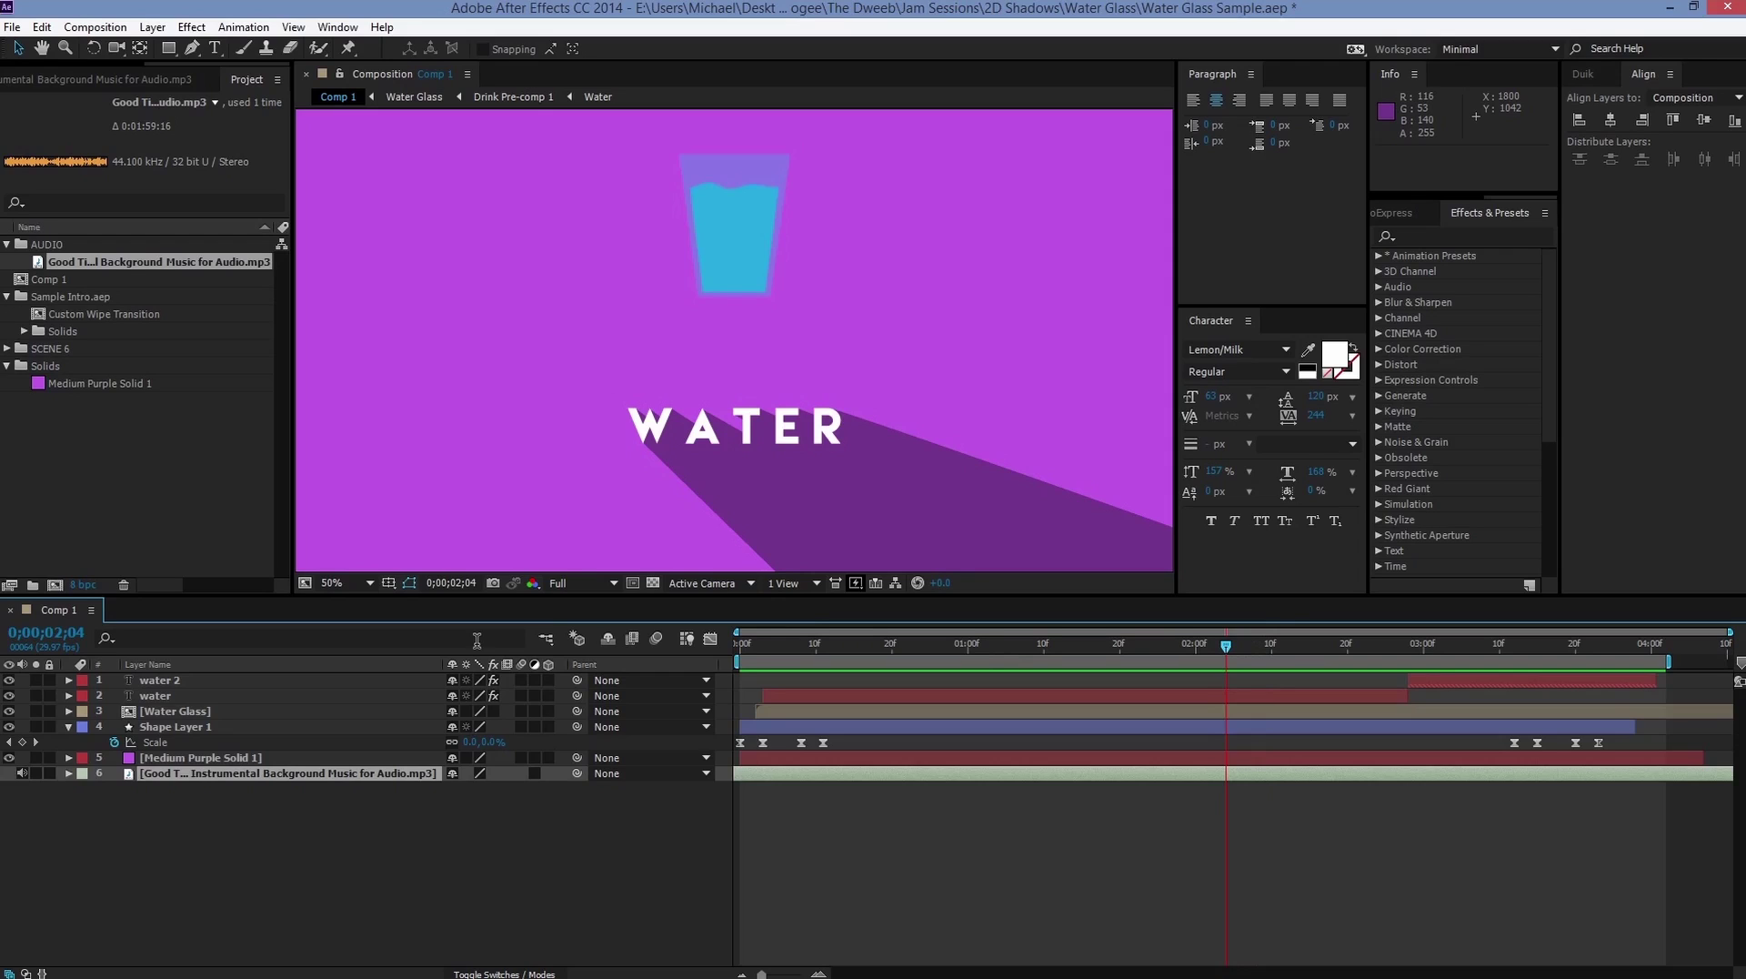
Step: Create a new HDTV 1080 29.97 composition and add a comp-sized yellow solid with the colour DAB832
key("ctrl+n")
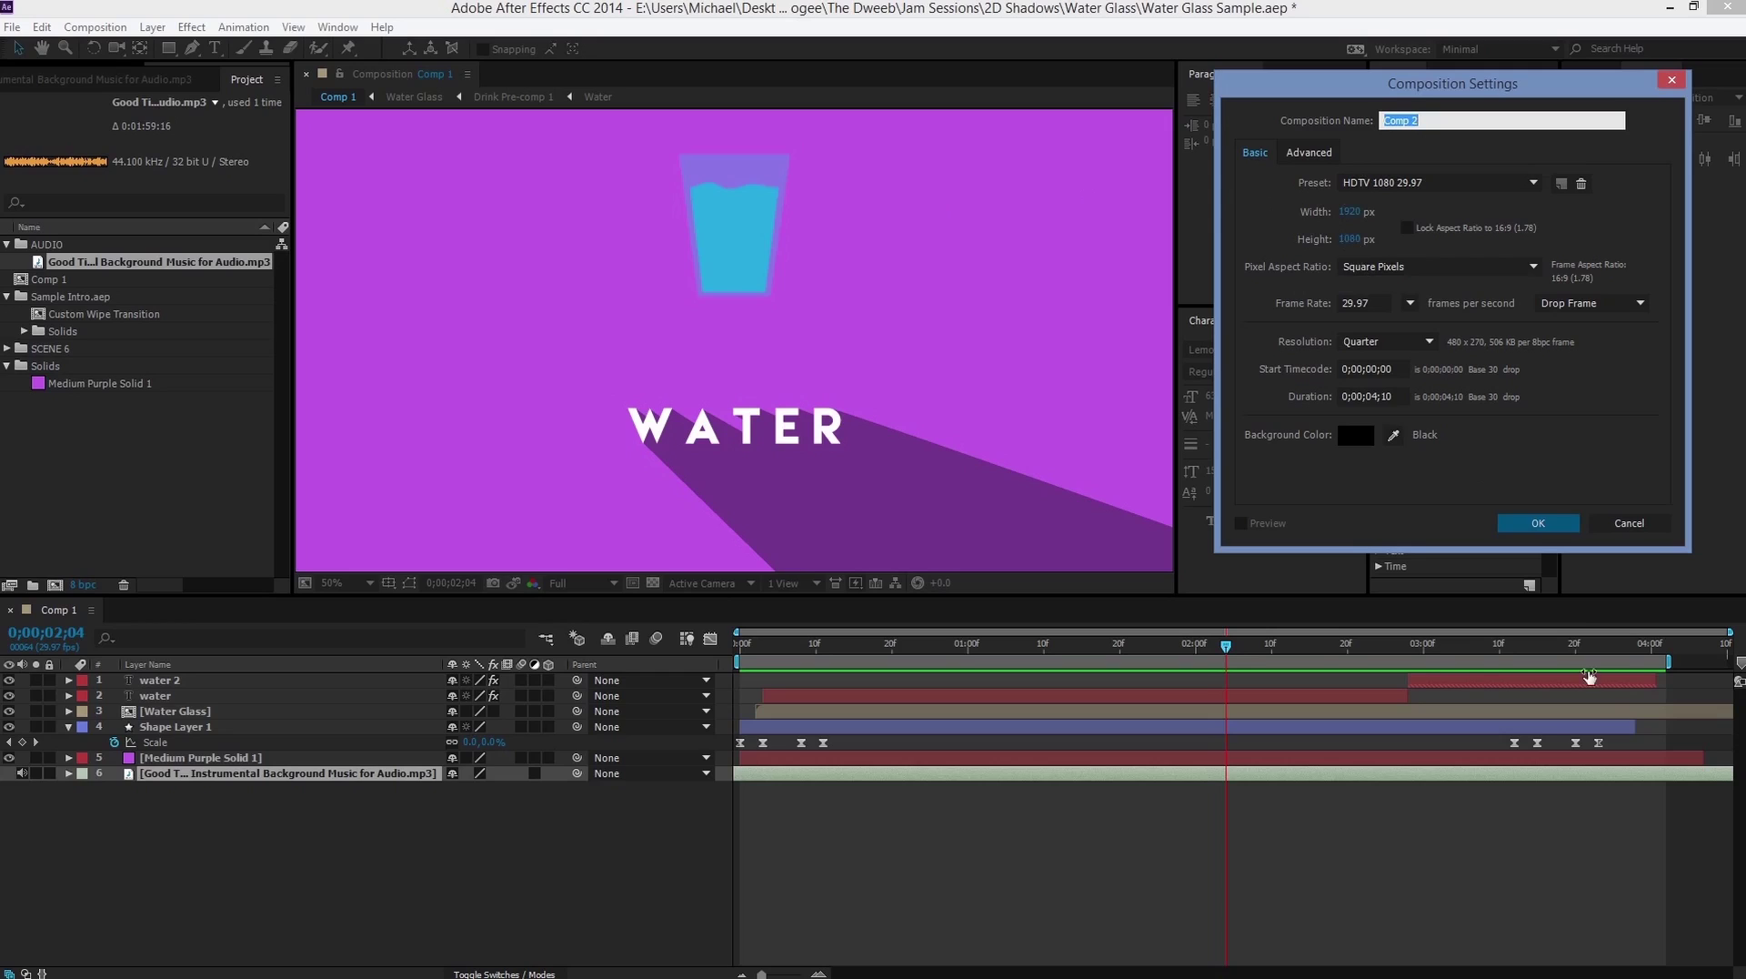
left_click(1540, 525)
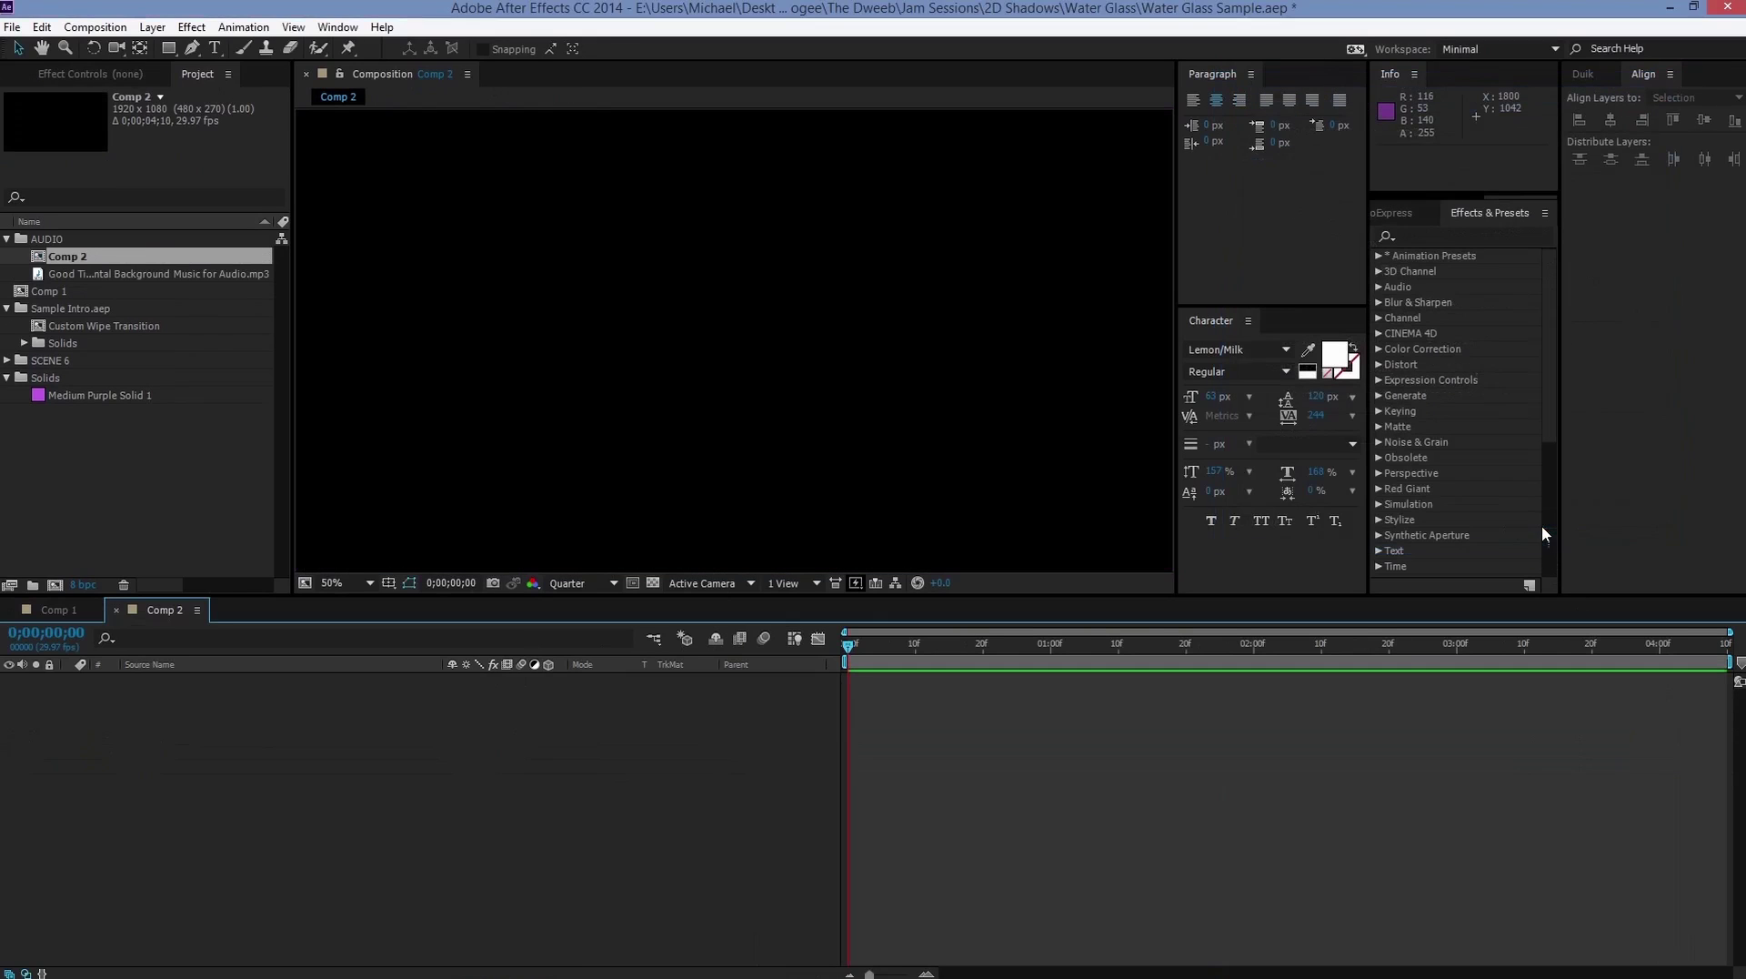
right_click(152, 771)
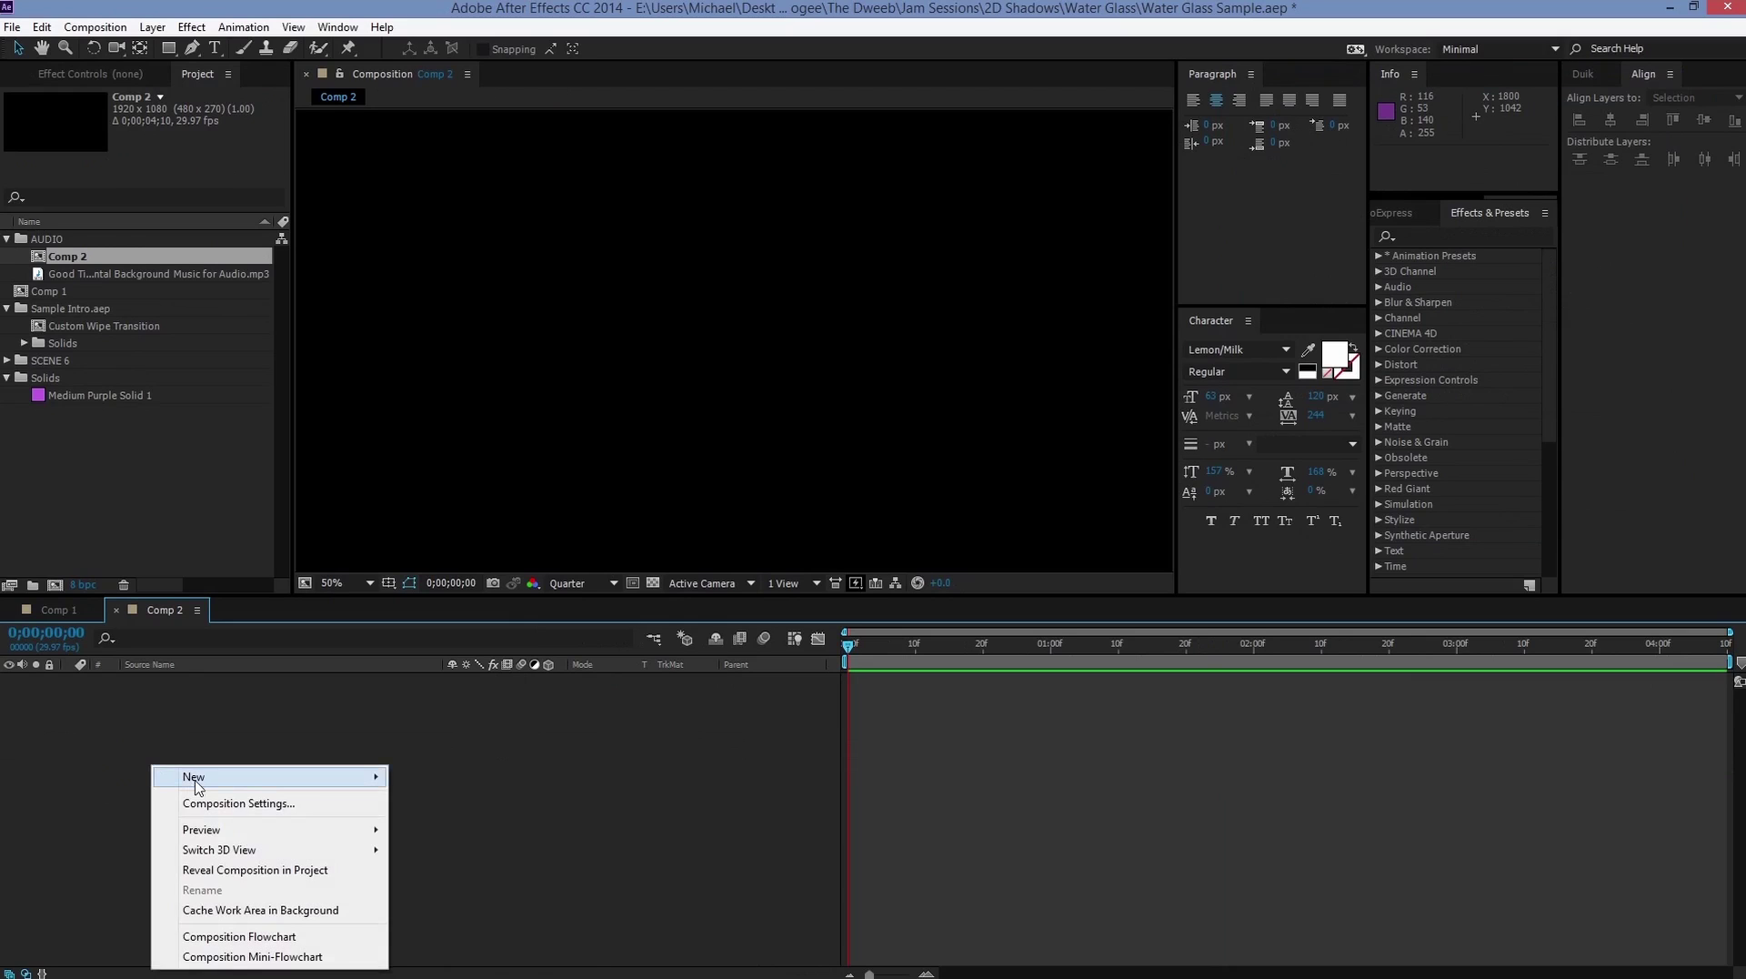
mouse_move(227, 779)
left_click(431, 822)
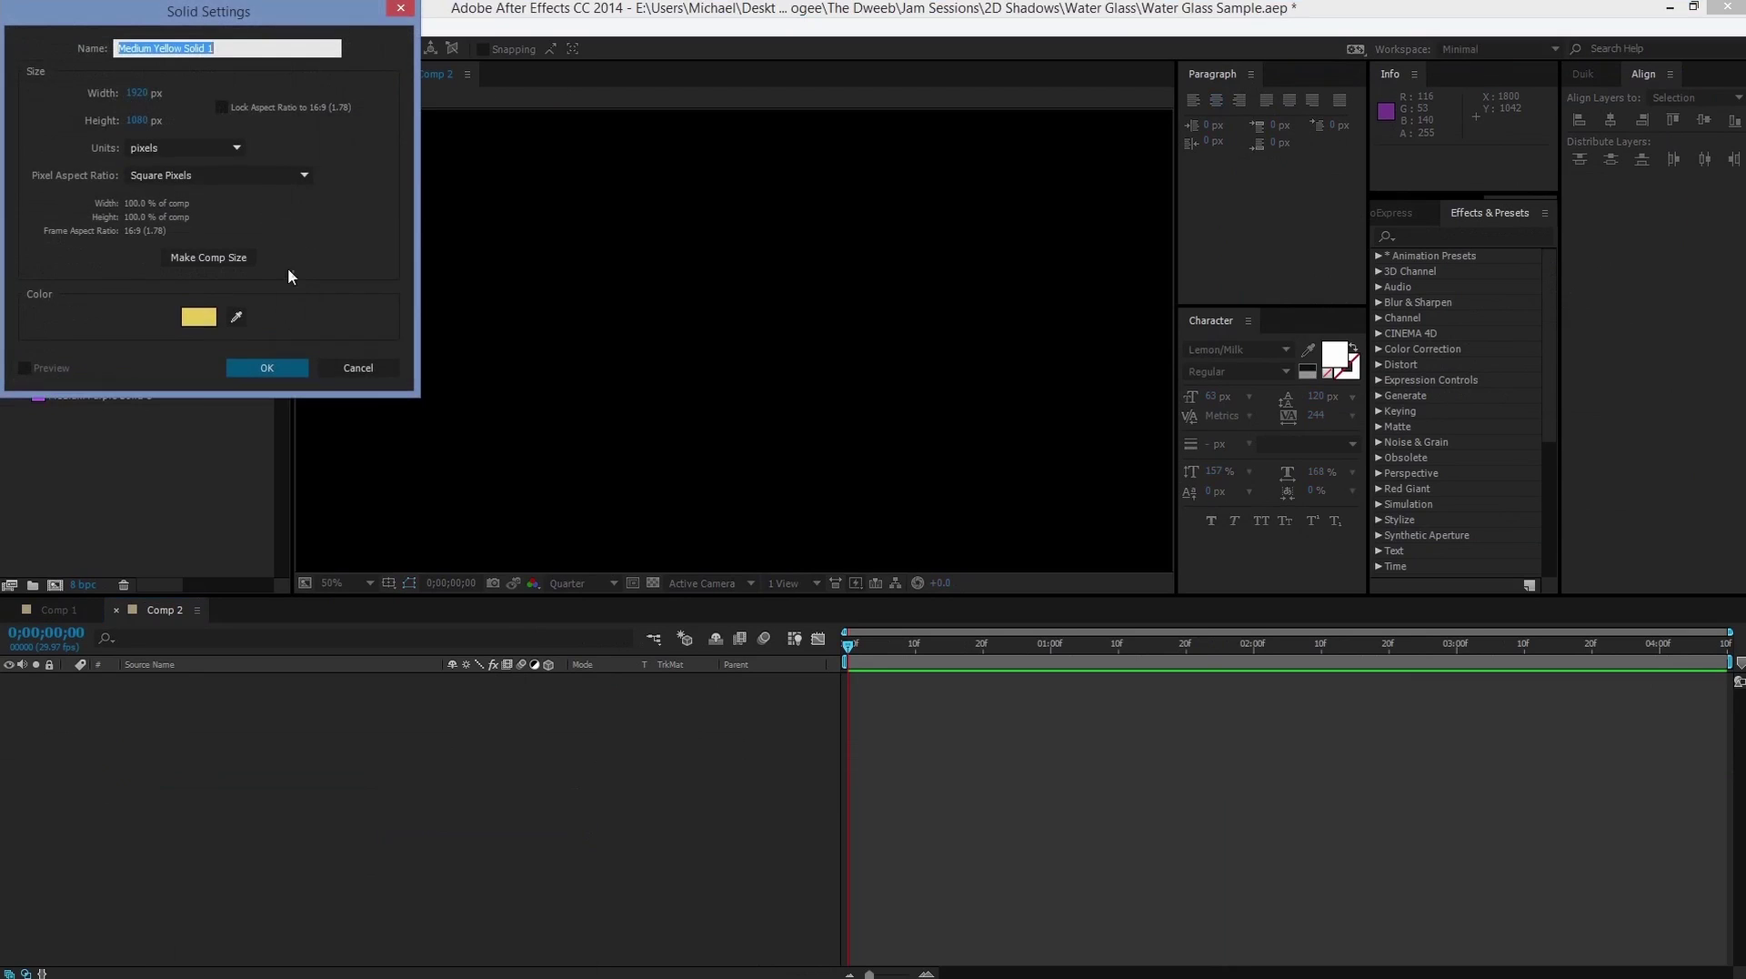
left_click(203, 320)
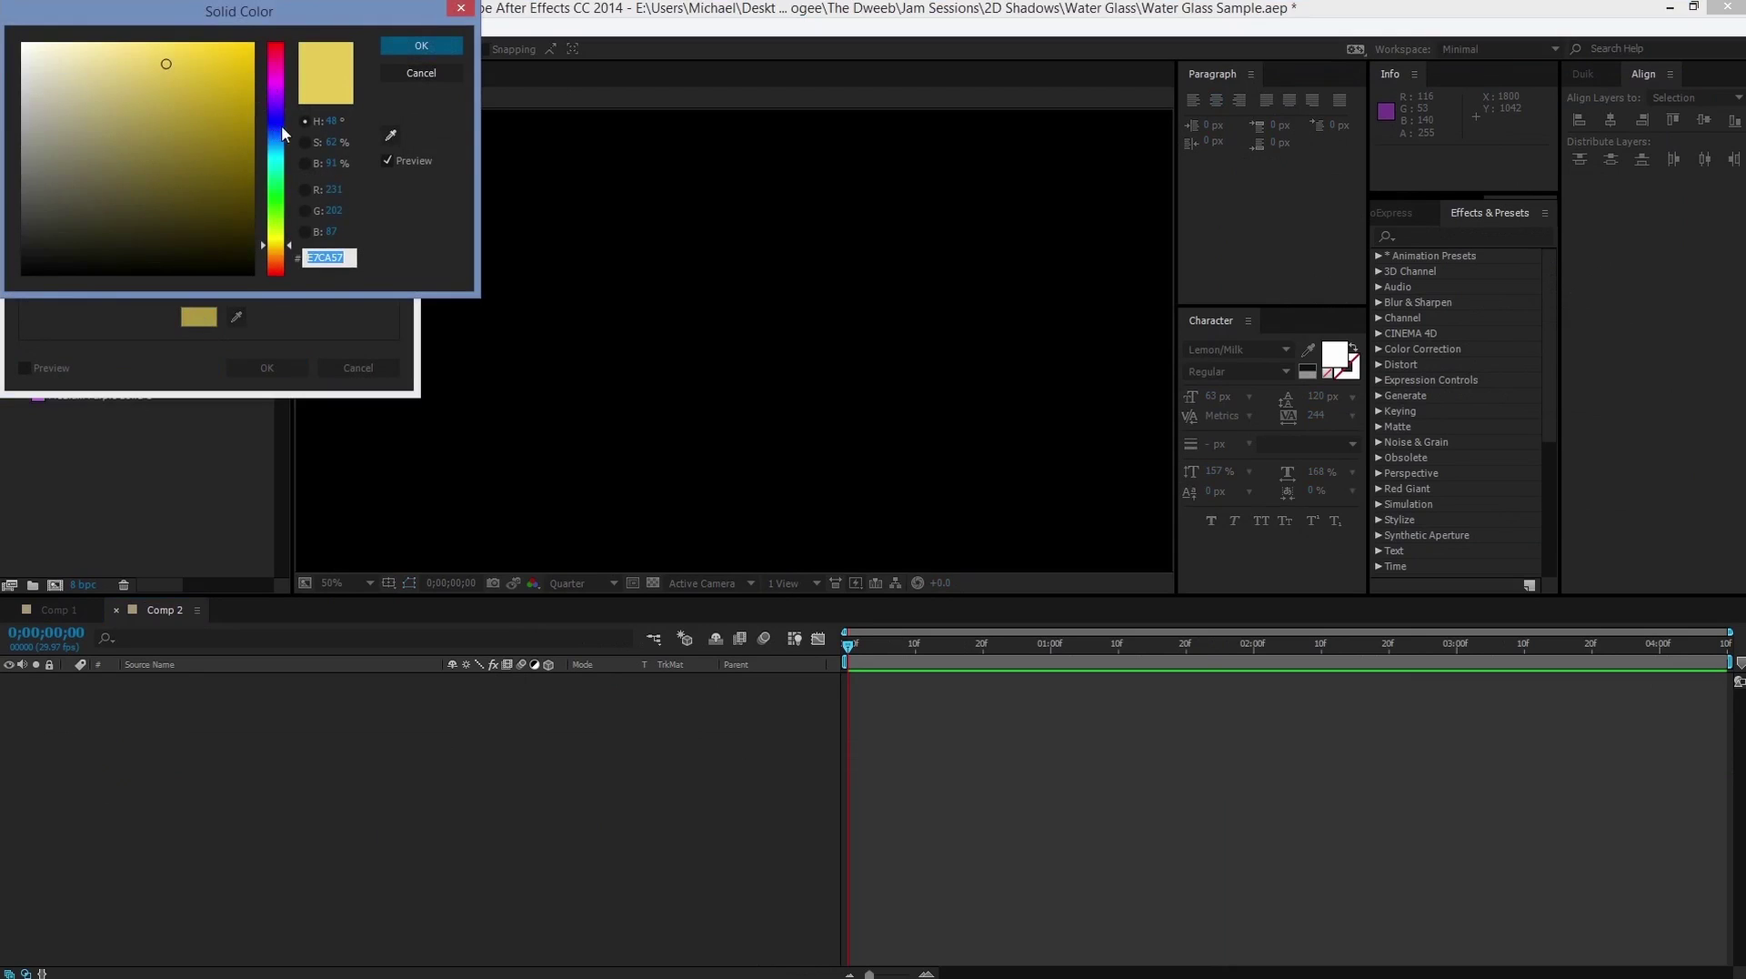
left_click_drag(187, 58, 201, 75)
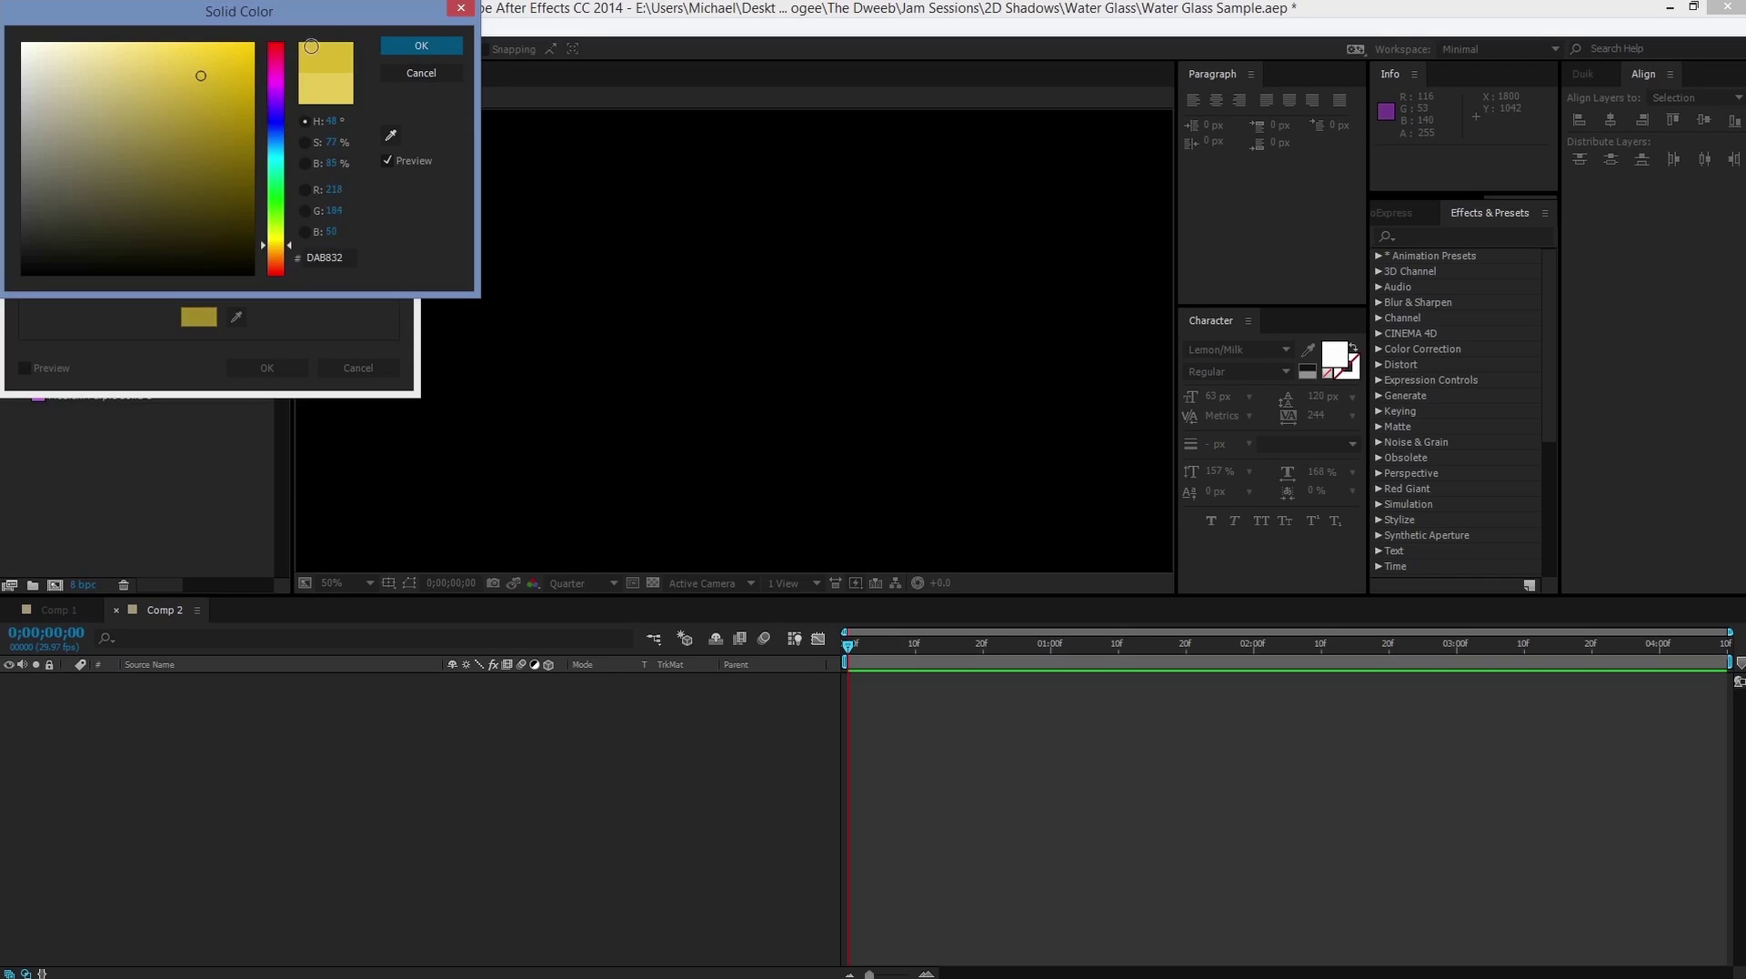
left_click(420, 47)
left_click(265, 368)
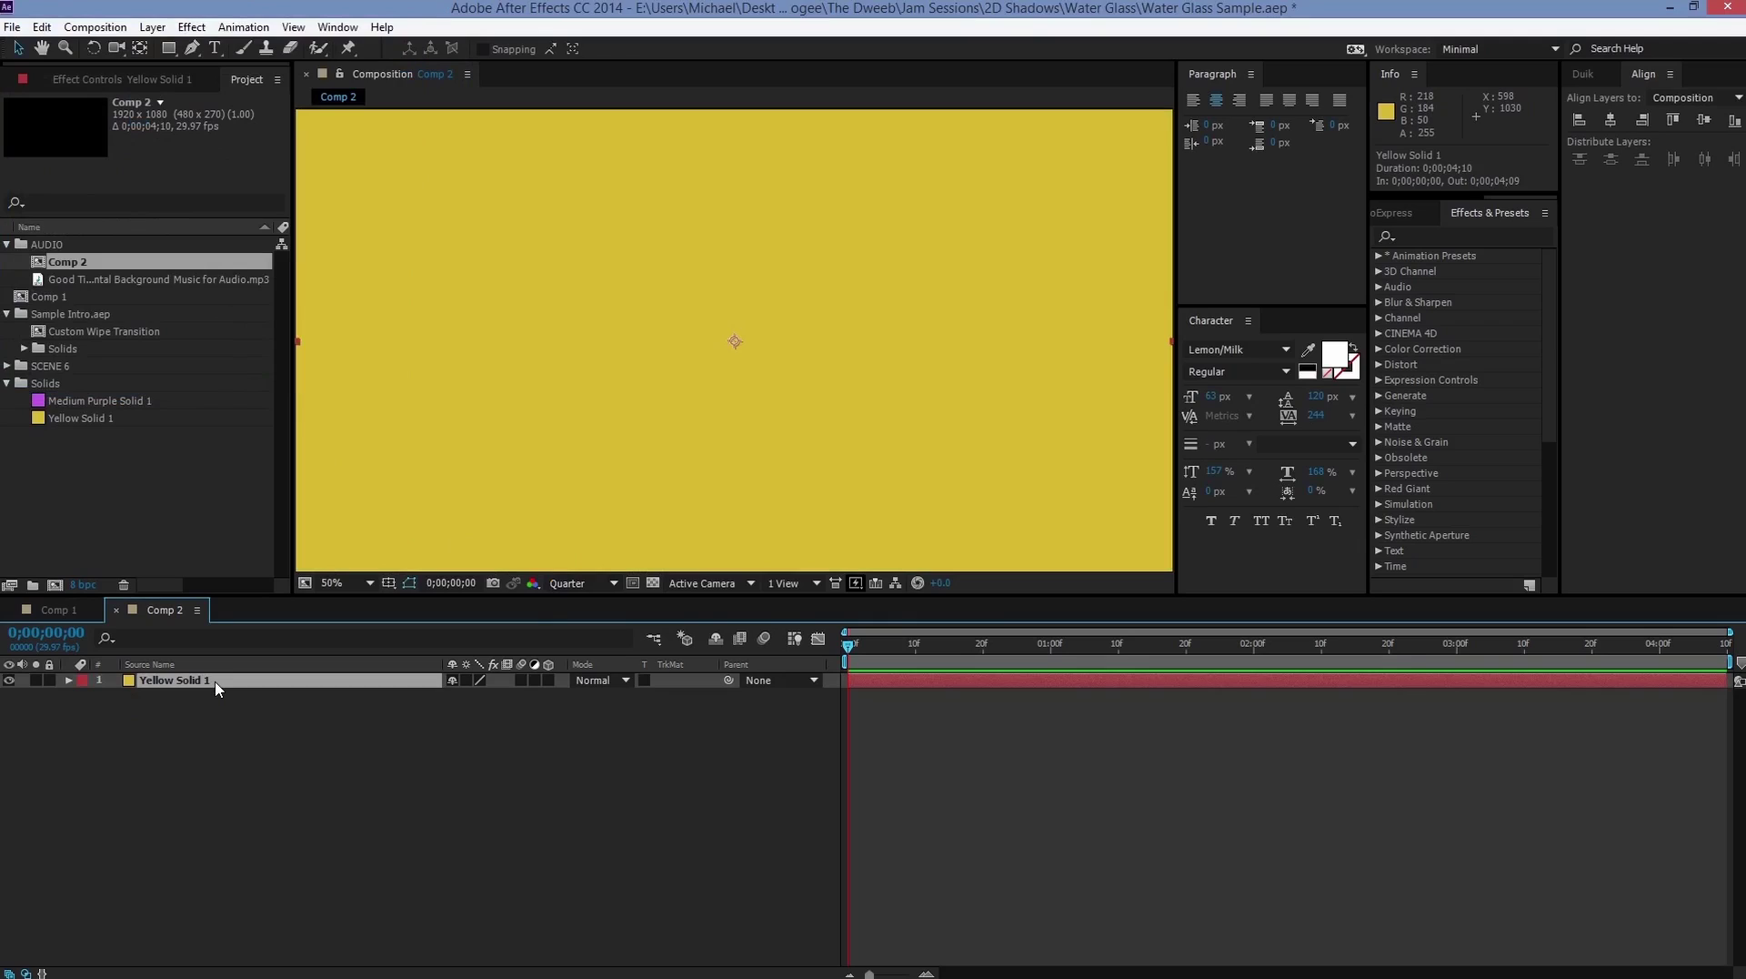
Step: Rename the yellow solid layer to BG and lock it
key("Return")
type("BG")
key("Return")
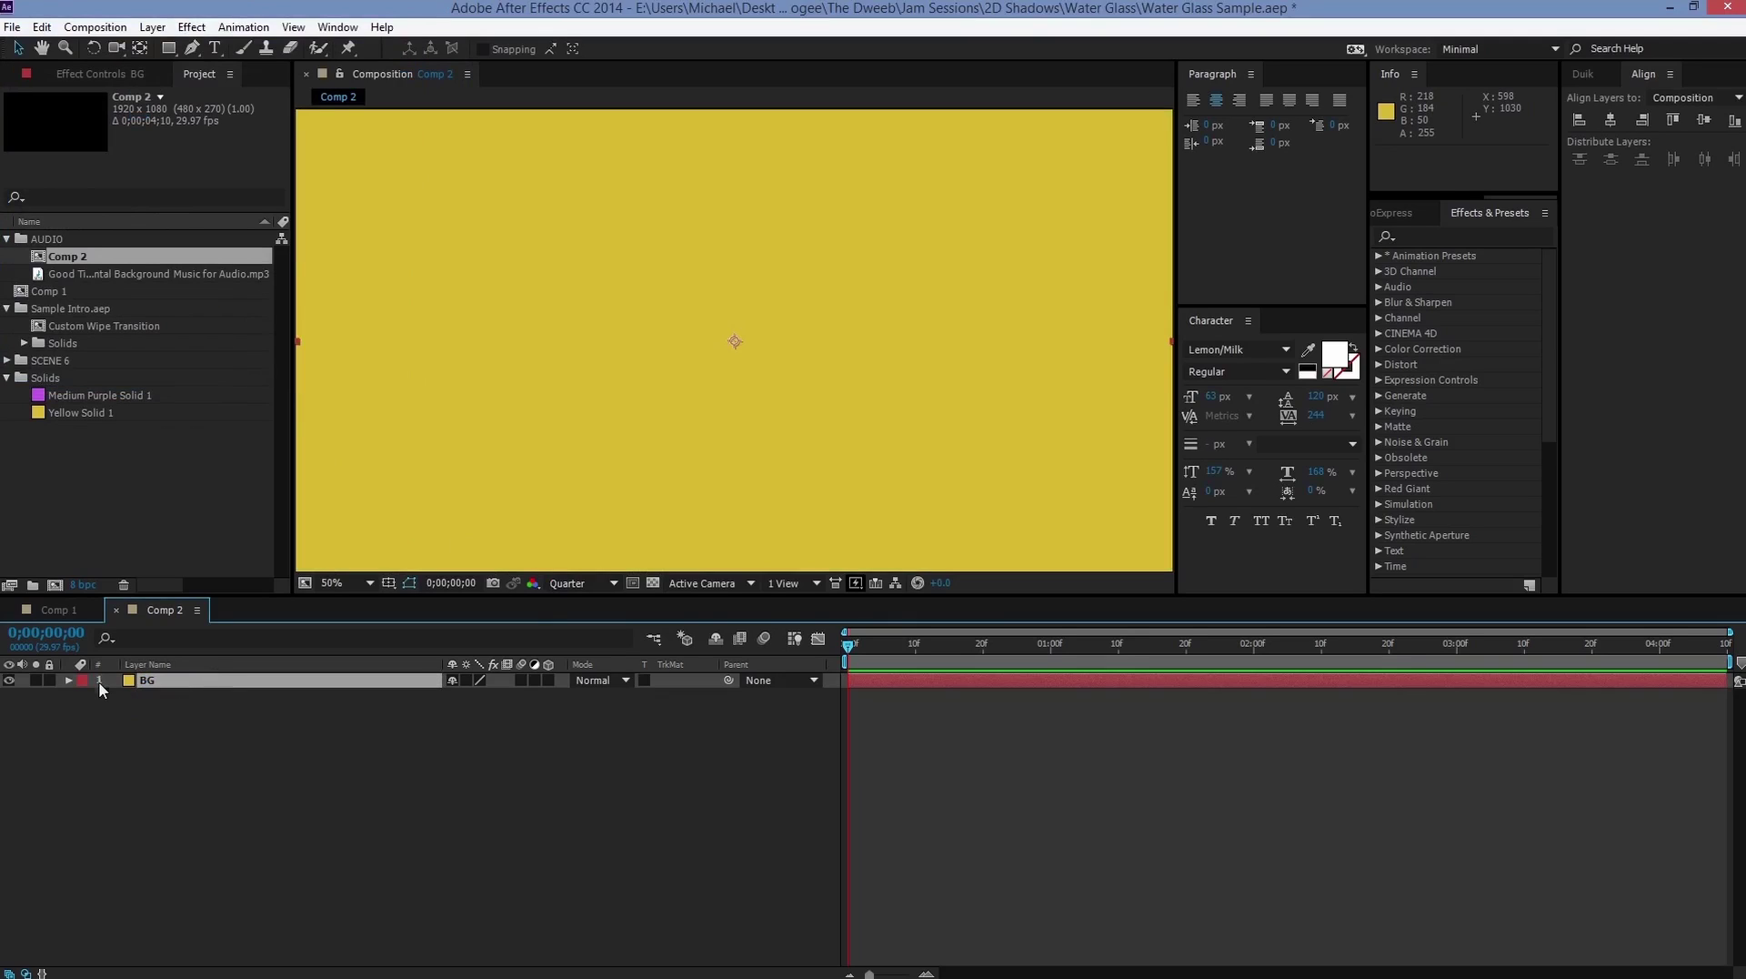
left_click(49, 680)
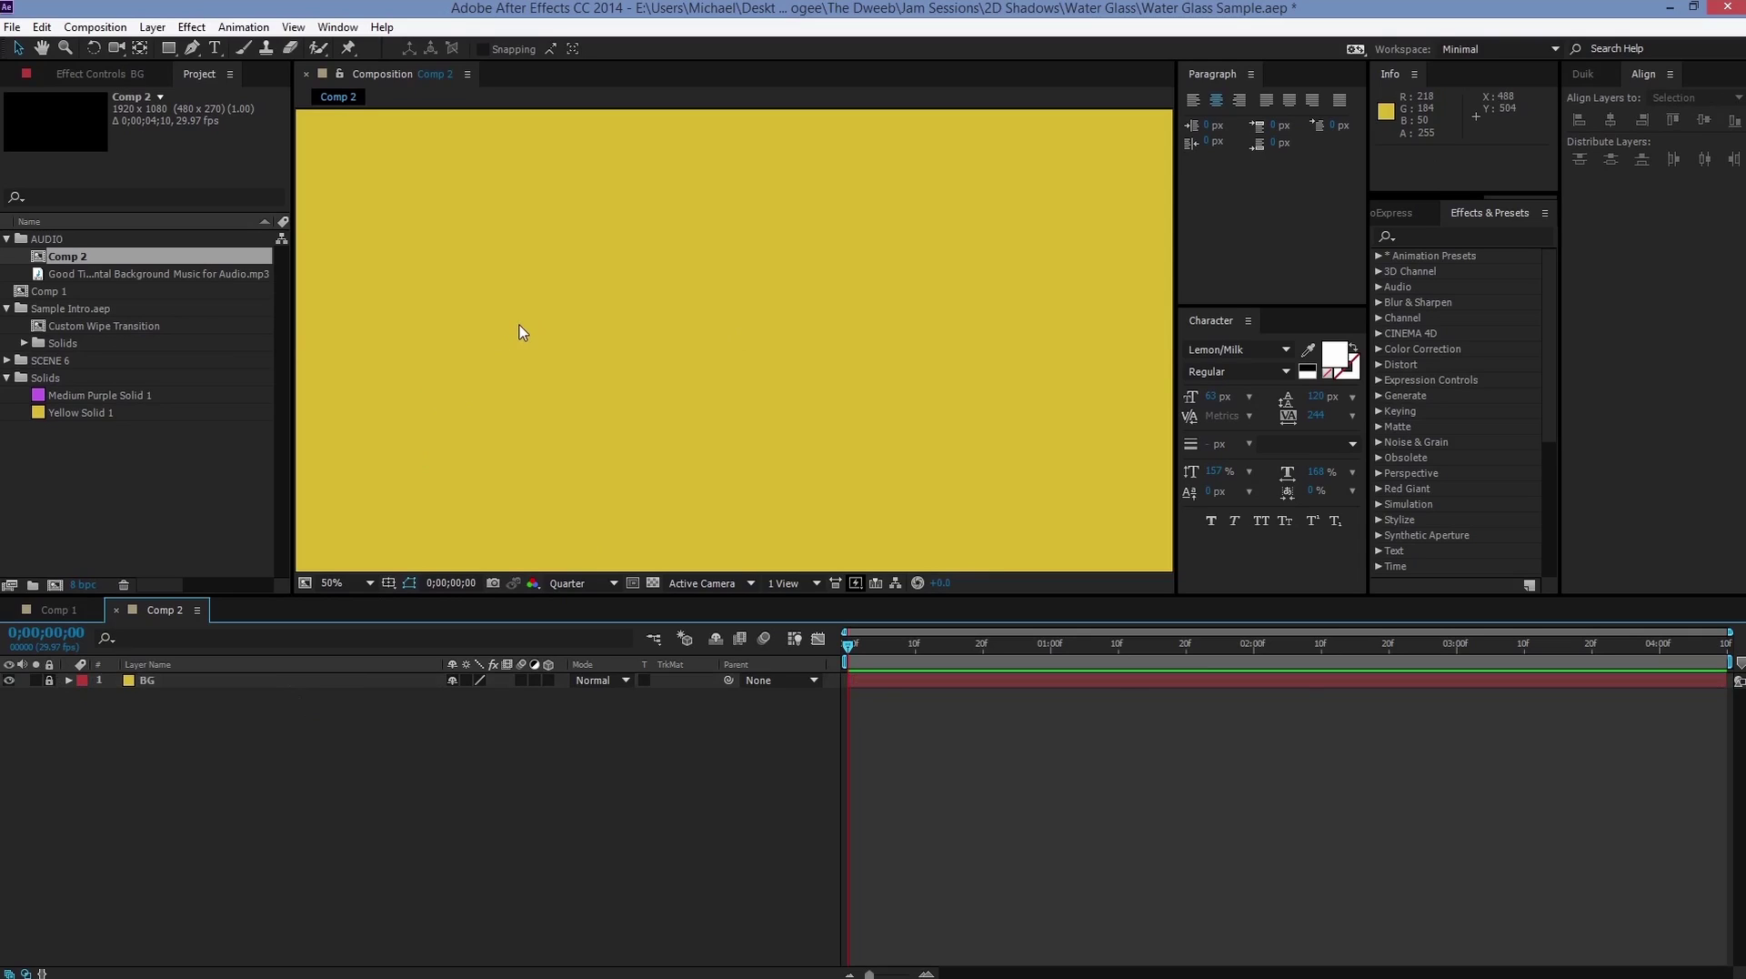
Step: Add a text layer reading "I'M AWESOME" and centre it horizontally and vertically in the composition
key("ctrl+t")
left_click(582, 327)
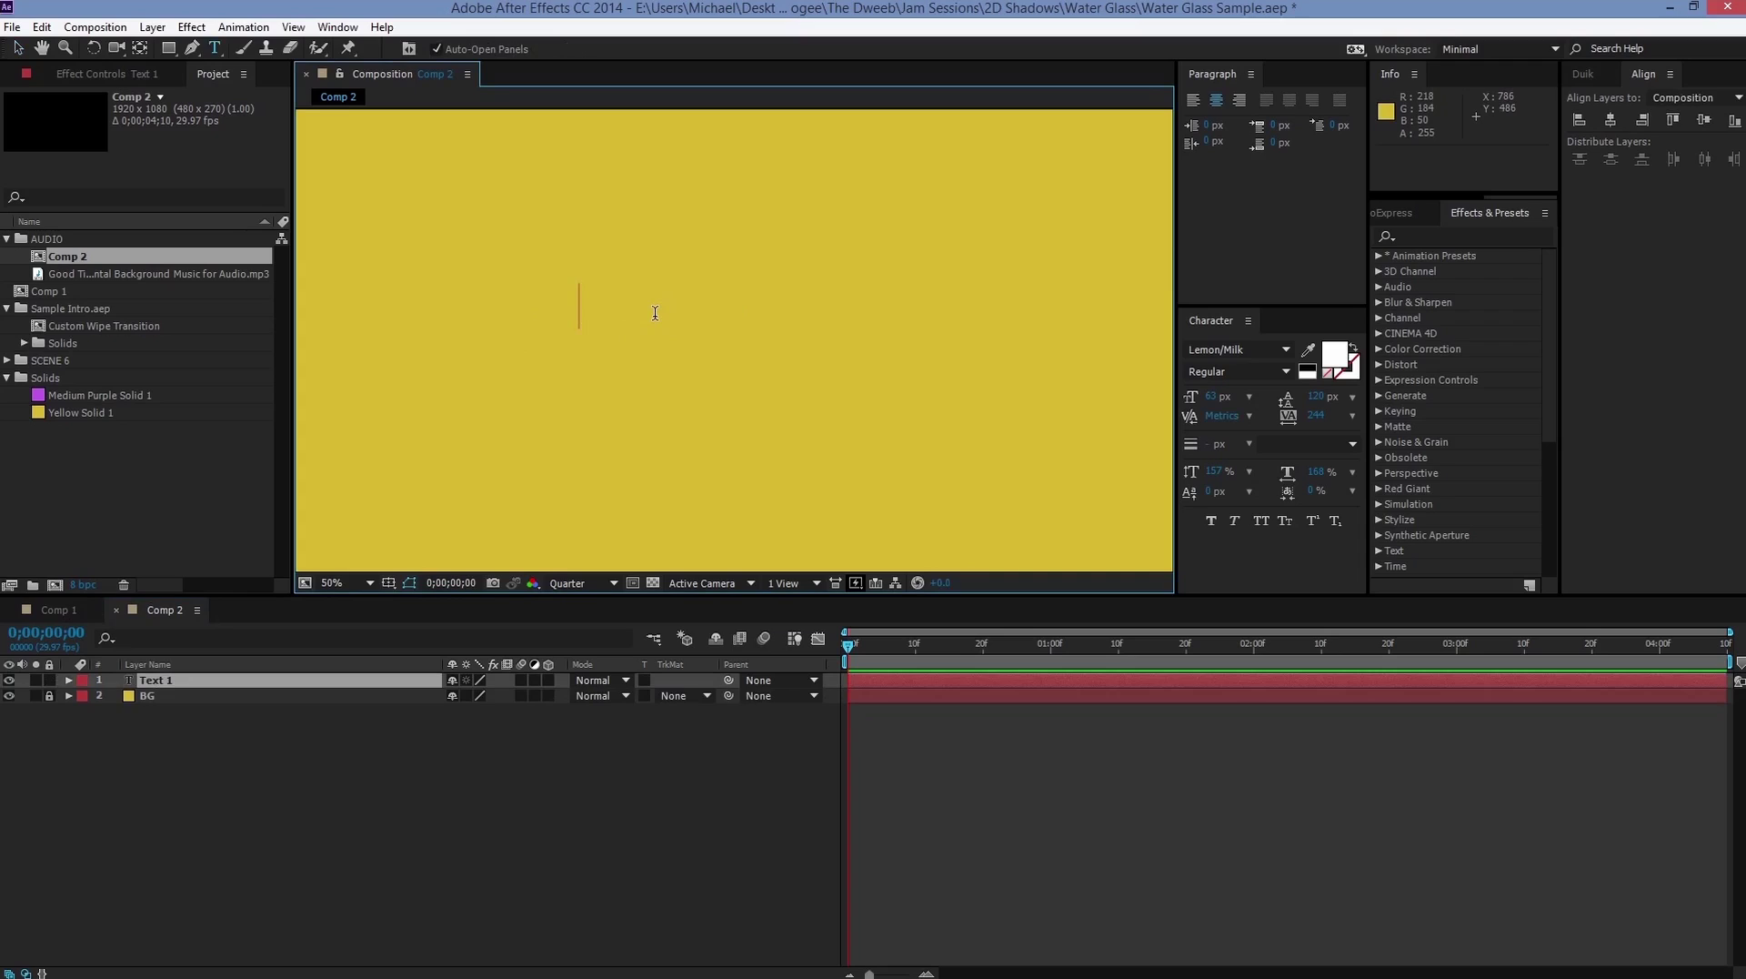
type("I'M AWESOME")
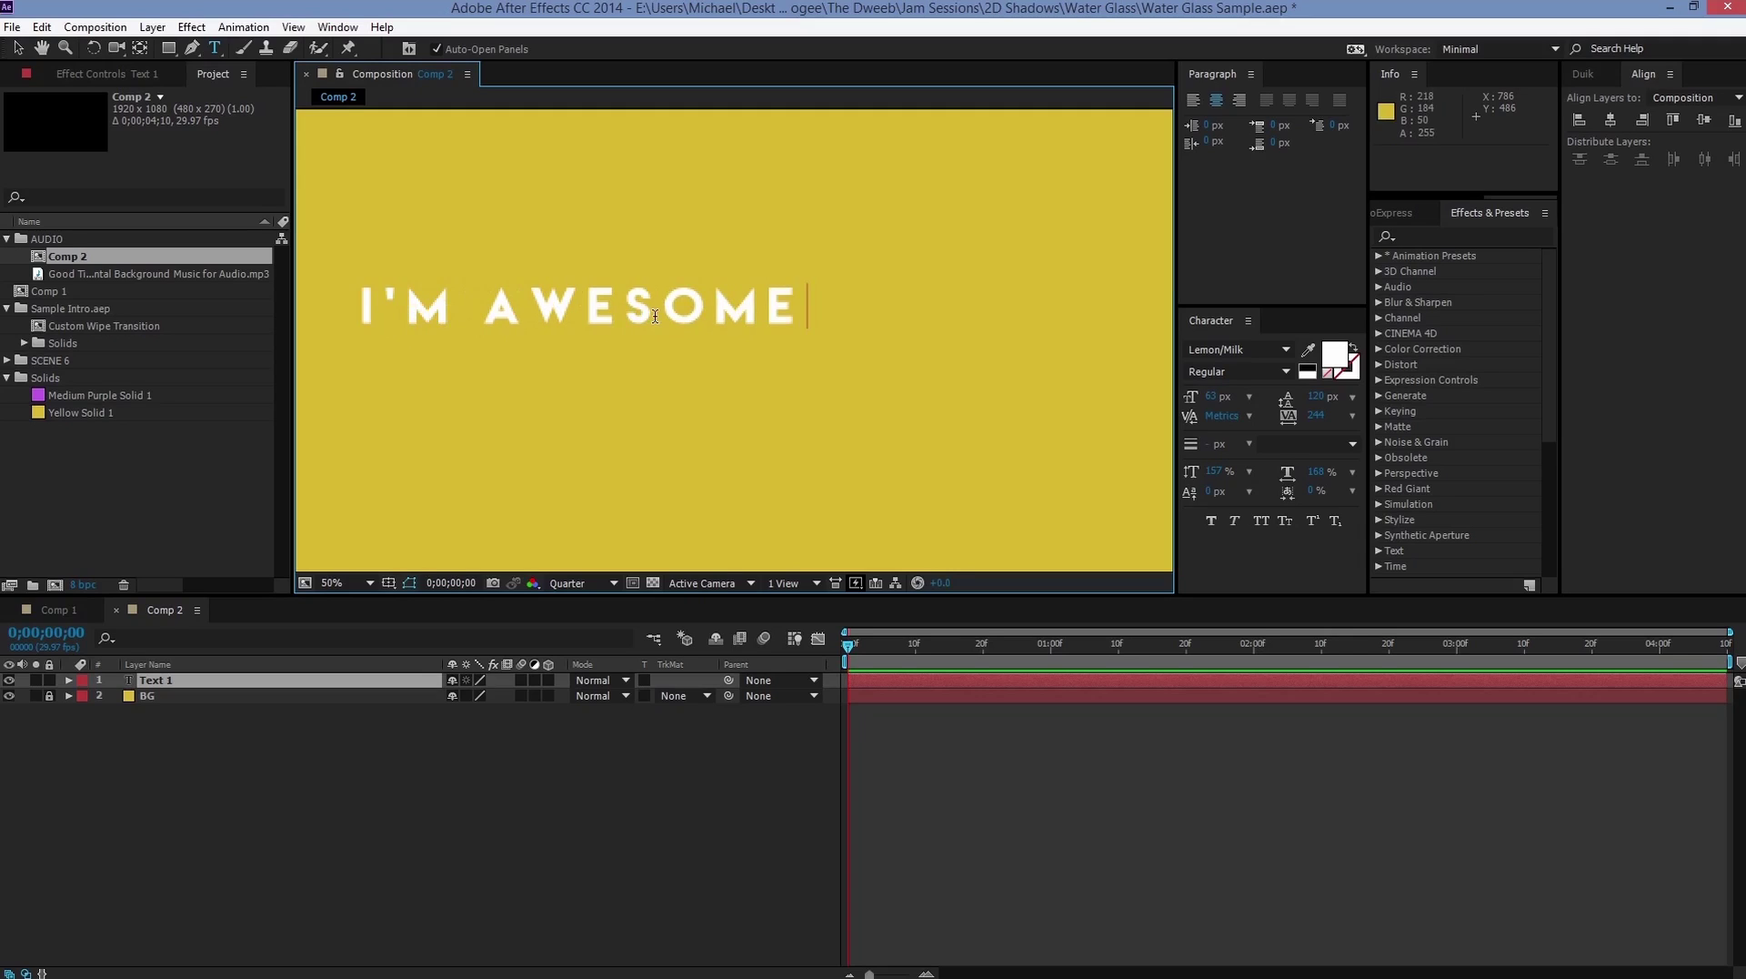
key("KP_Enter")
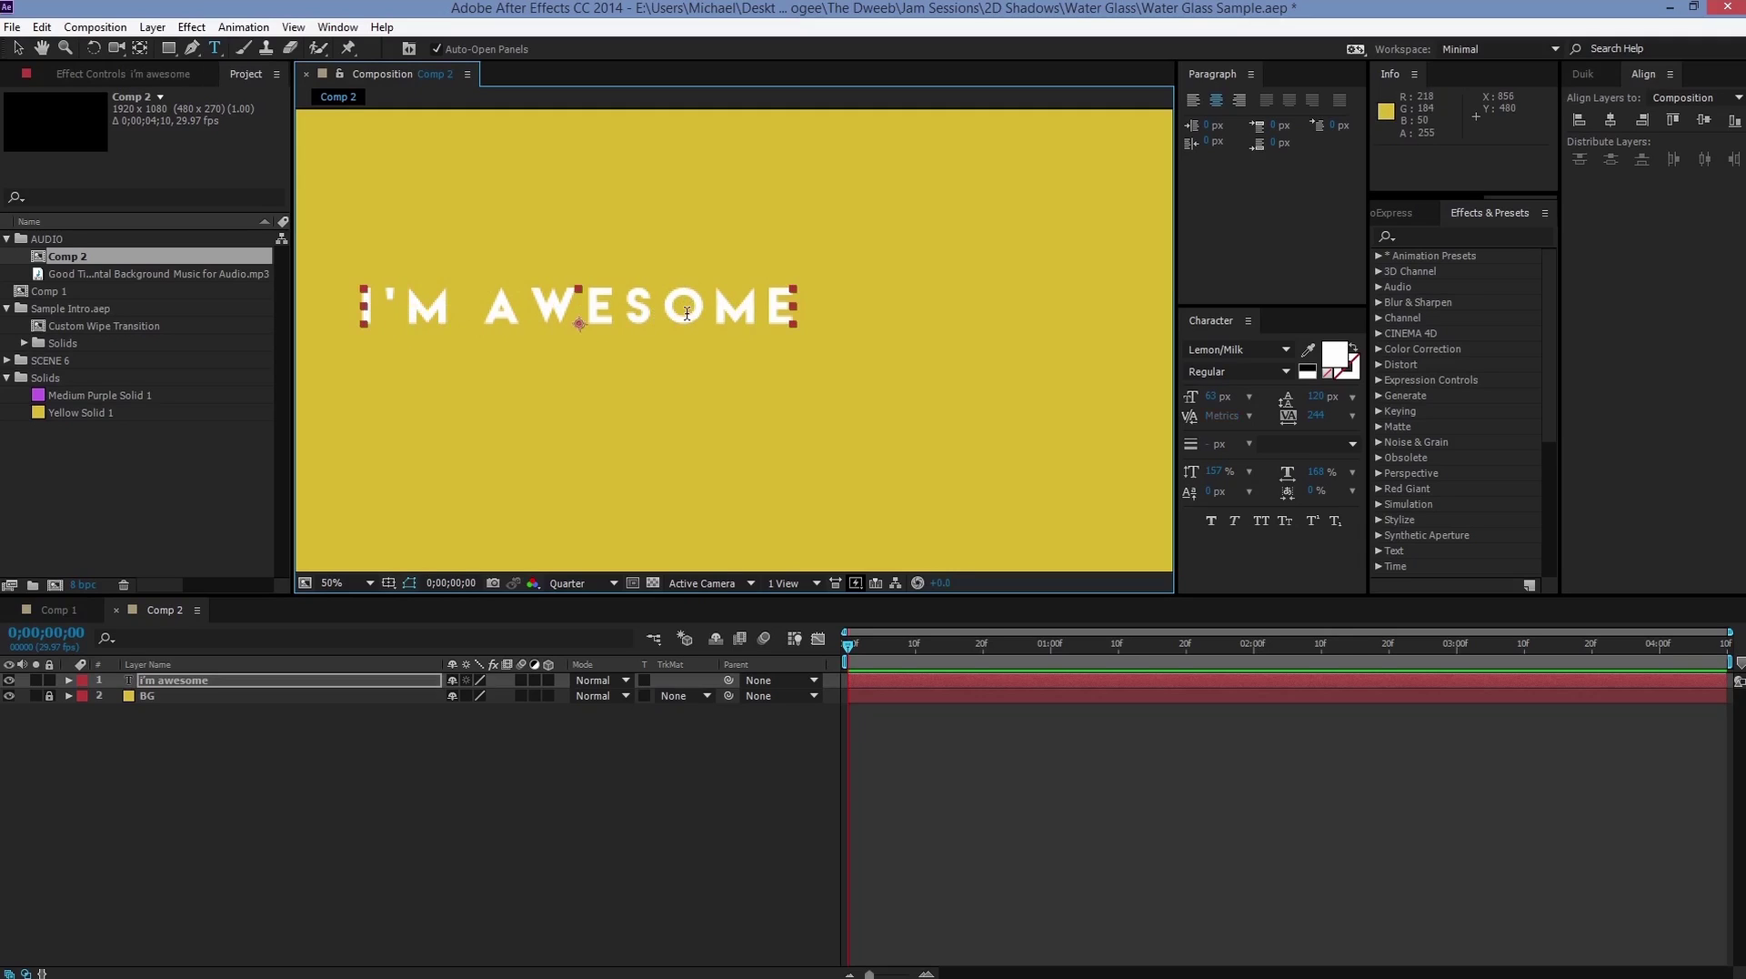
left_click(1613, 116)
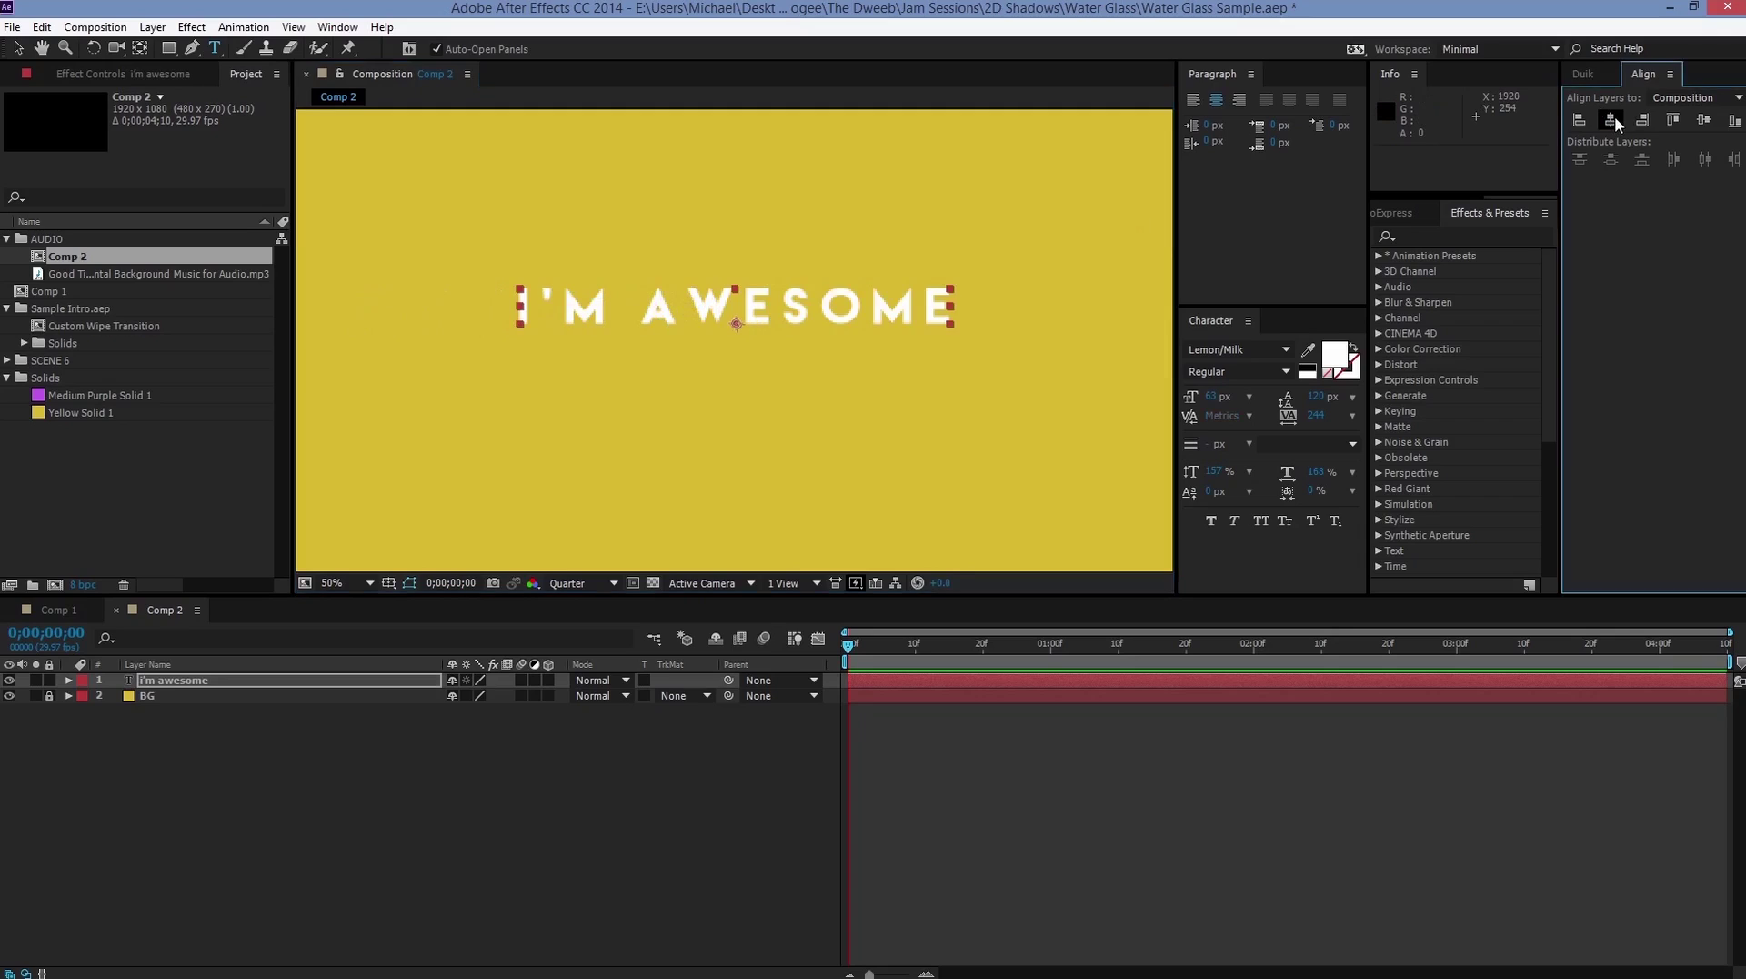
left_click(1706, 125)
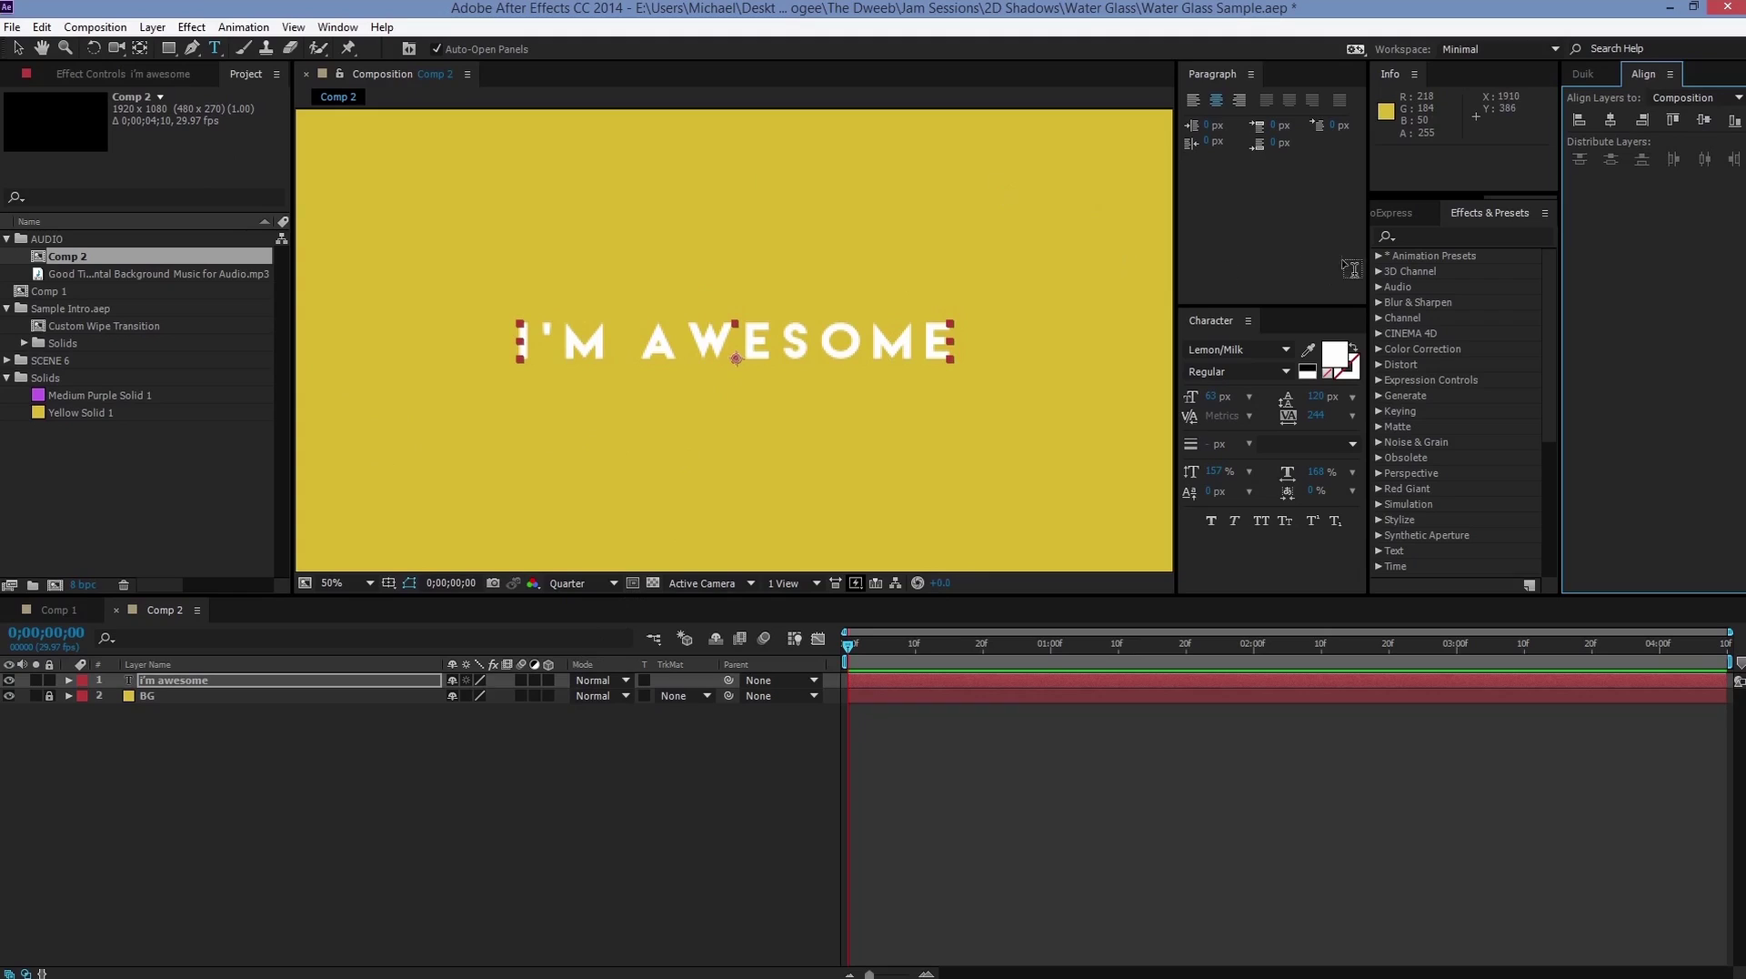
Step: Find the CC Radial Fast Blur effect and apply it to the I'M AWESOME text layer
left_click(1437, 240)
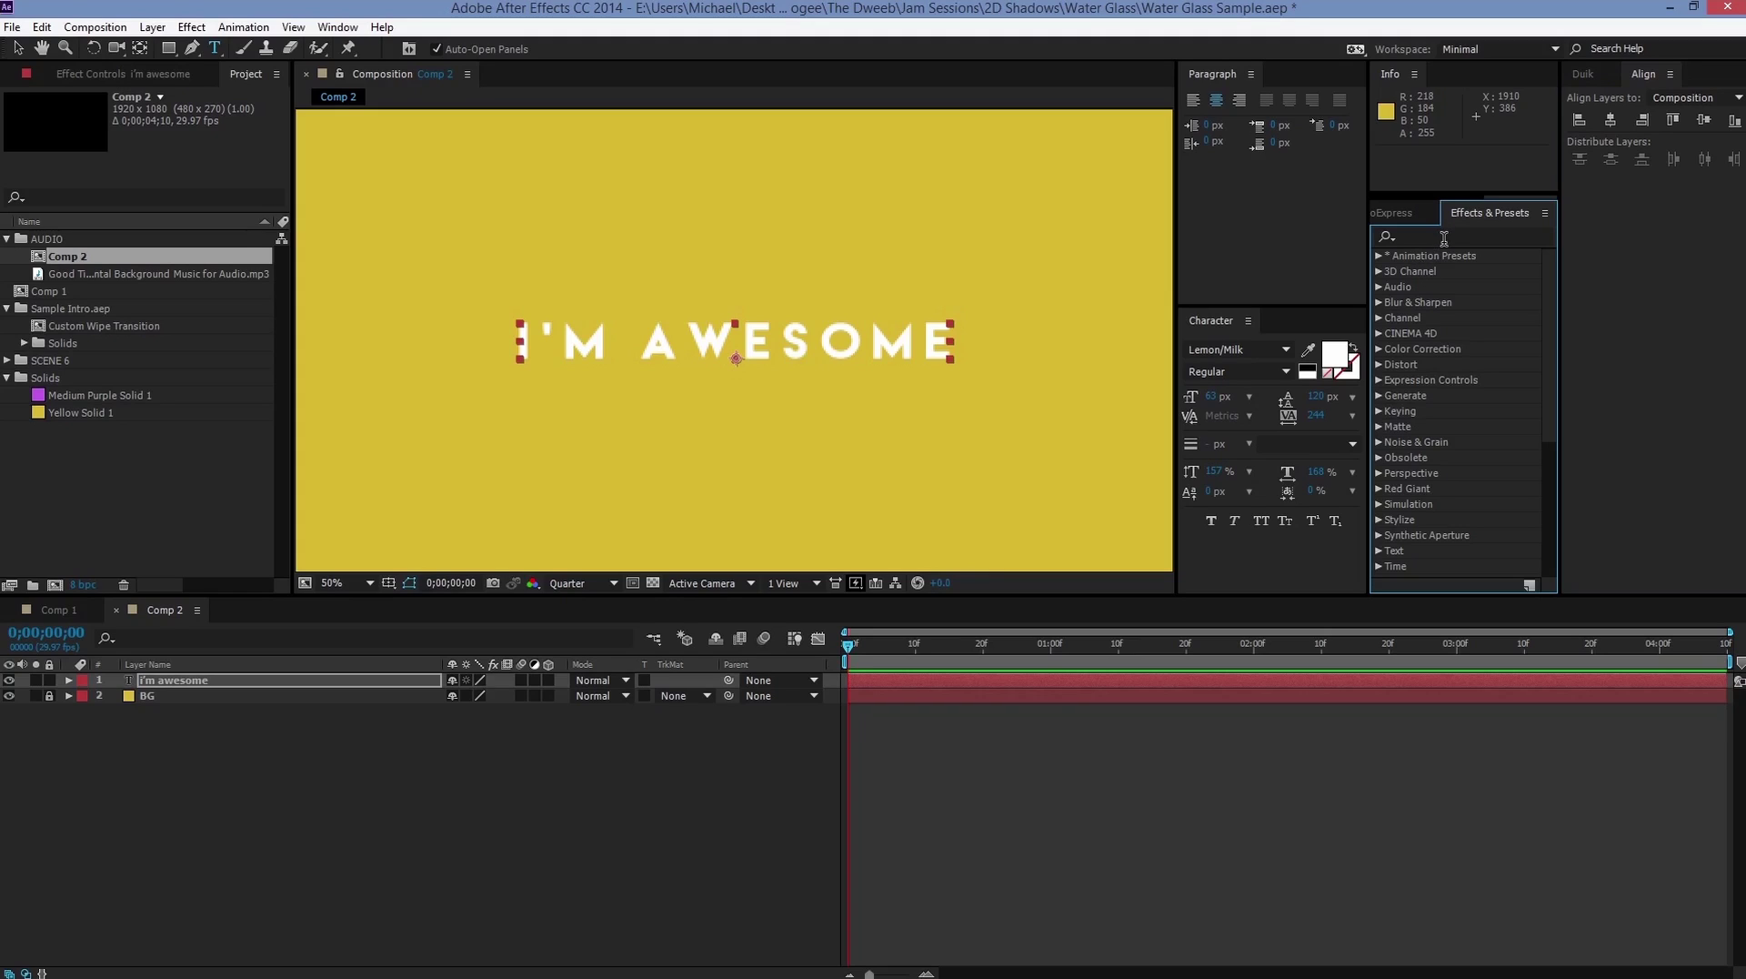
key("c")
left_click(1437, 238)
type("cc")
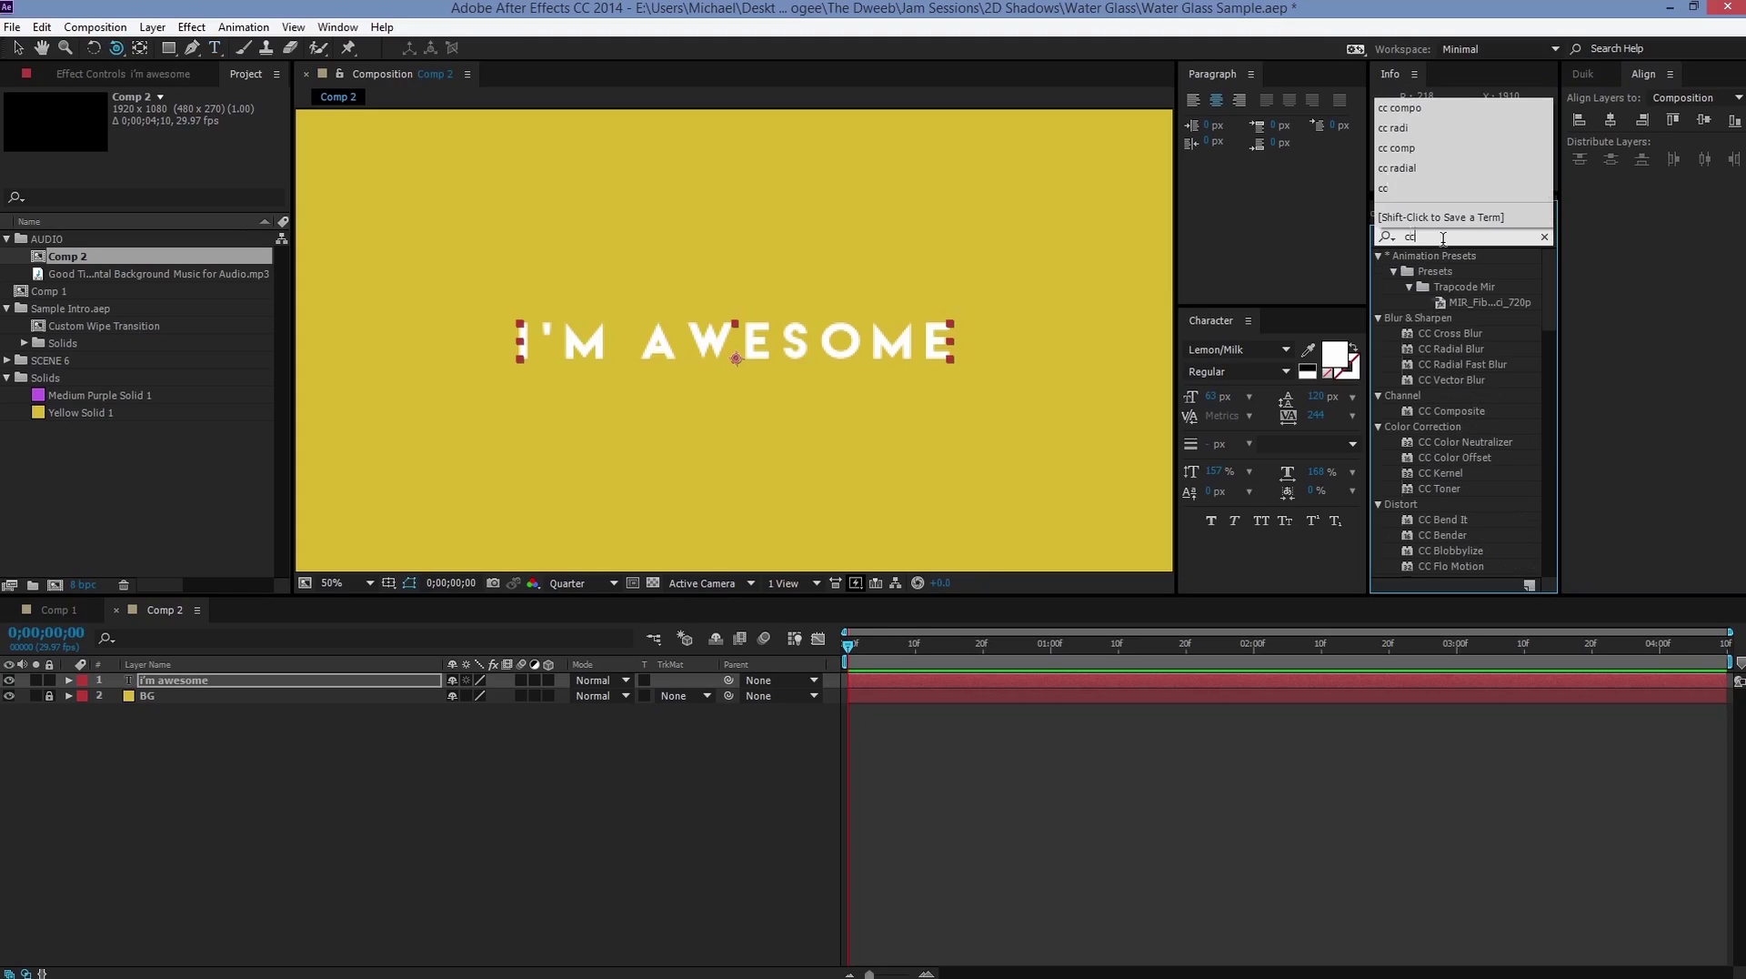
type(" radi")
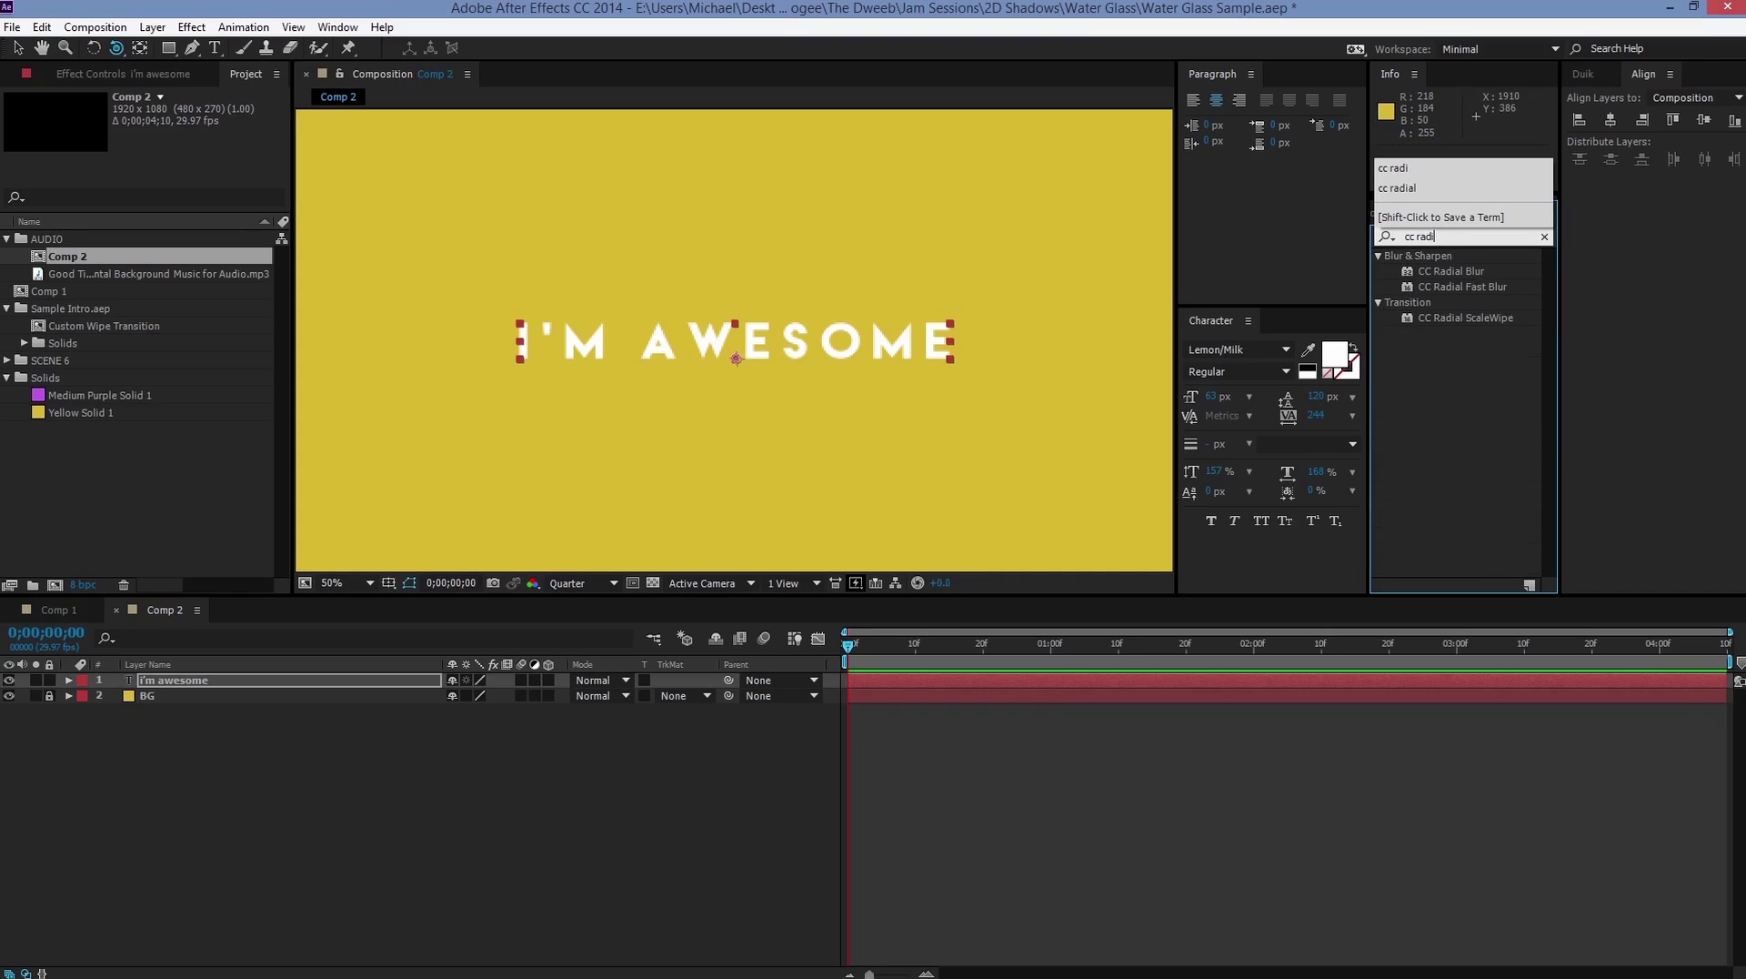
left_click(1467, 288)
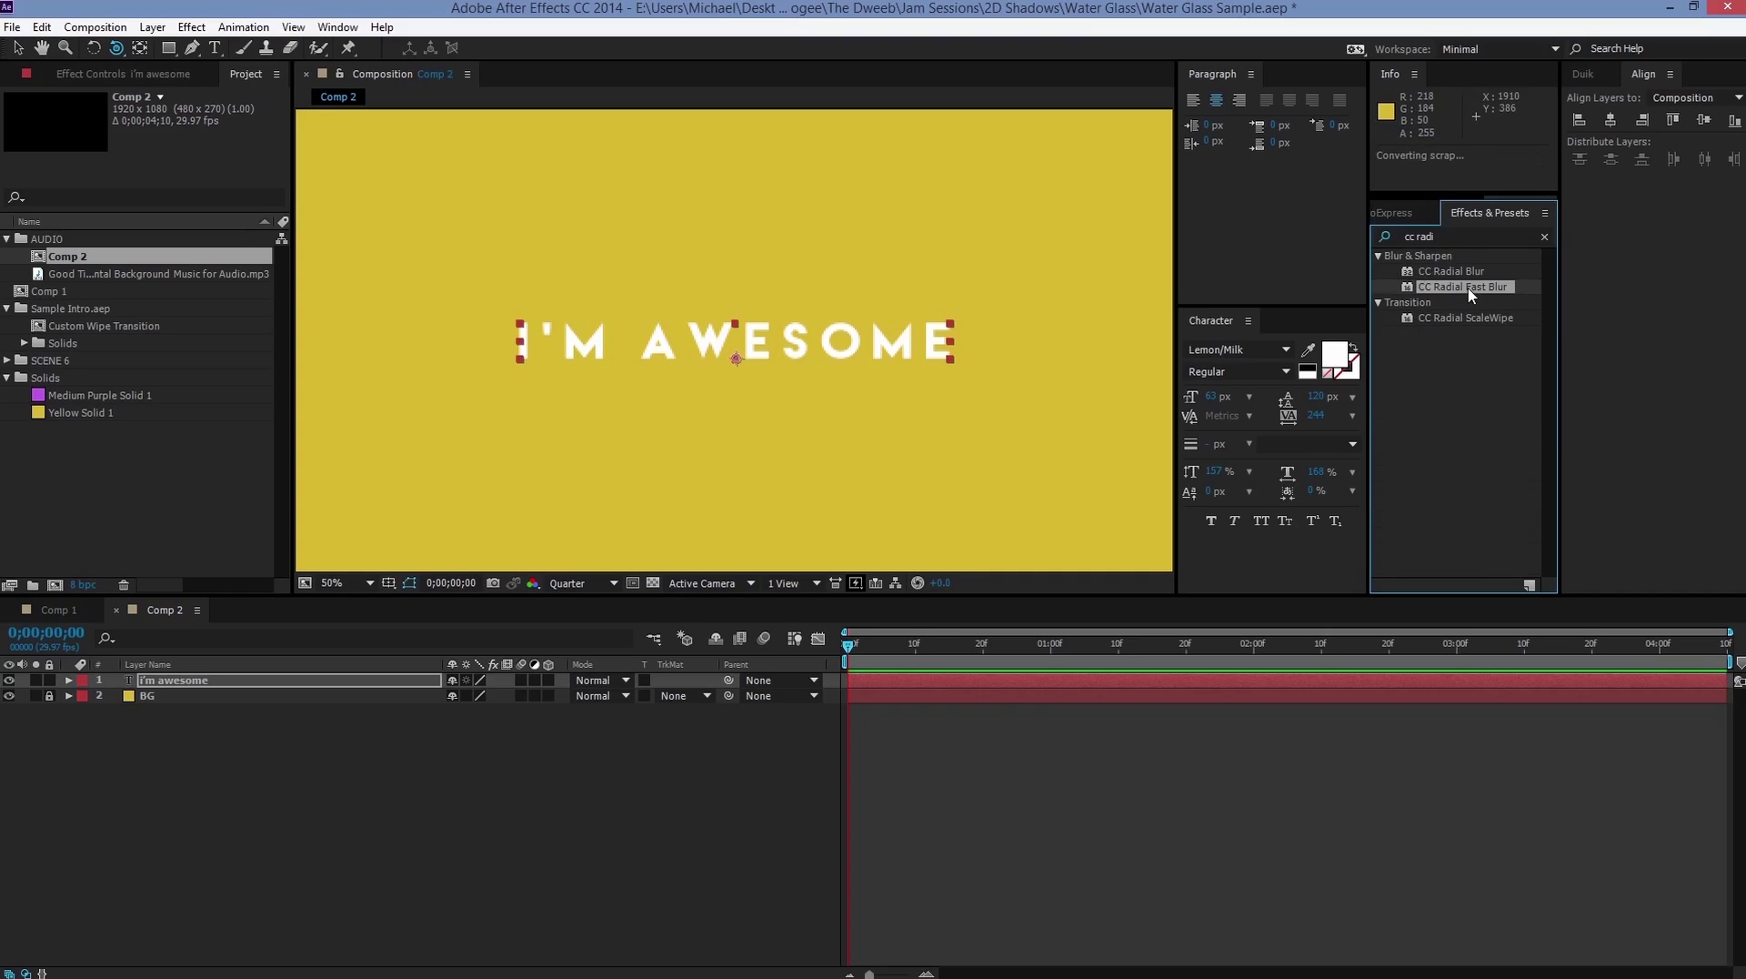
left_click_drag(1471, 293, 740, 348)
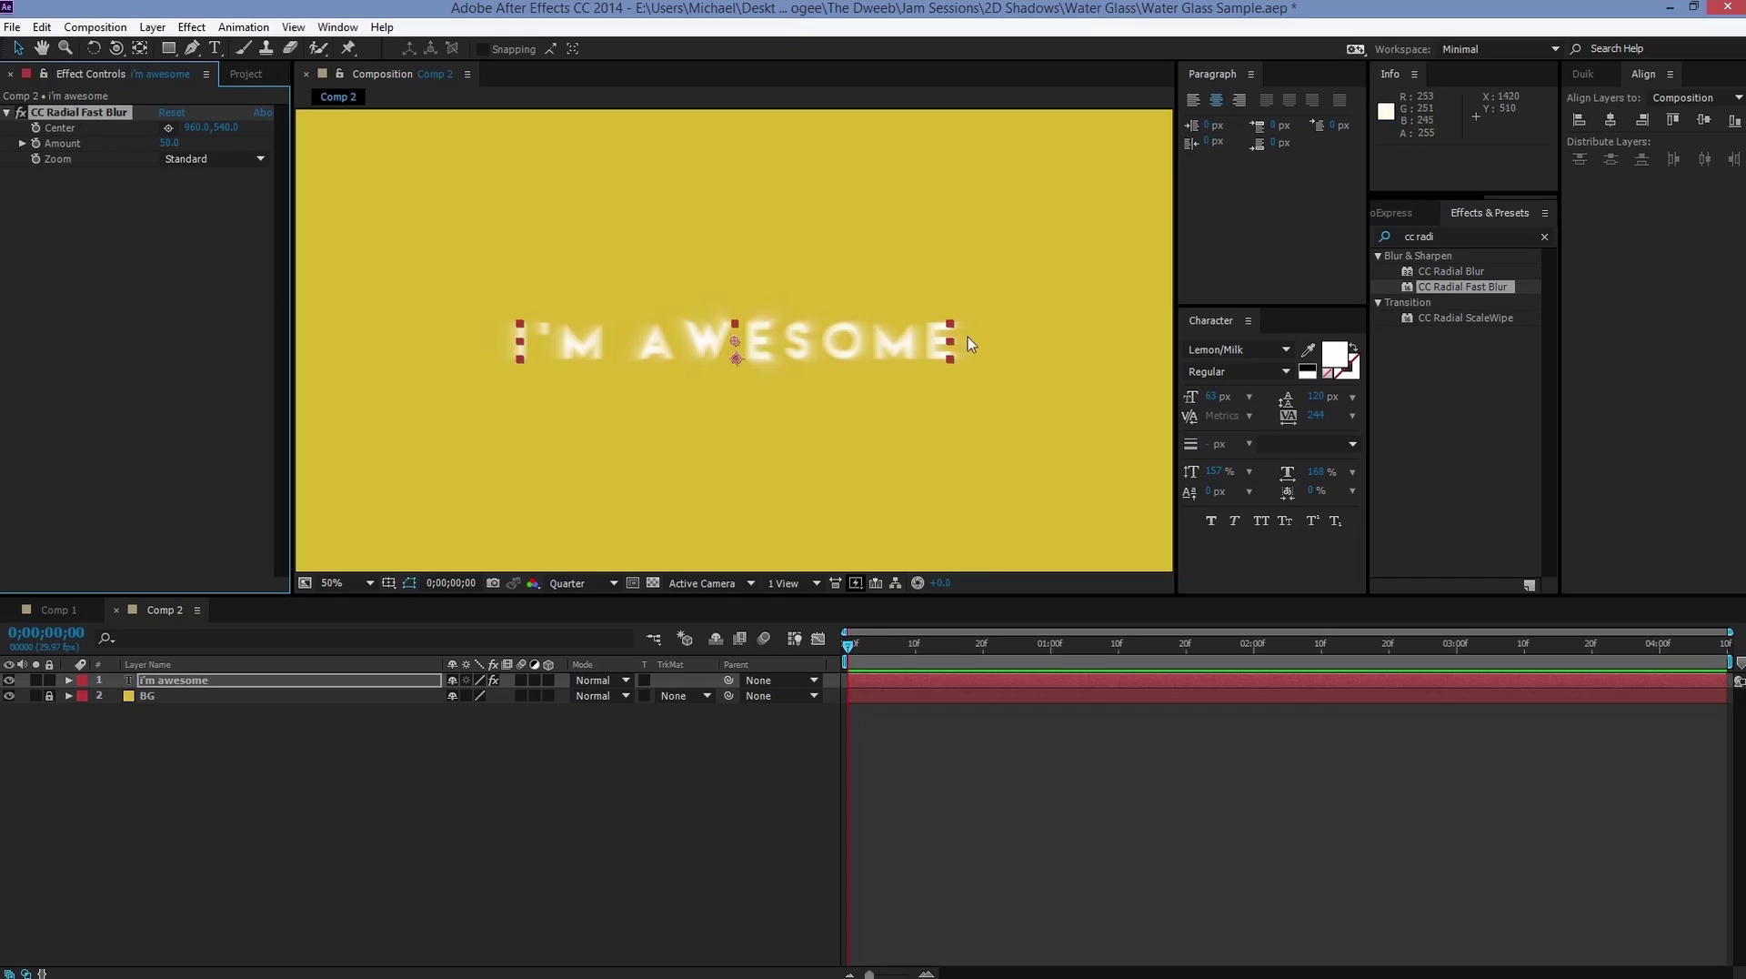
Step: Set the text's CC Radial Fast Blur amount to 100
left_click(170, 142)
type("100")
key("Return")
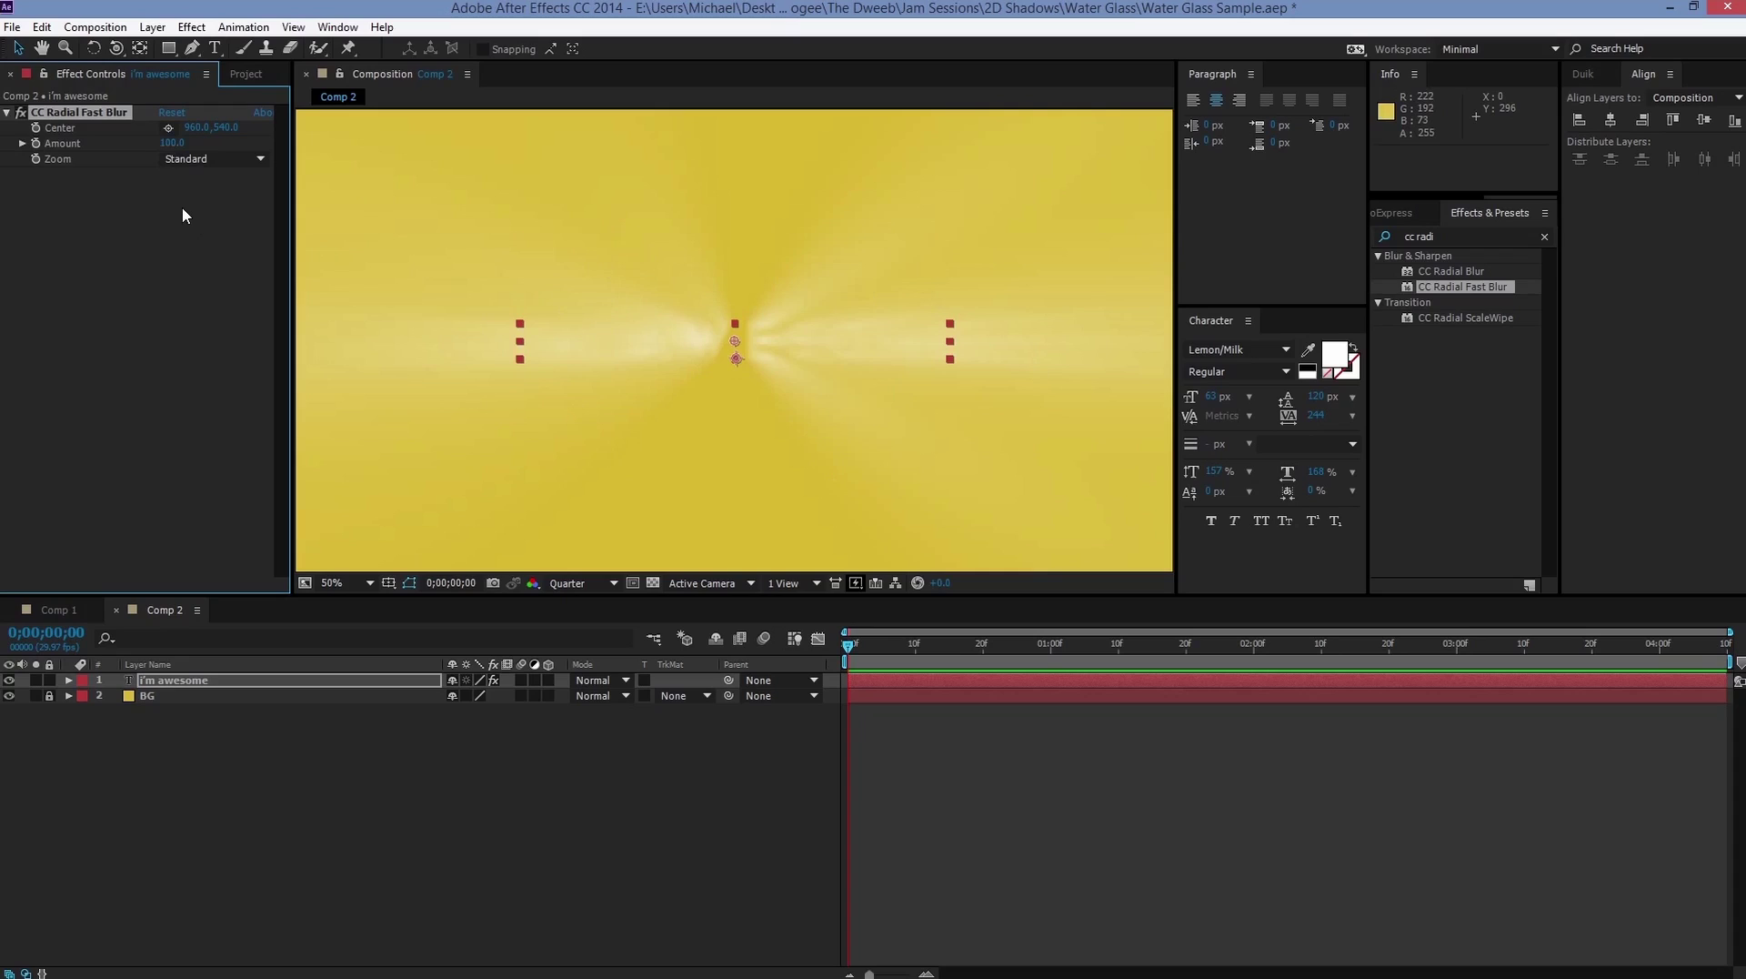
Step: Find the Matte Choker effect and add it to the text layer below CC Radial Fast Blur
left_click(1437, 239)
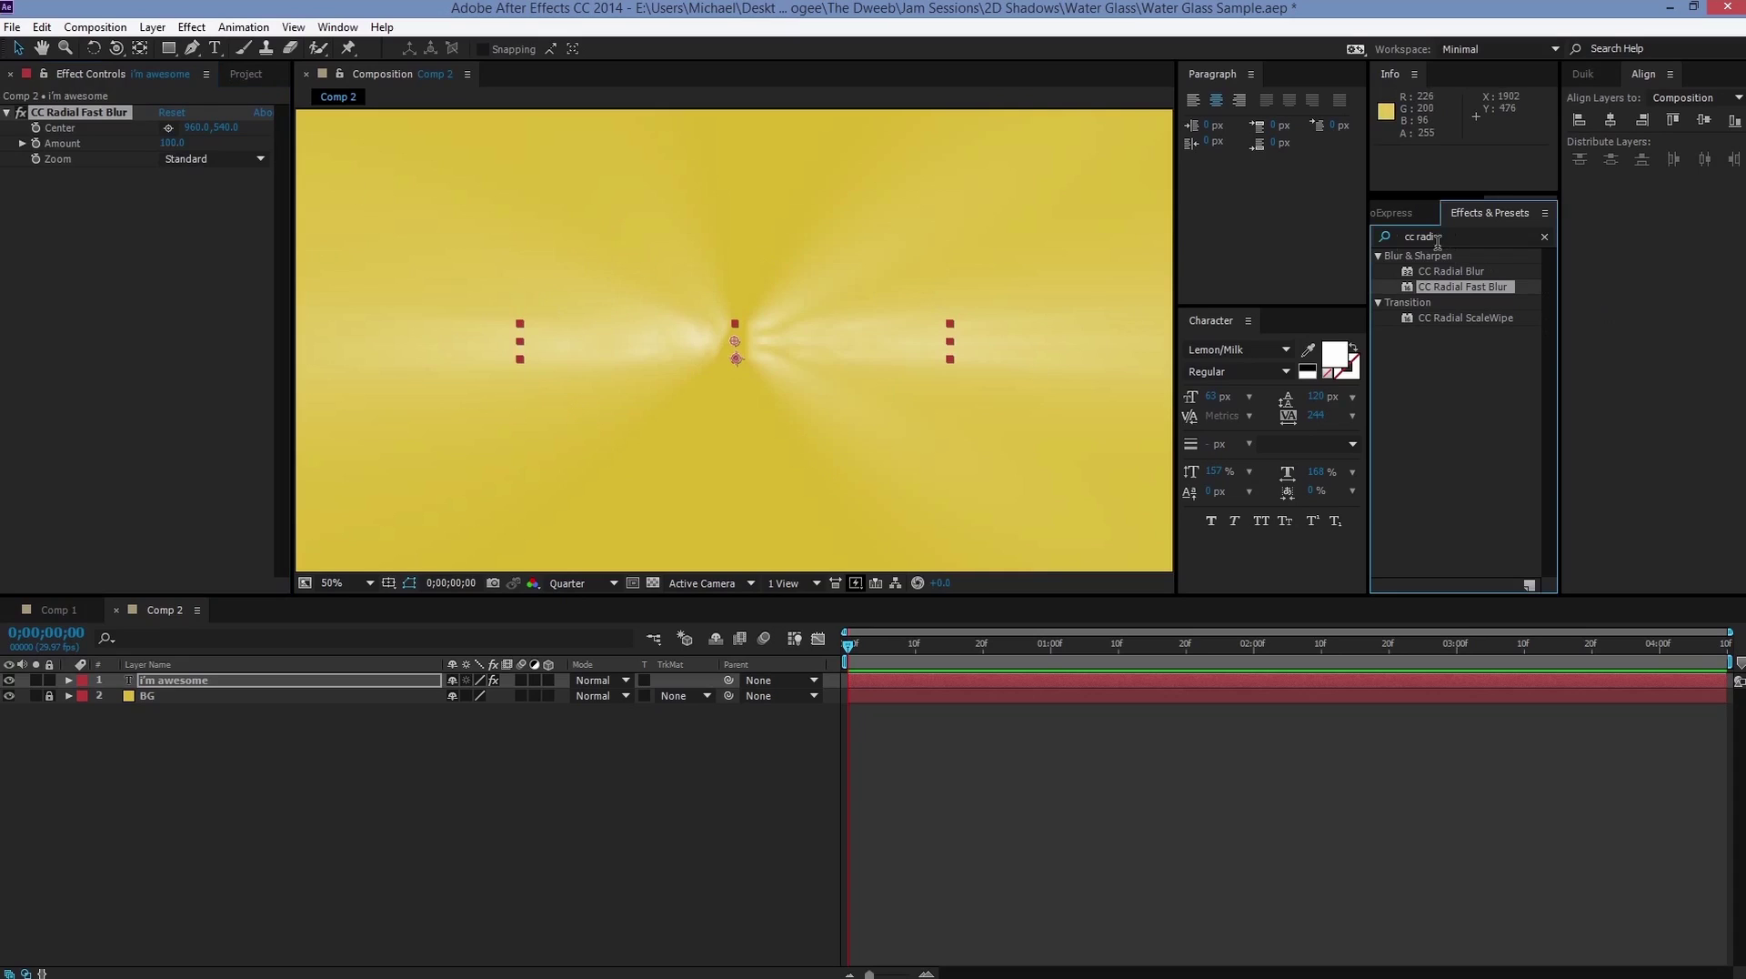
left_click(1469, 238)
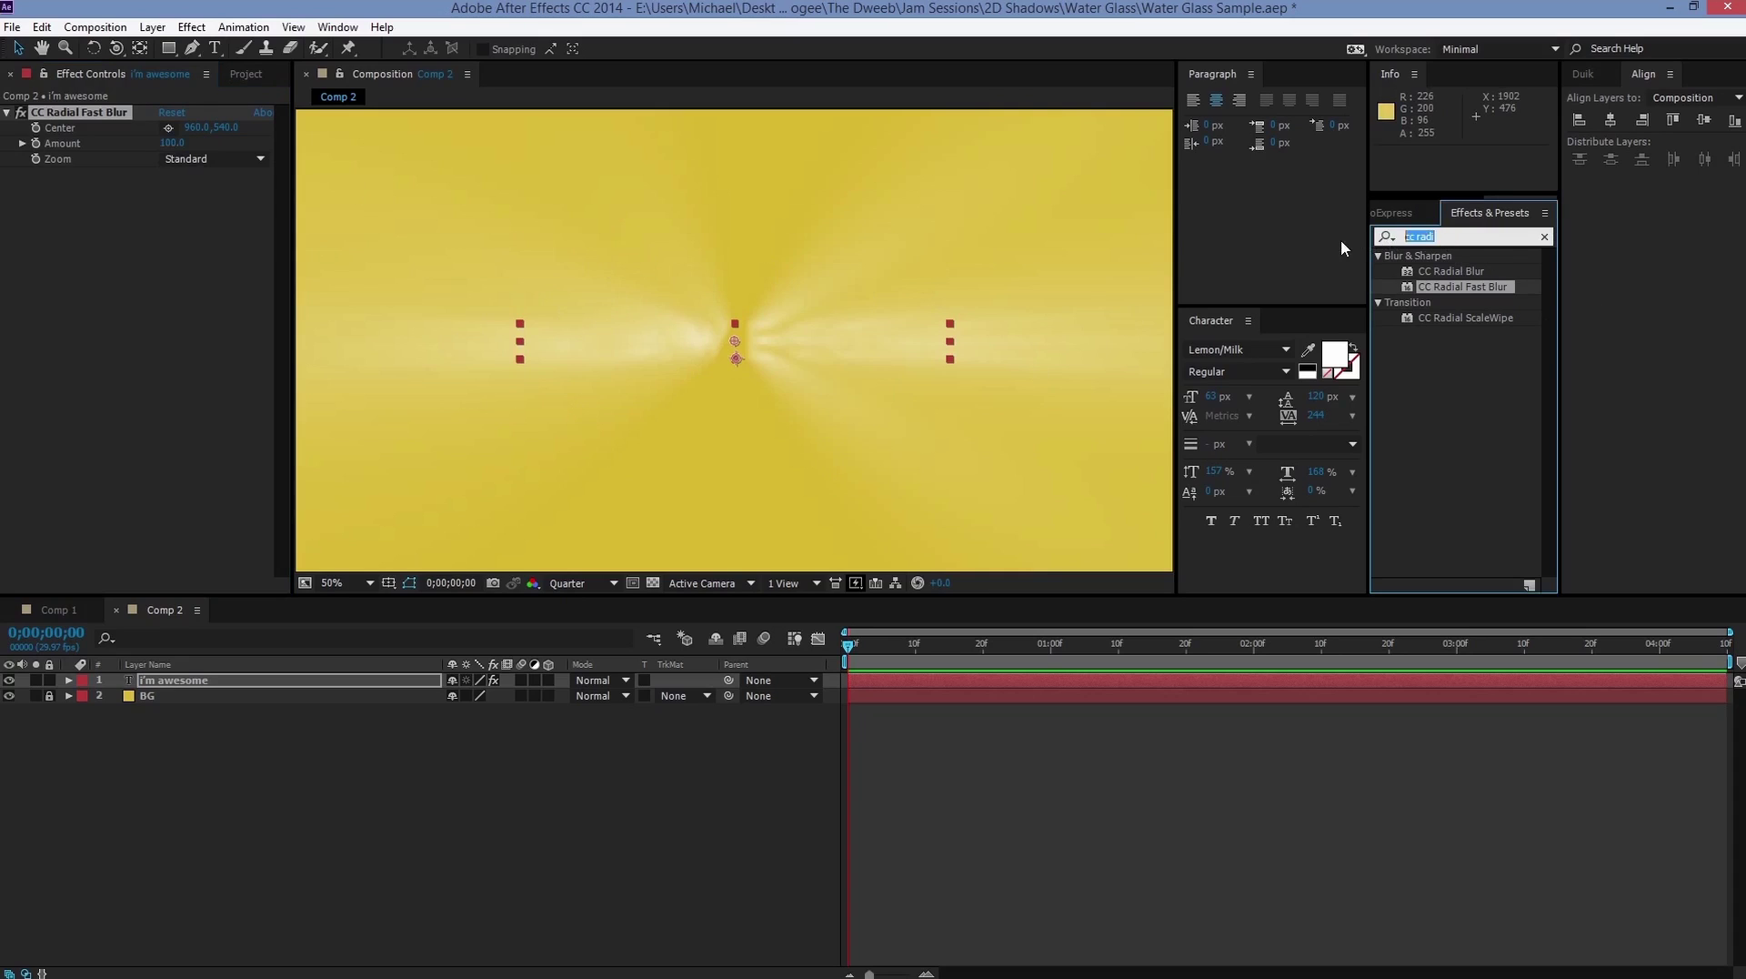
type("matte")
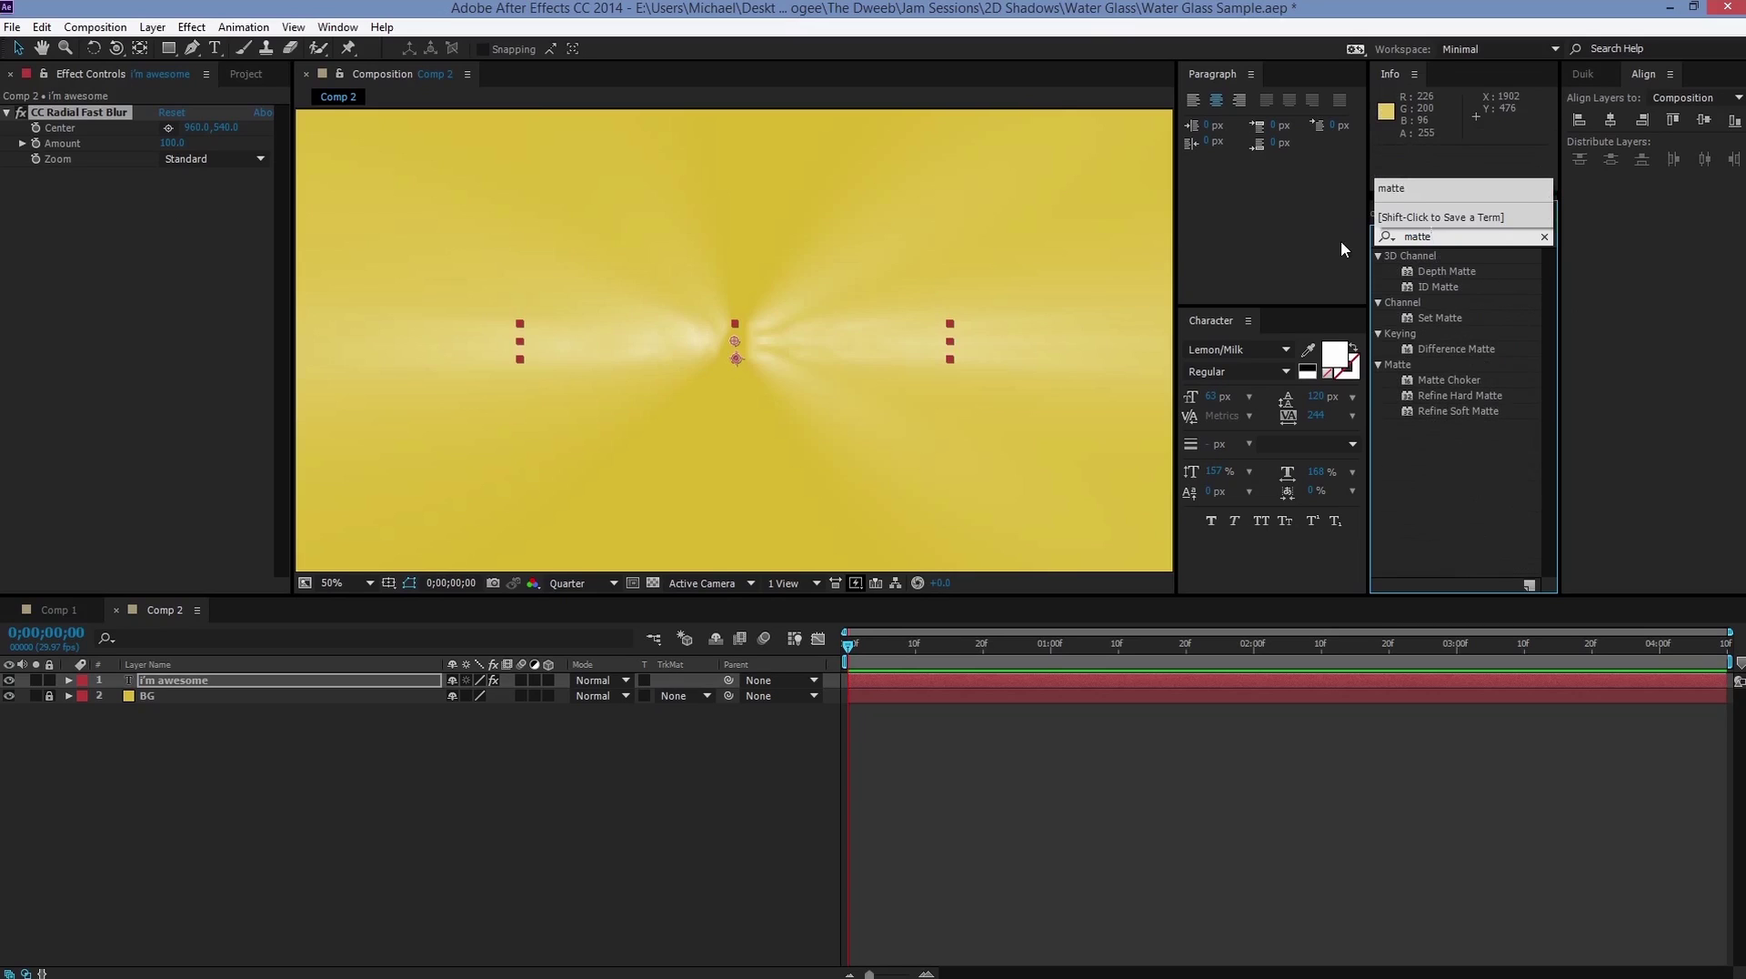
left_click_drag(1443, 379, 192, 312)
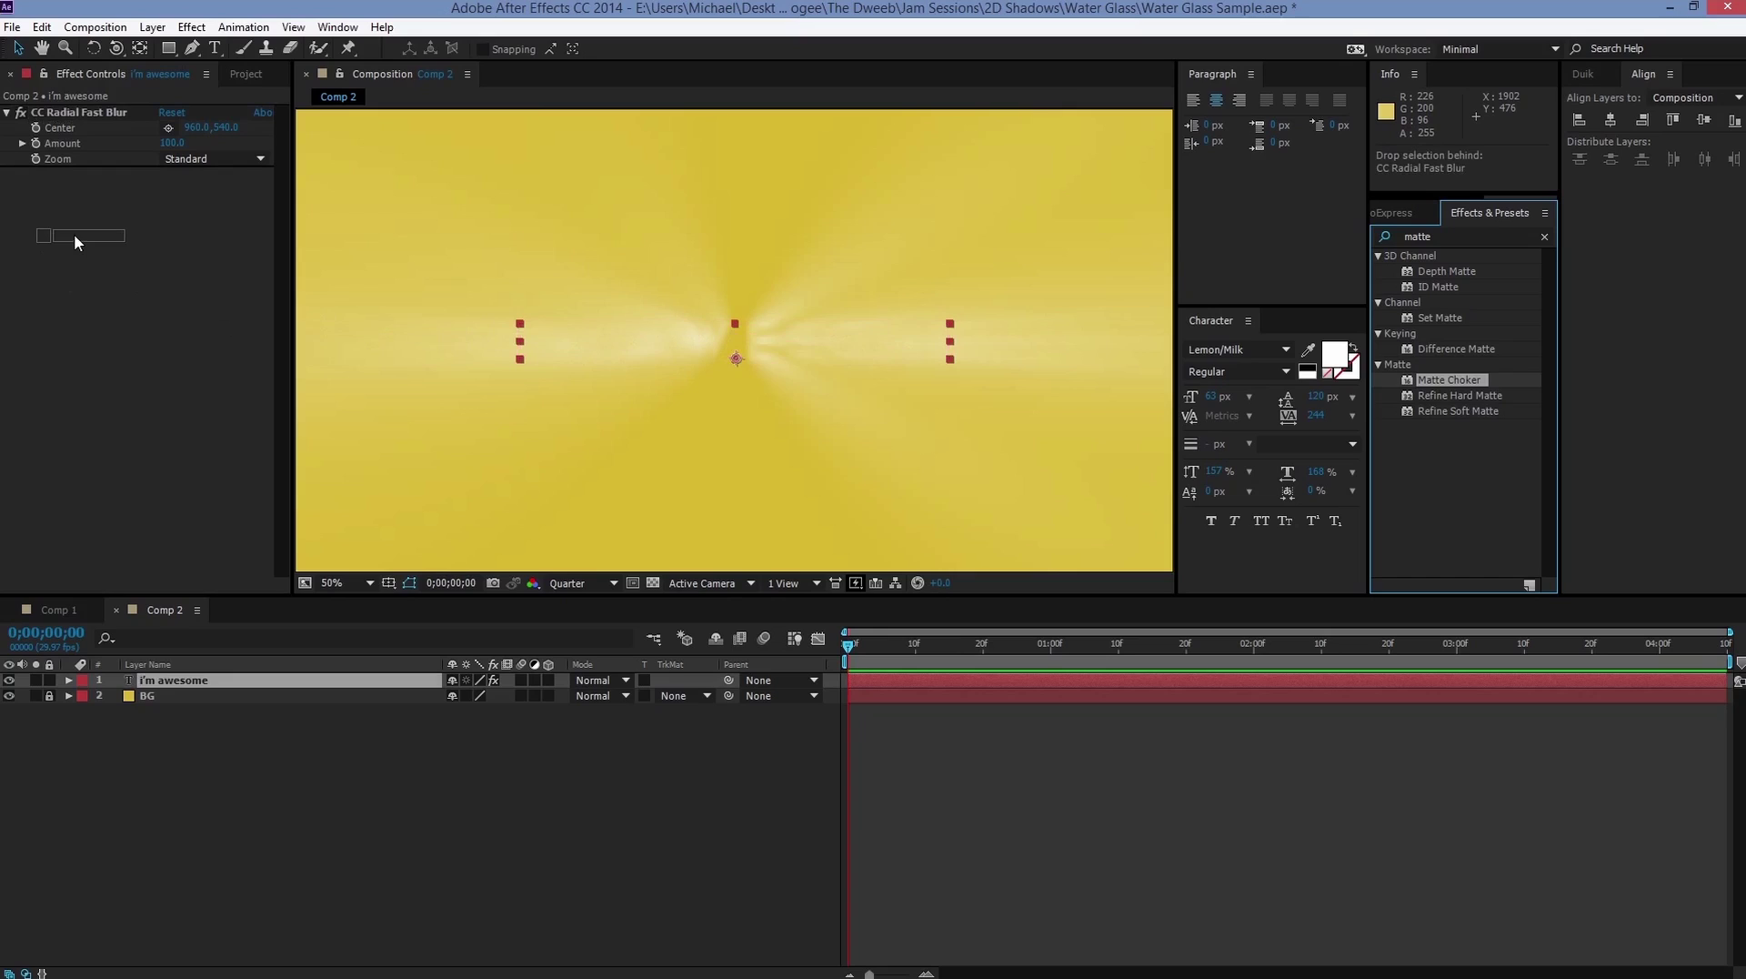
left_click_drag(74, 233, 74, 233)
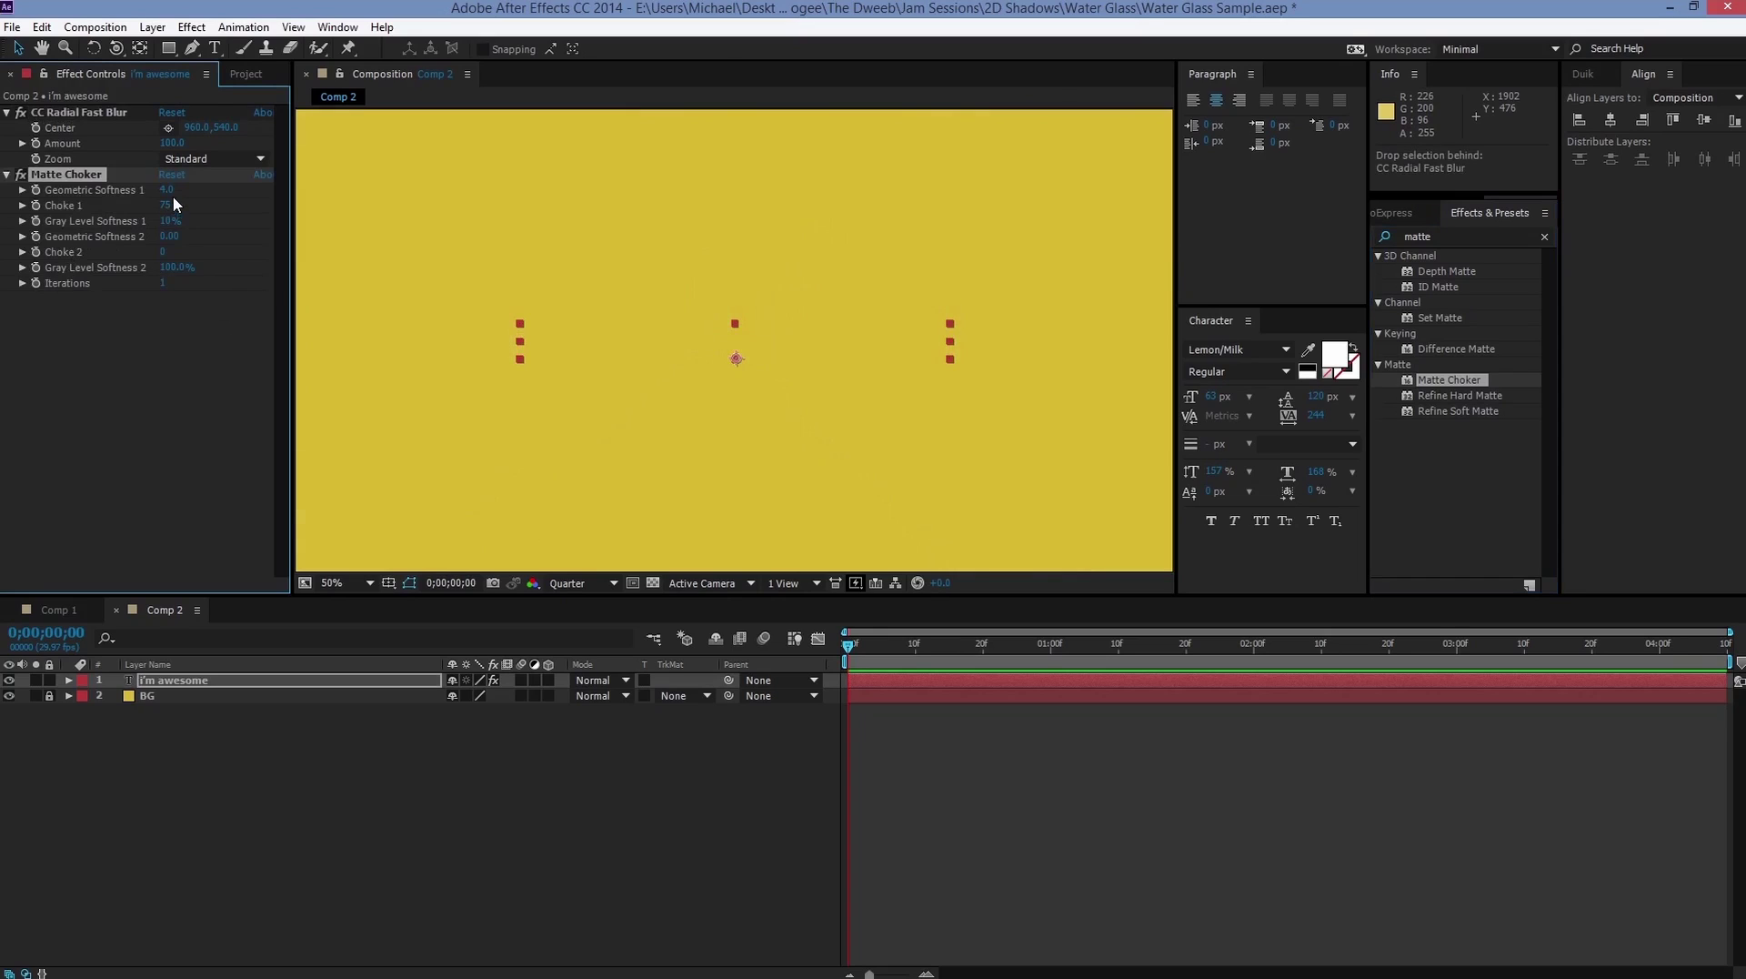
Step: Set Matte Choker's Geometric Softness 1, Gray Level Softness 1 and Gray Level Softness 2 to 0, and Choke 1 to -127
left_click_drag(169, 197, 160, 194)
left_click(167, 190)
type("0")
left_click(167, 221)
type("0")
key("Return")
left_click(175, 268)
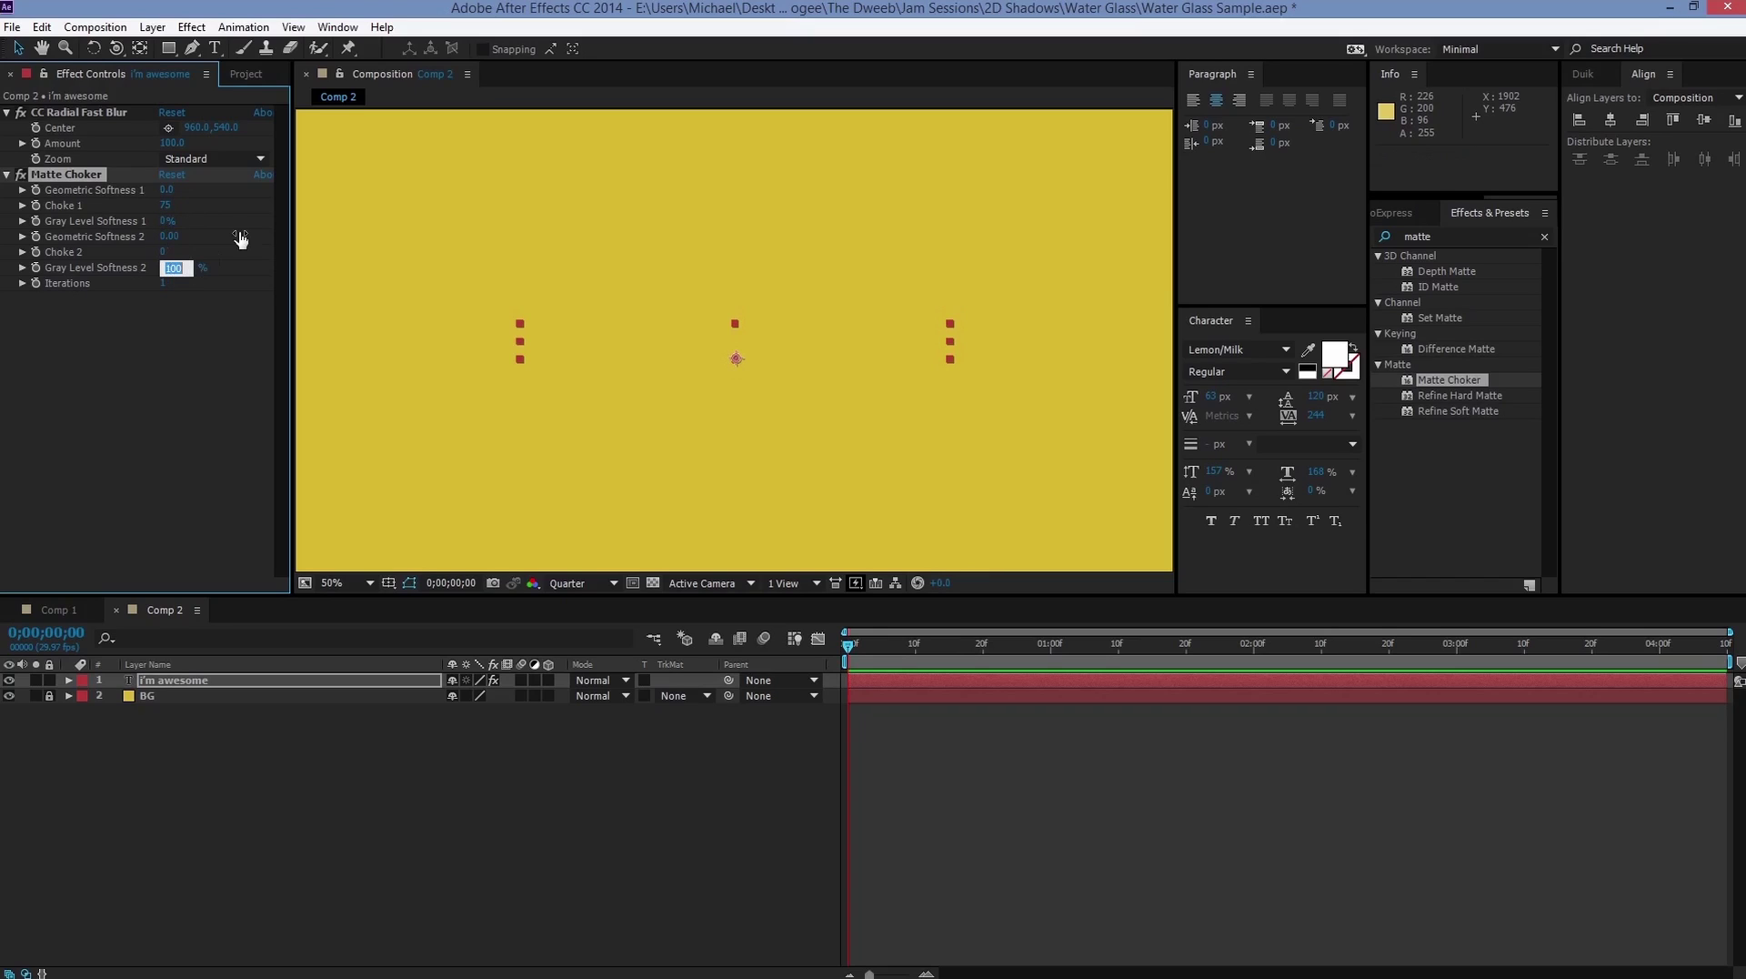
type("0")
key("Return")
left_click(166, 207)
type("-127")
key("Return")
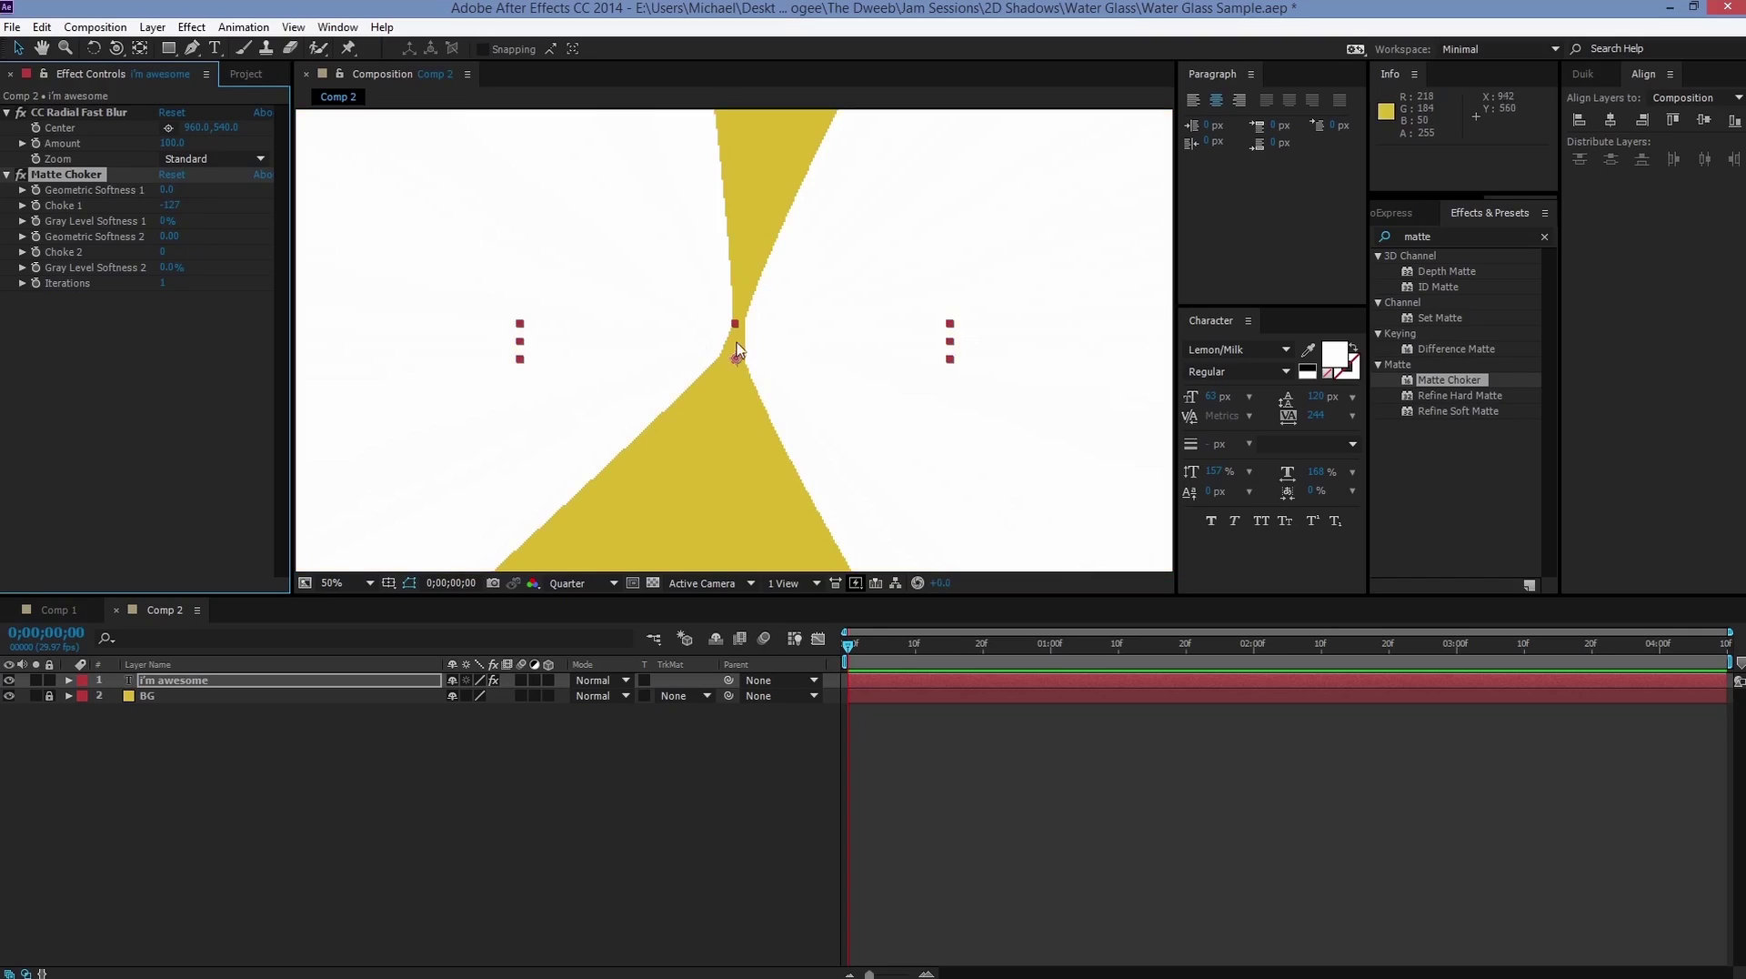
Step: Move the CC Radial Fast Blur center above and left of the text, at about 296, 240
left_click(91, 112)
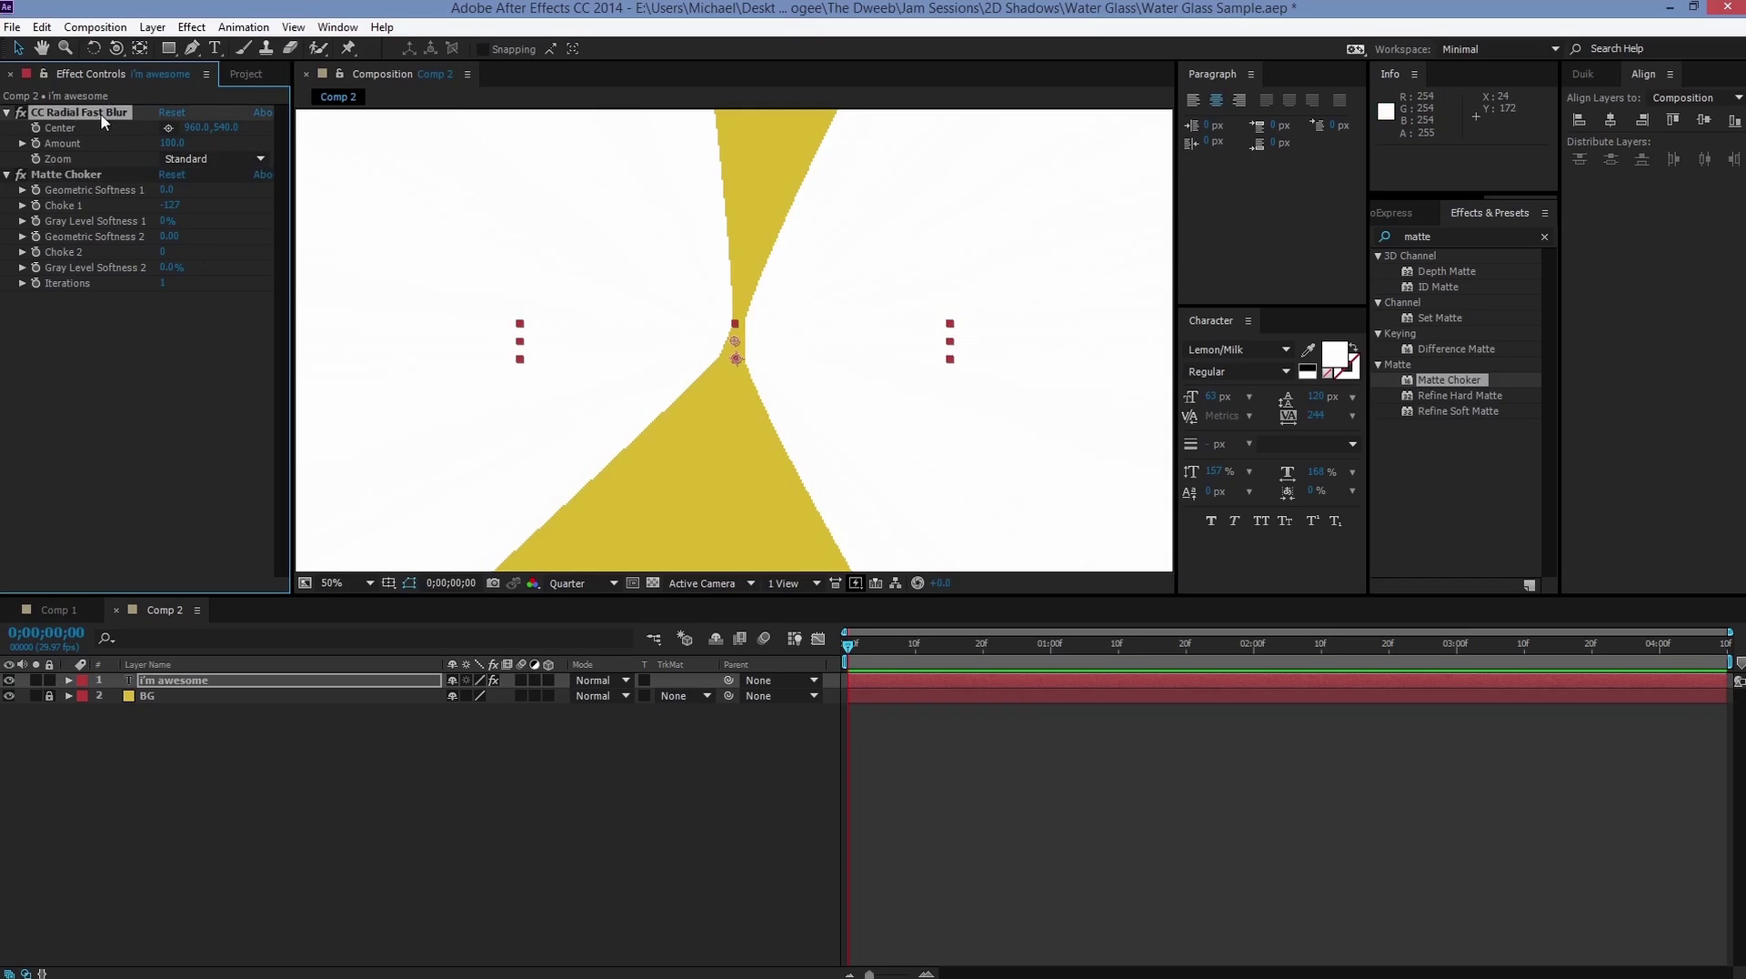
left_click(168, 128)
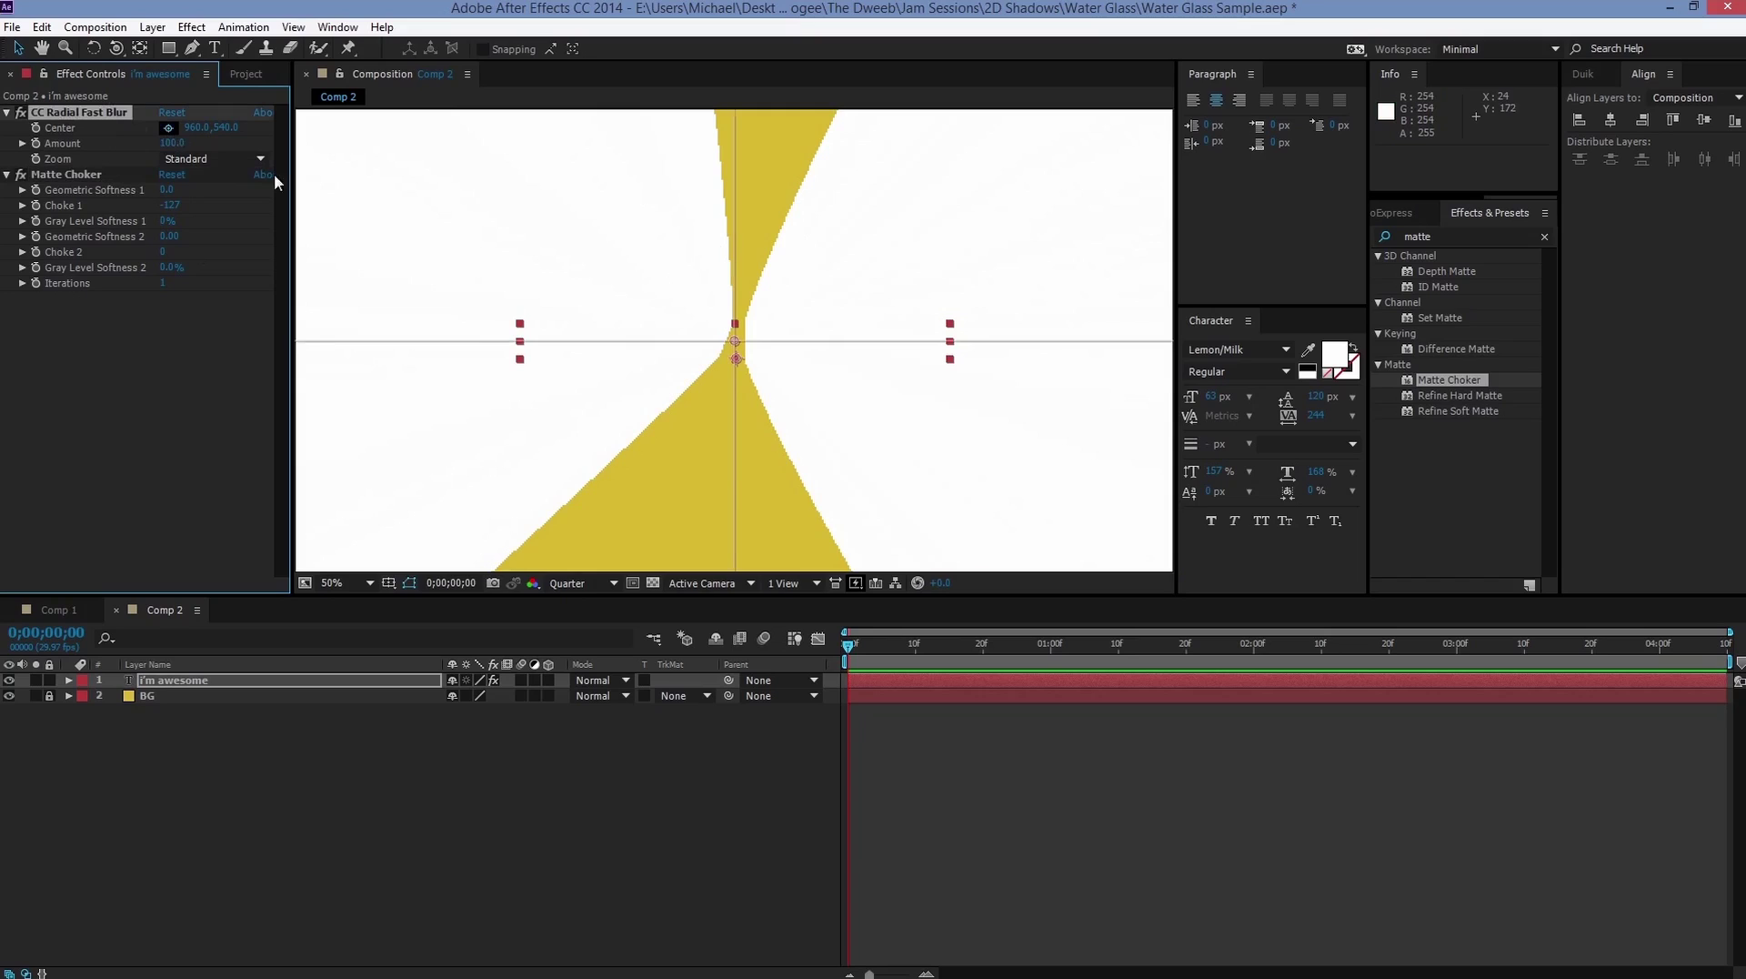
left_click(432, 203)
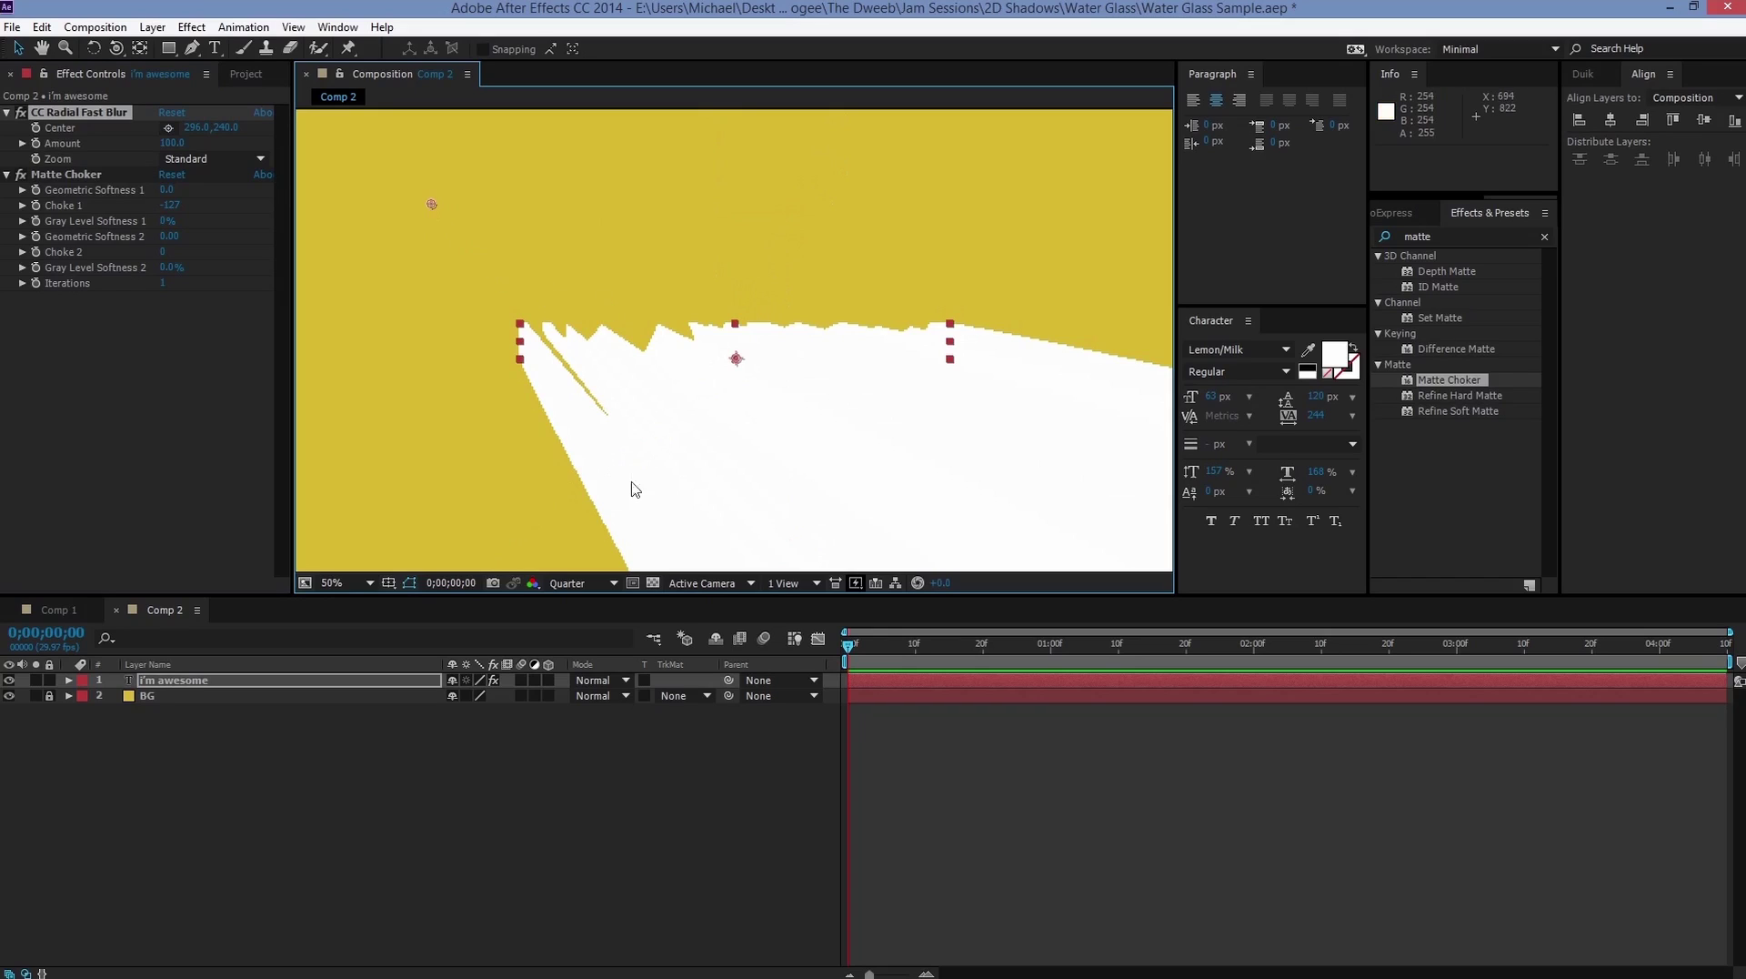
Step: Set the composition's preview resolution to Half
left_click(601, 587)
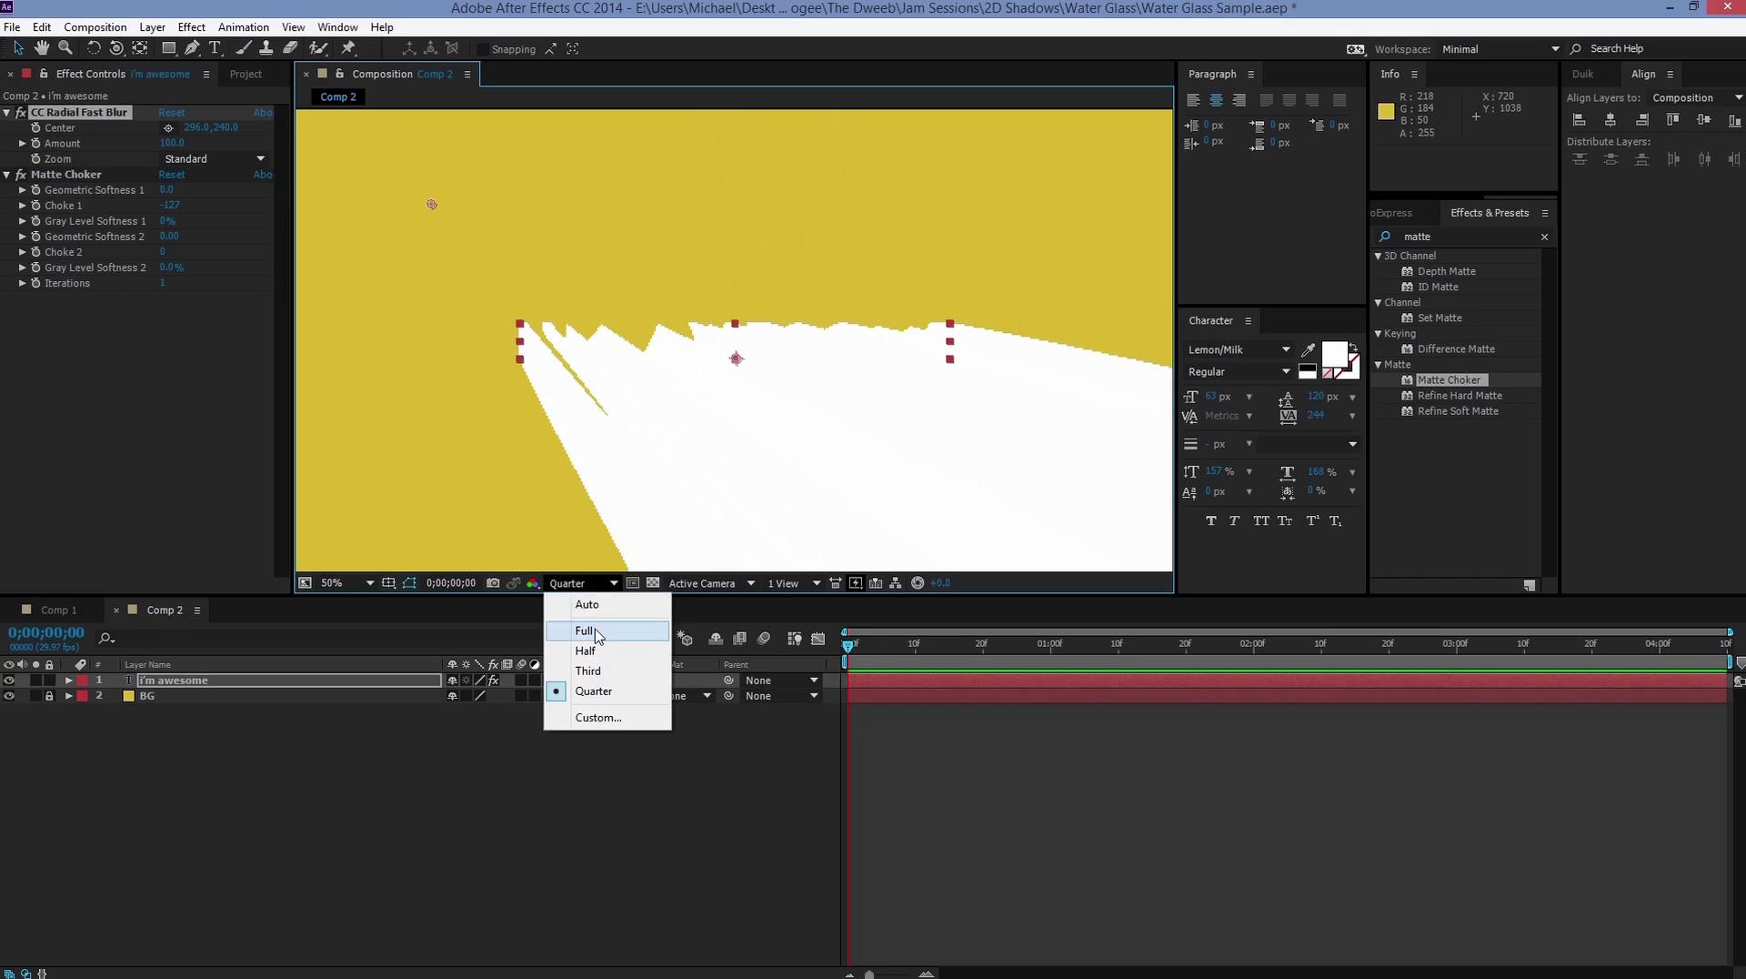
left_click(584, 650)
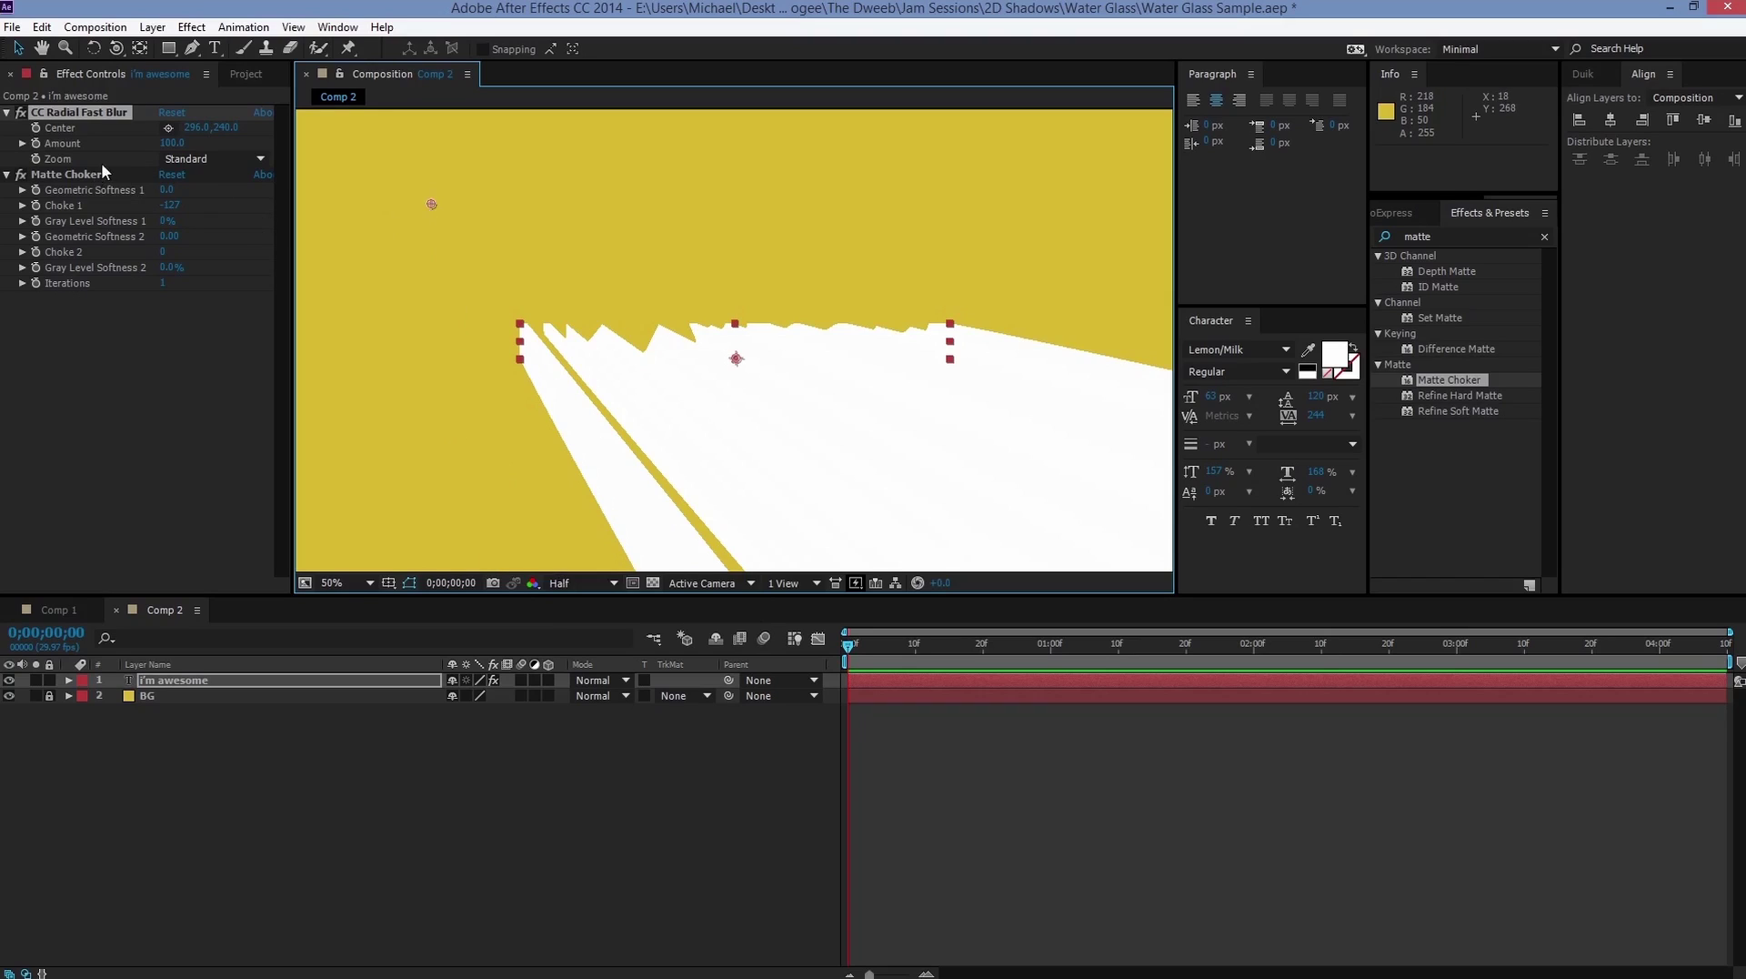
left_click(148, 464)
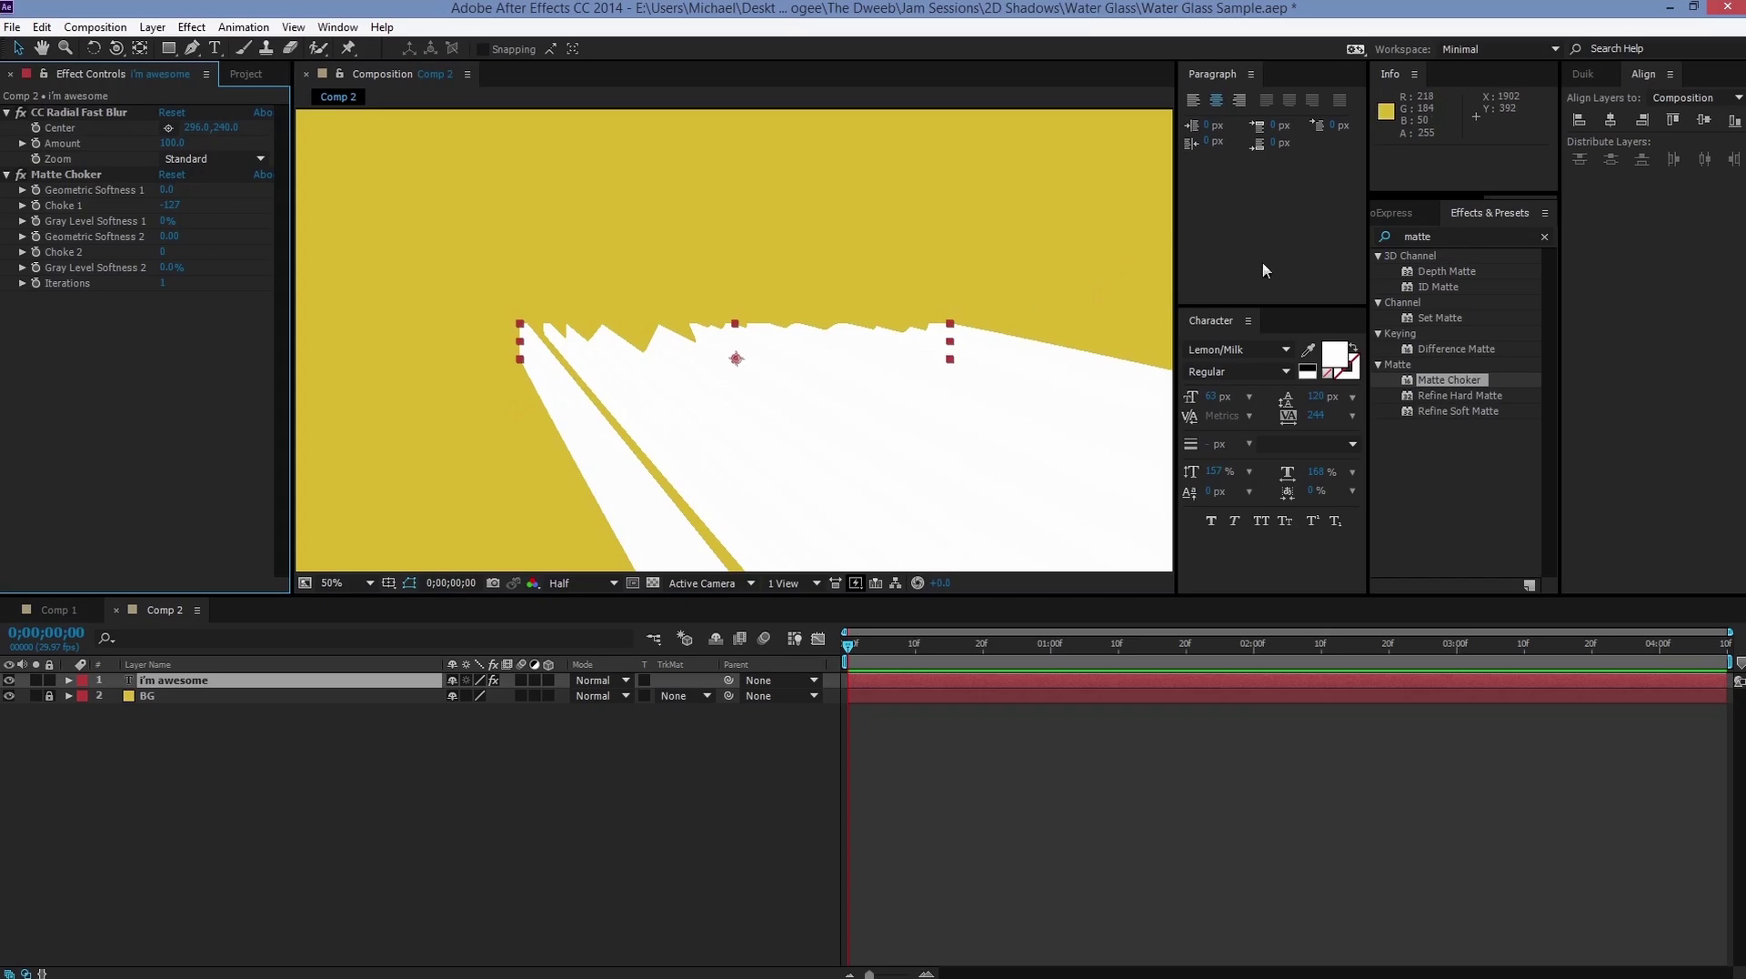
Step: Find the Fill effect and add it to the text layer below Matte Choker
left_click(1441, 235)
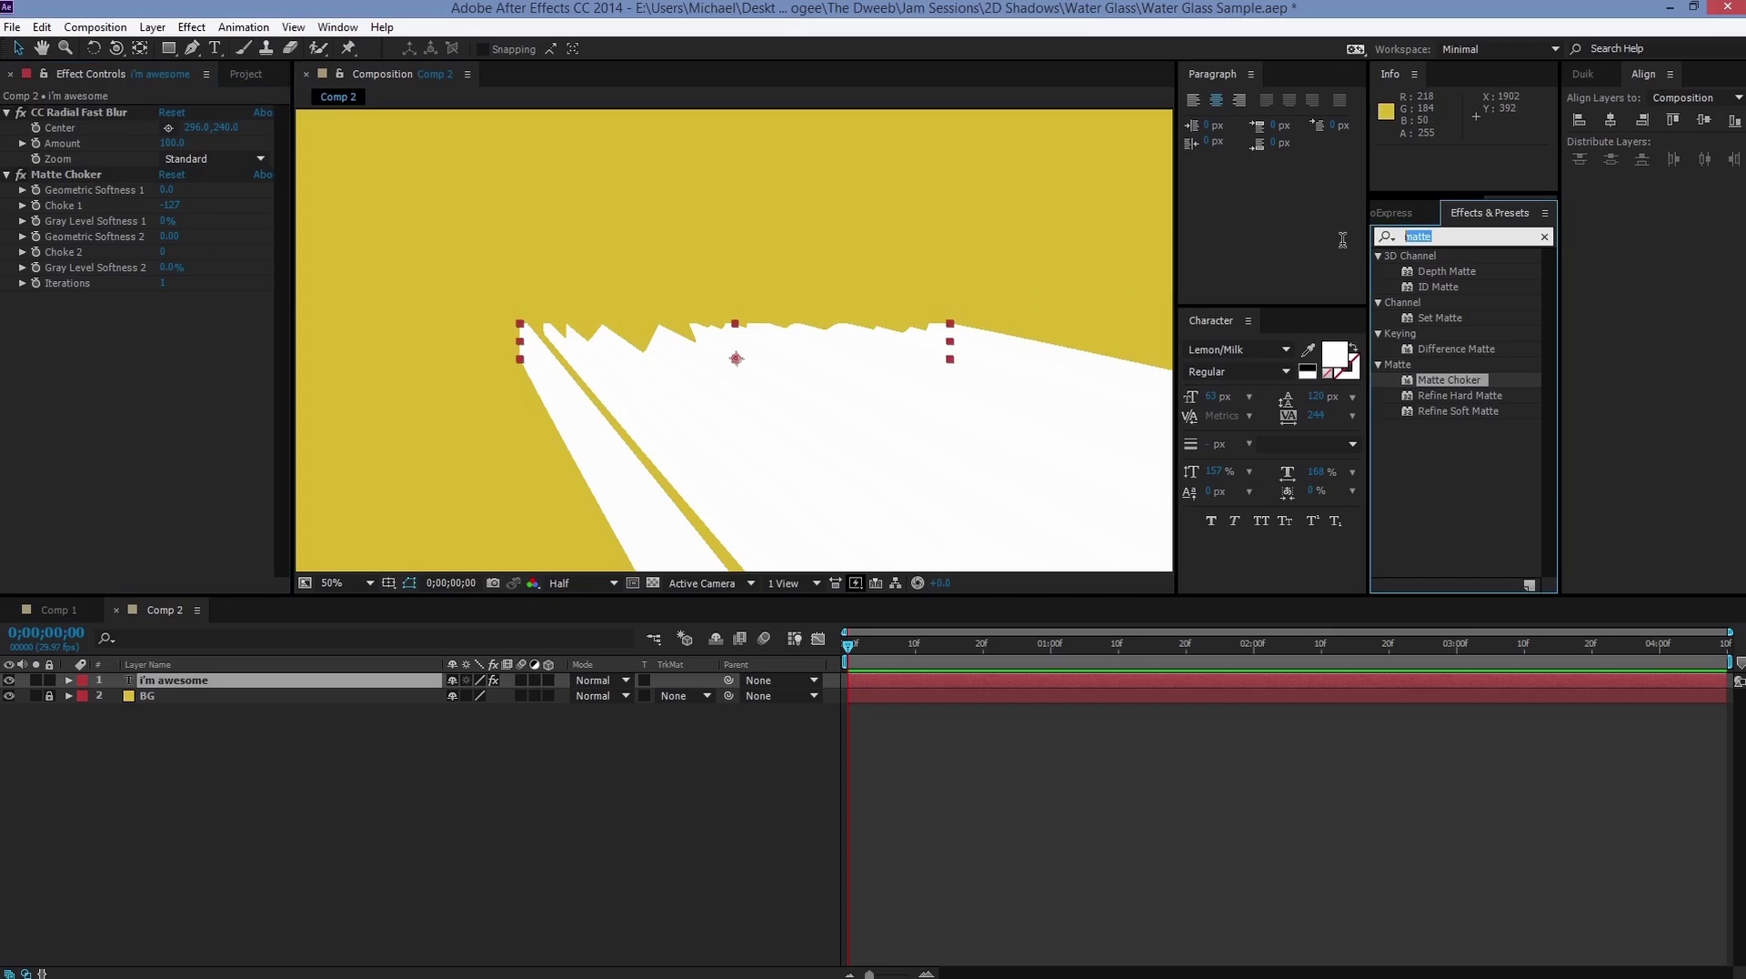
type("fill")
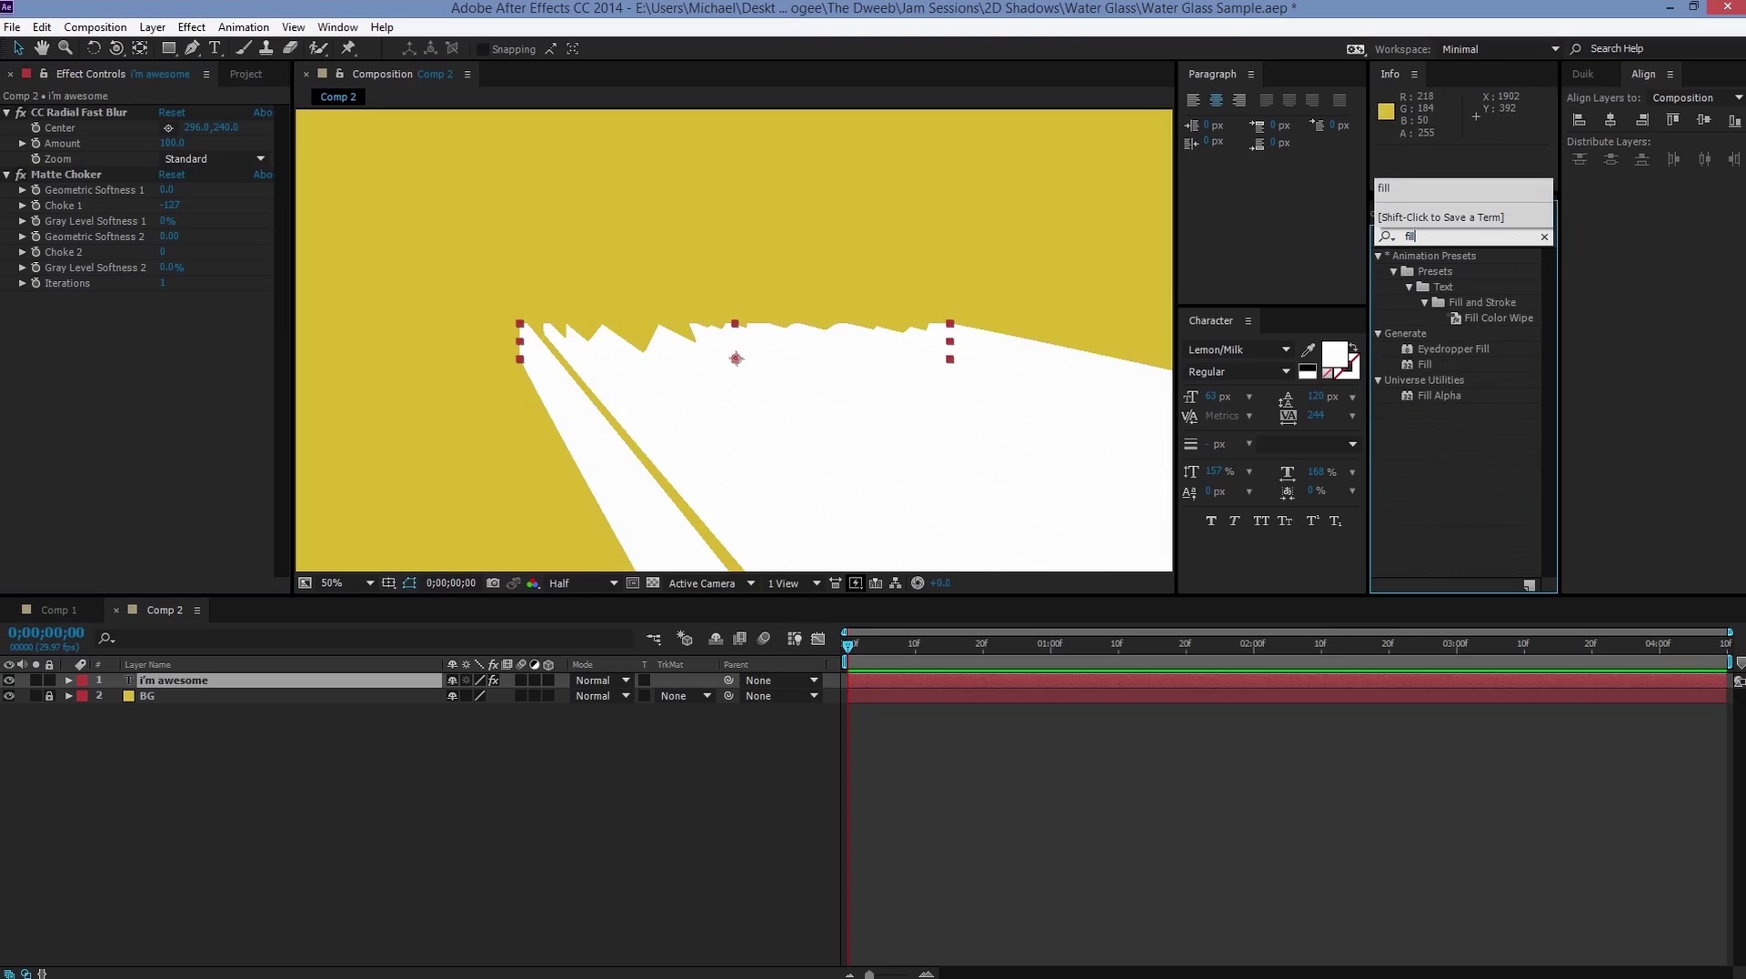
left_click_drag(1416, 361, 86, 379)
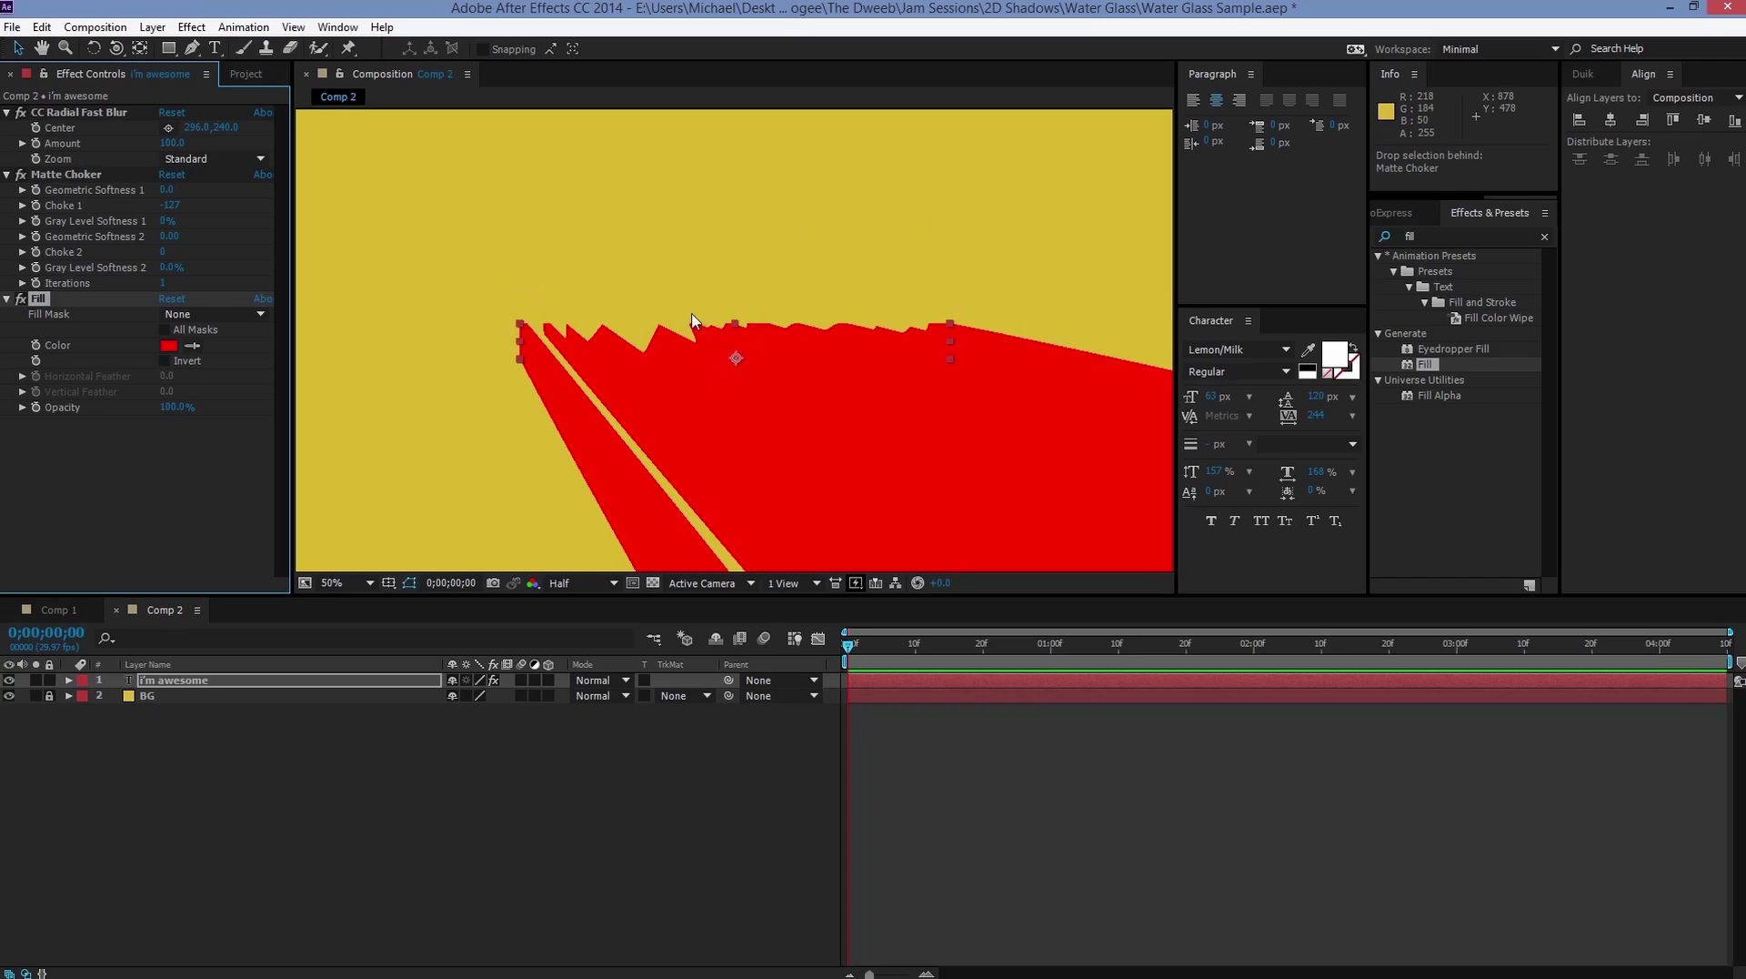
Step: Set the Fill effect's color to black (000000) and its opacity to 25%
left_click(175, 348)
left_click_drag(136, 242, 22, 273)
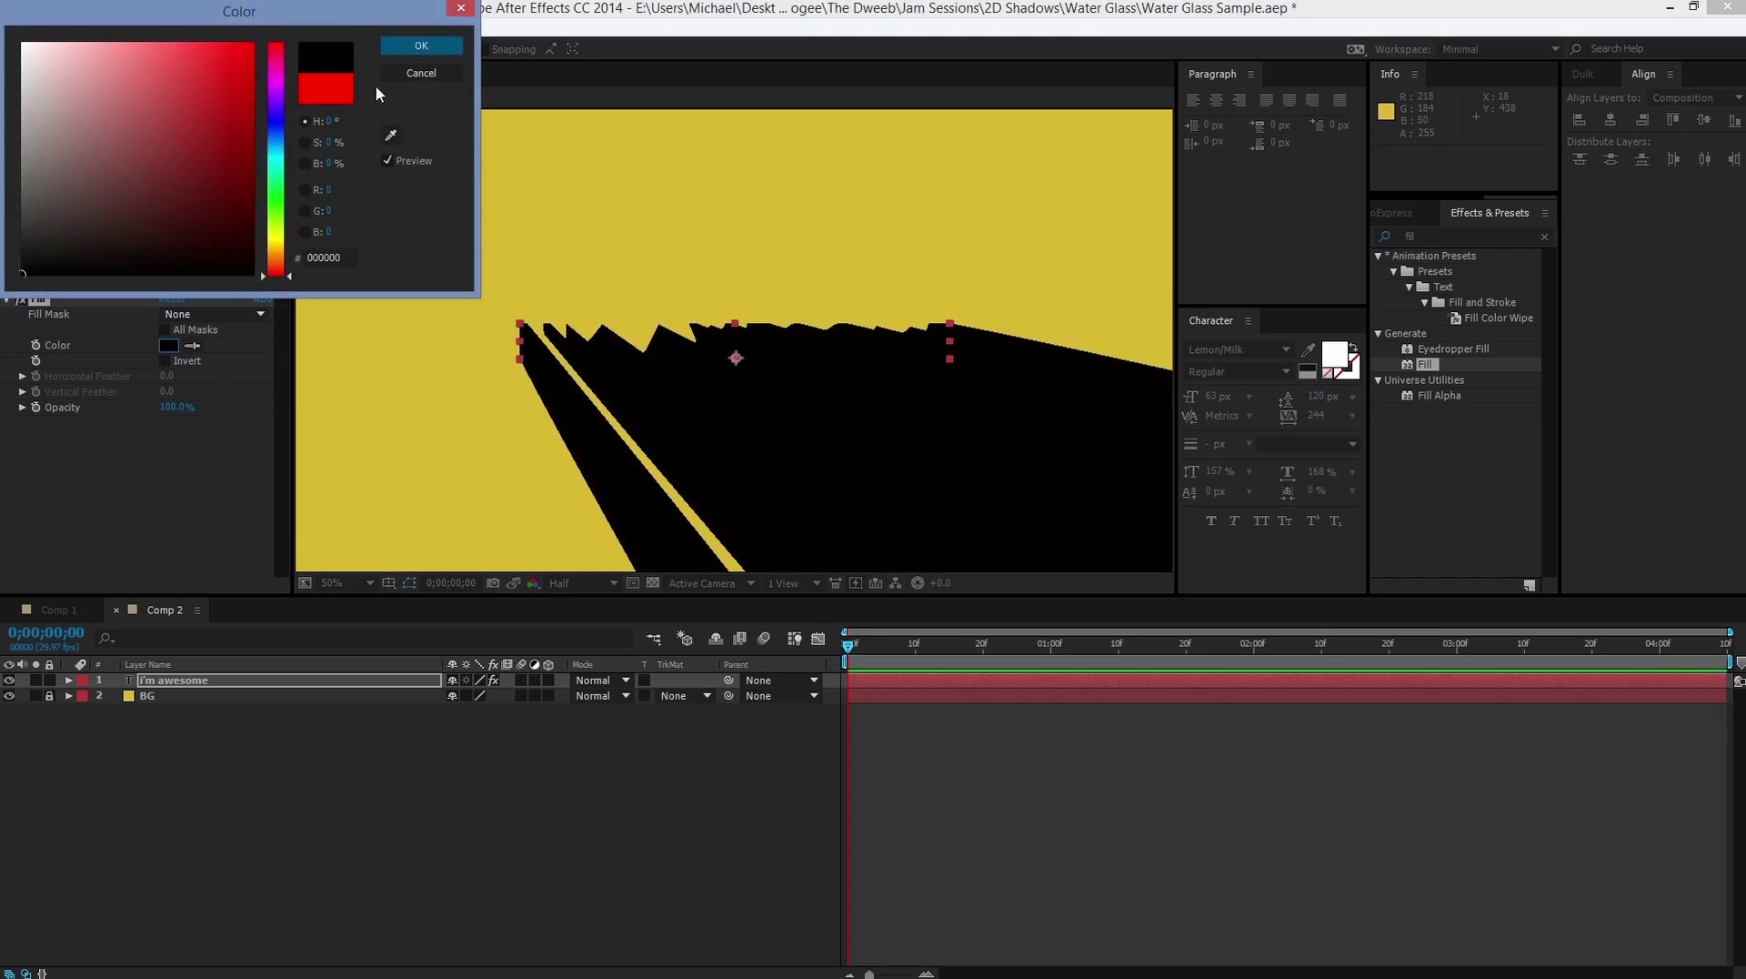
left_click(419, 44)
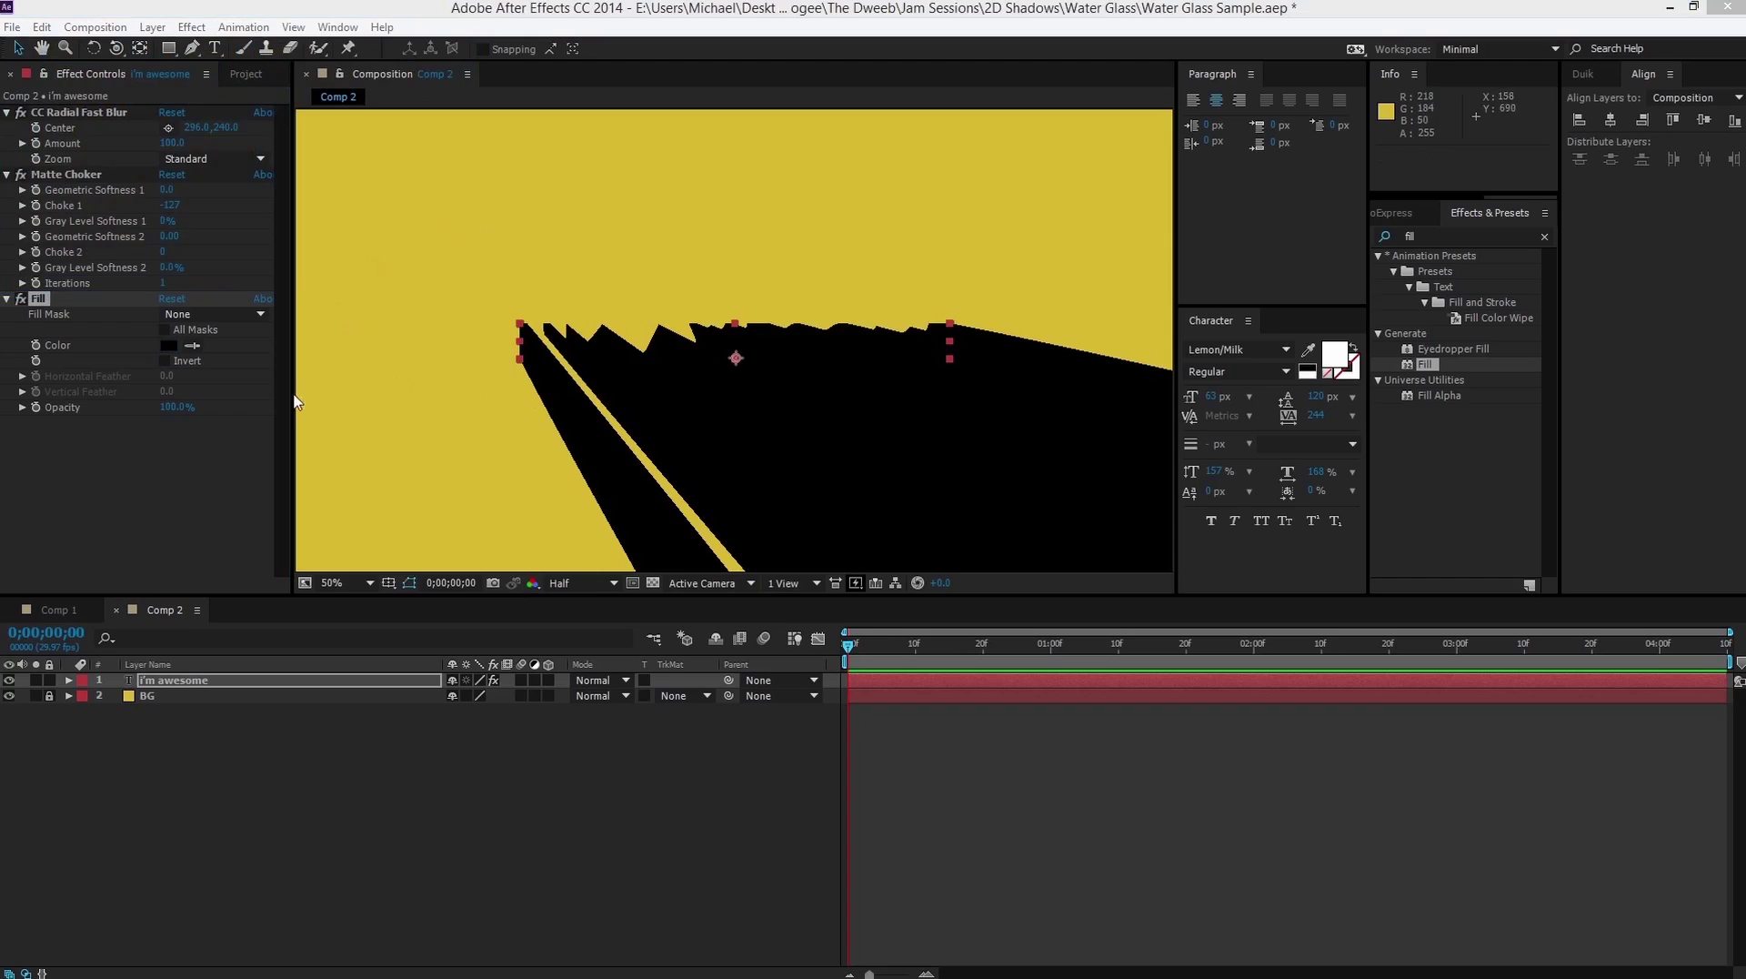
left_click(176, 408)
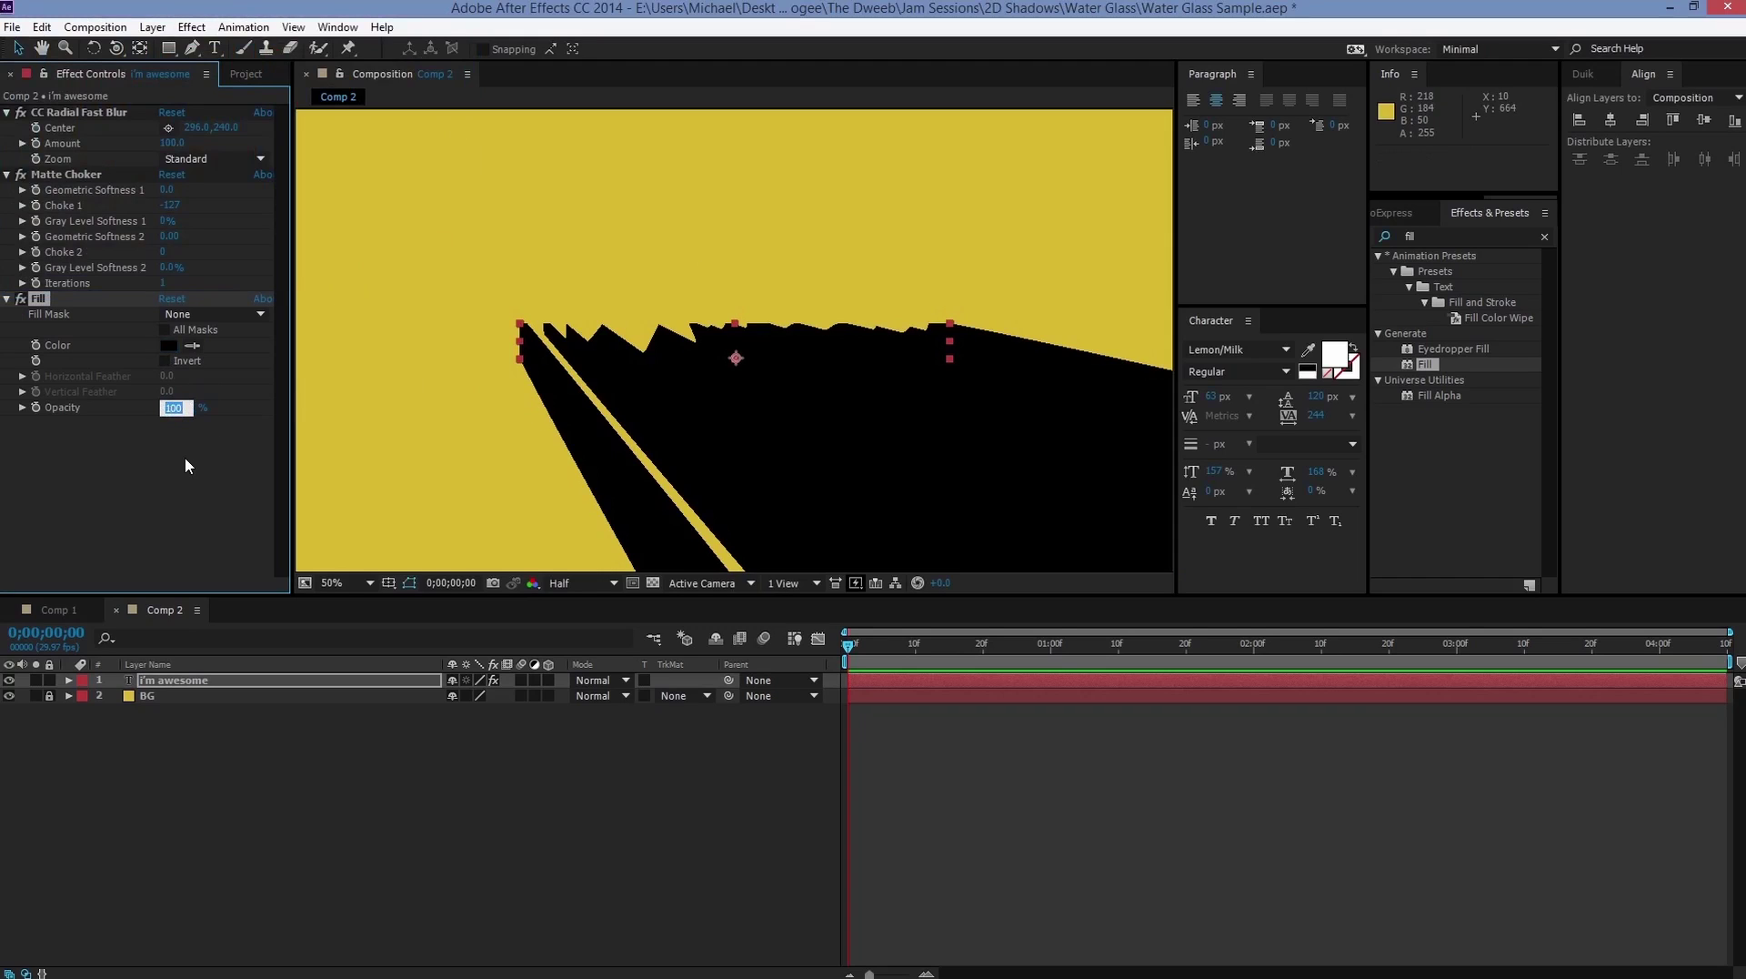
type("25")
key("Return")
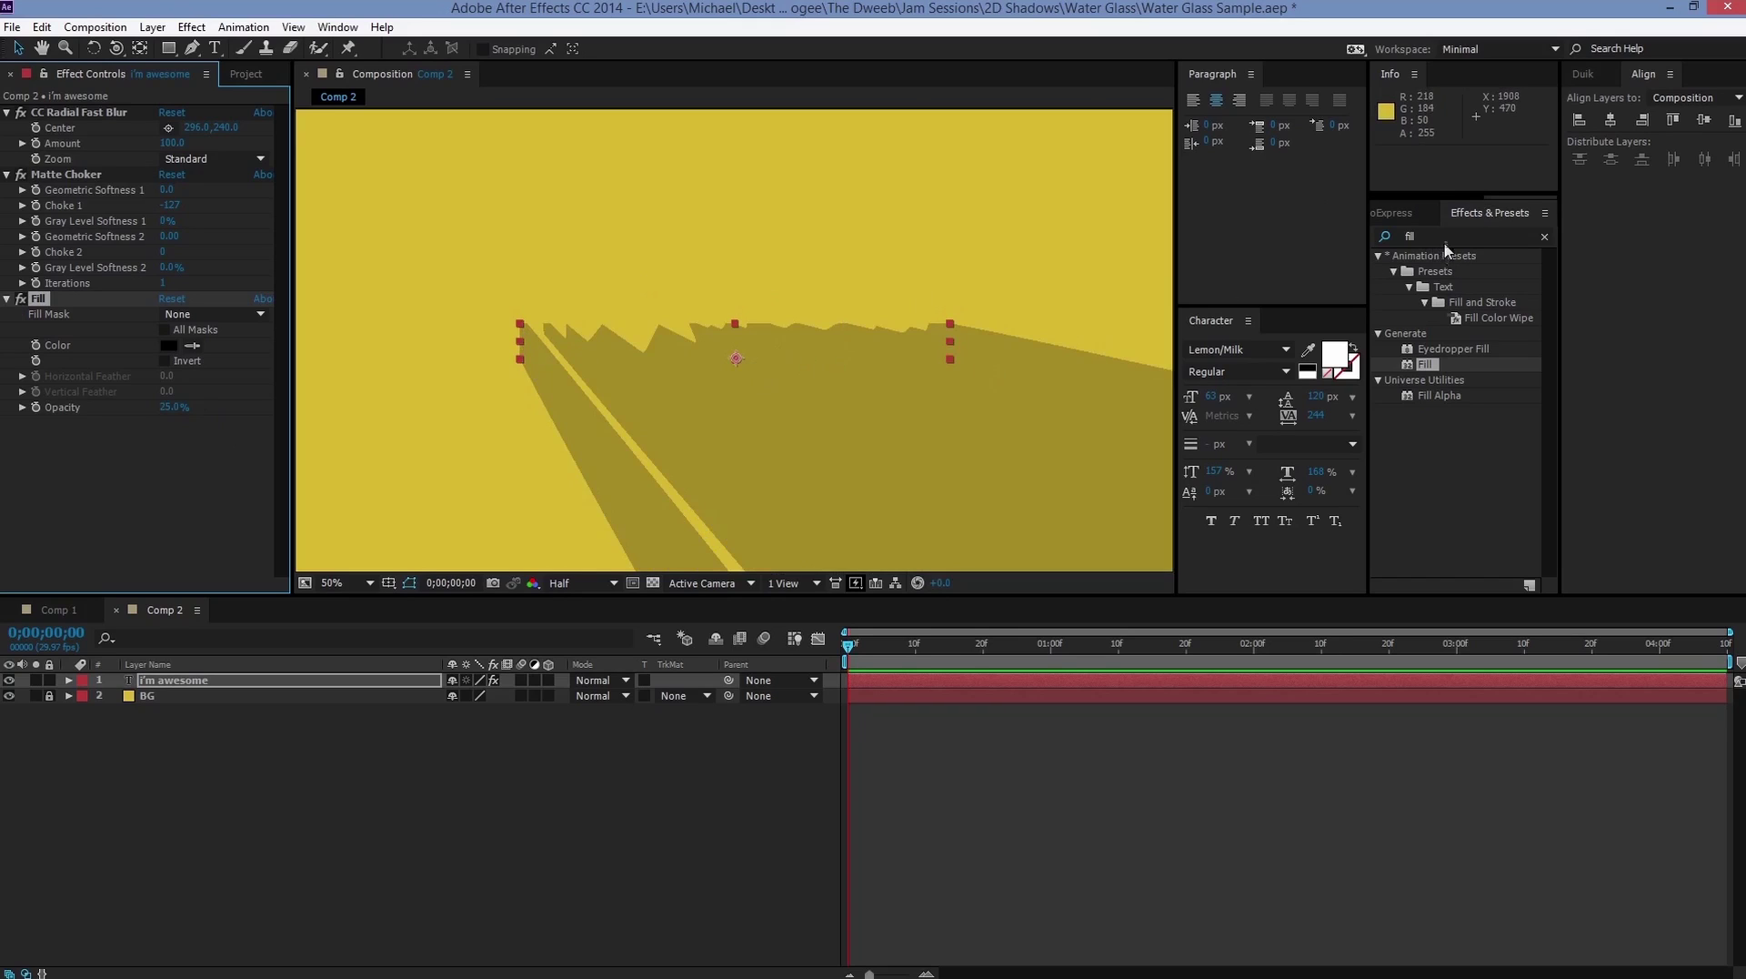
Step: Find the CC Composite effect, add it below Fill on the text layer, and turn off its RGB Only option
left_click(1417, 236)
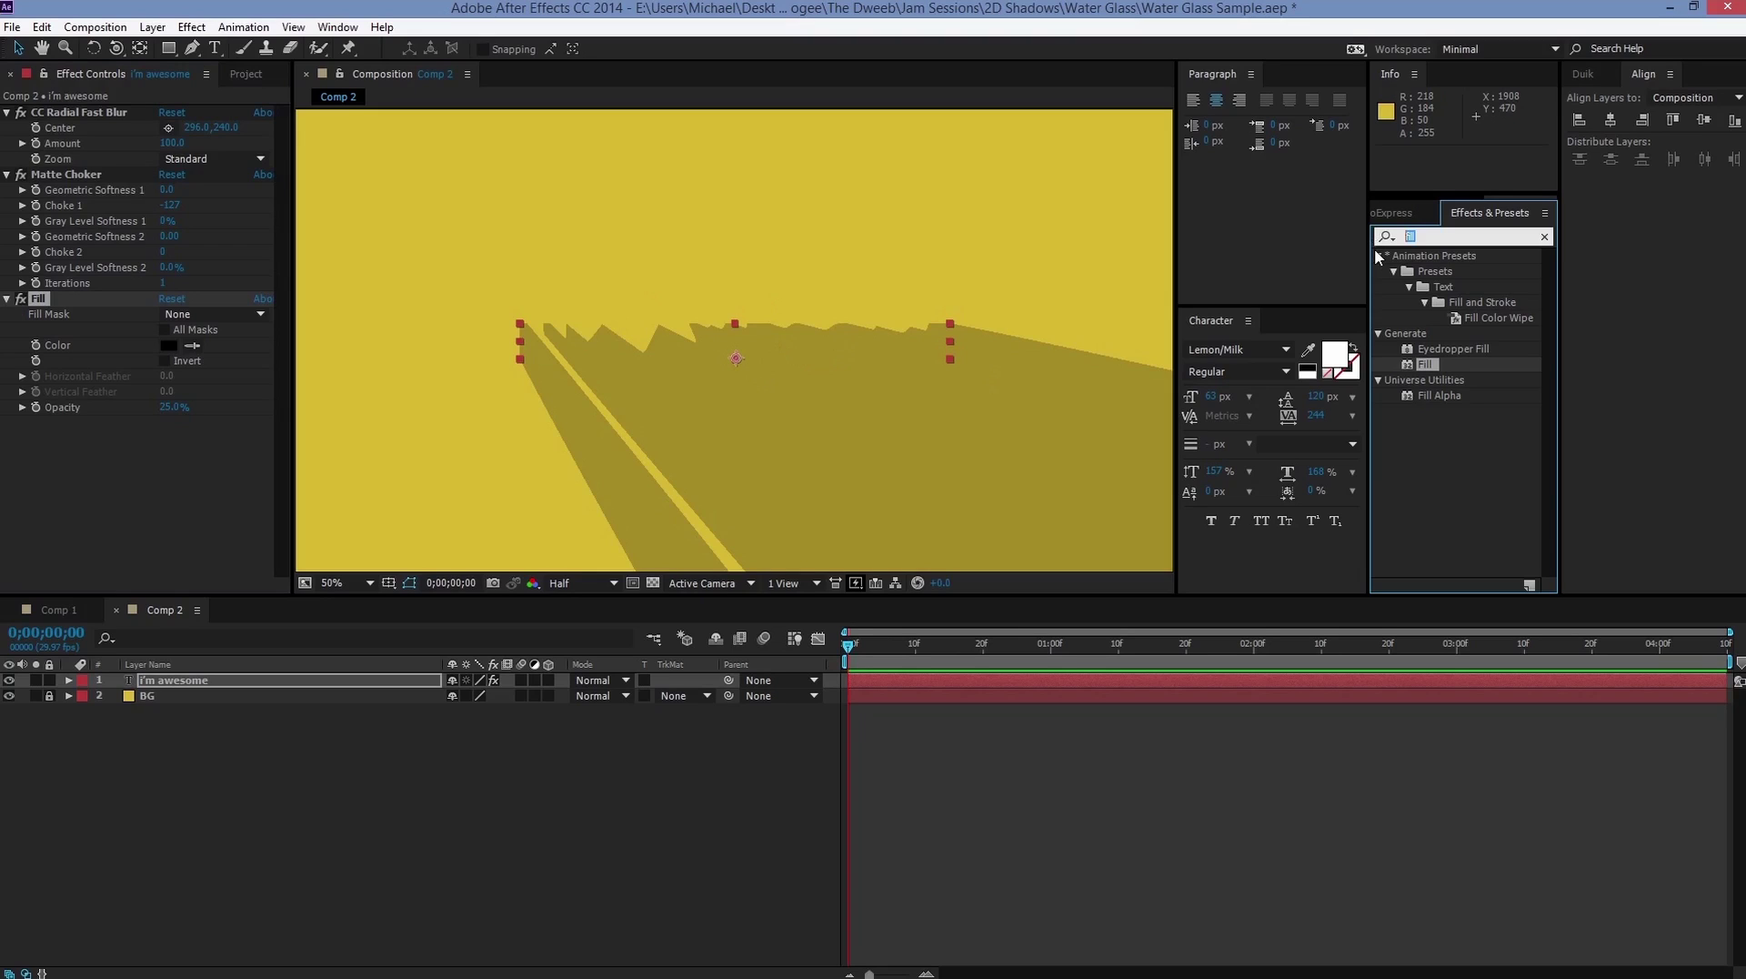
type("cc comp")
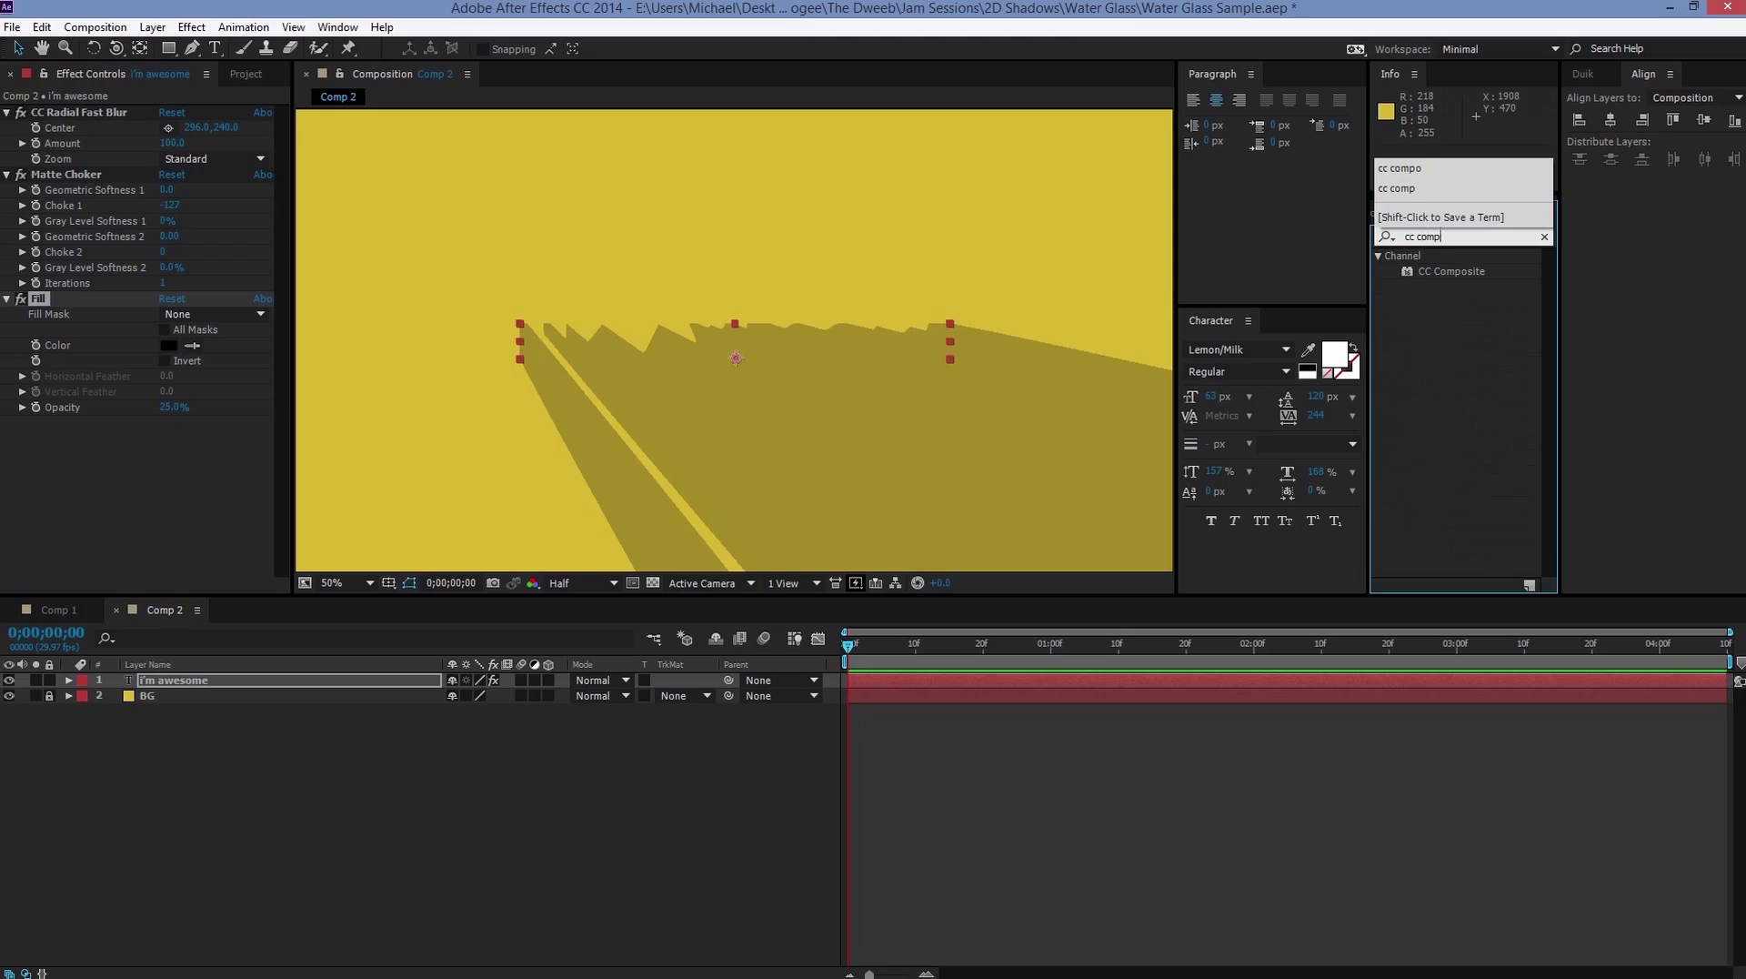
left_click(80, 129)
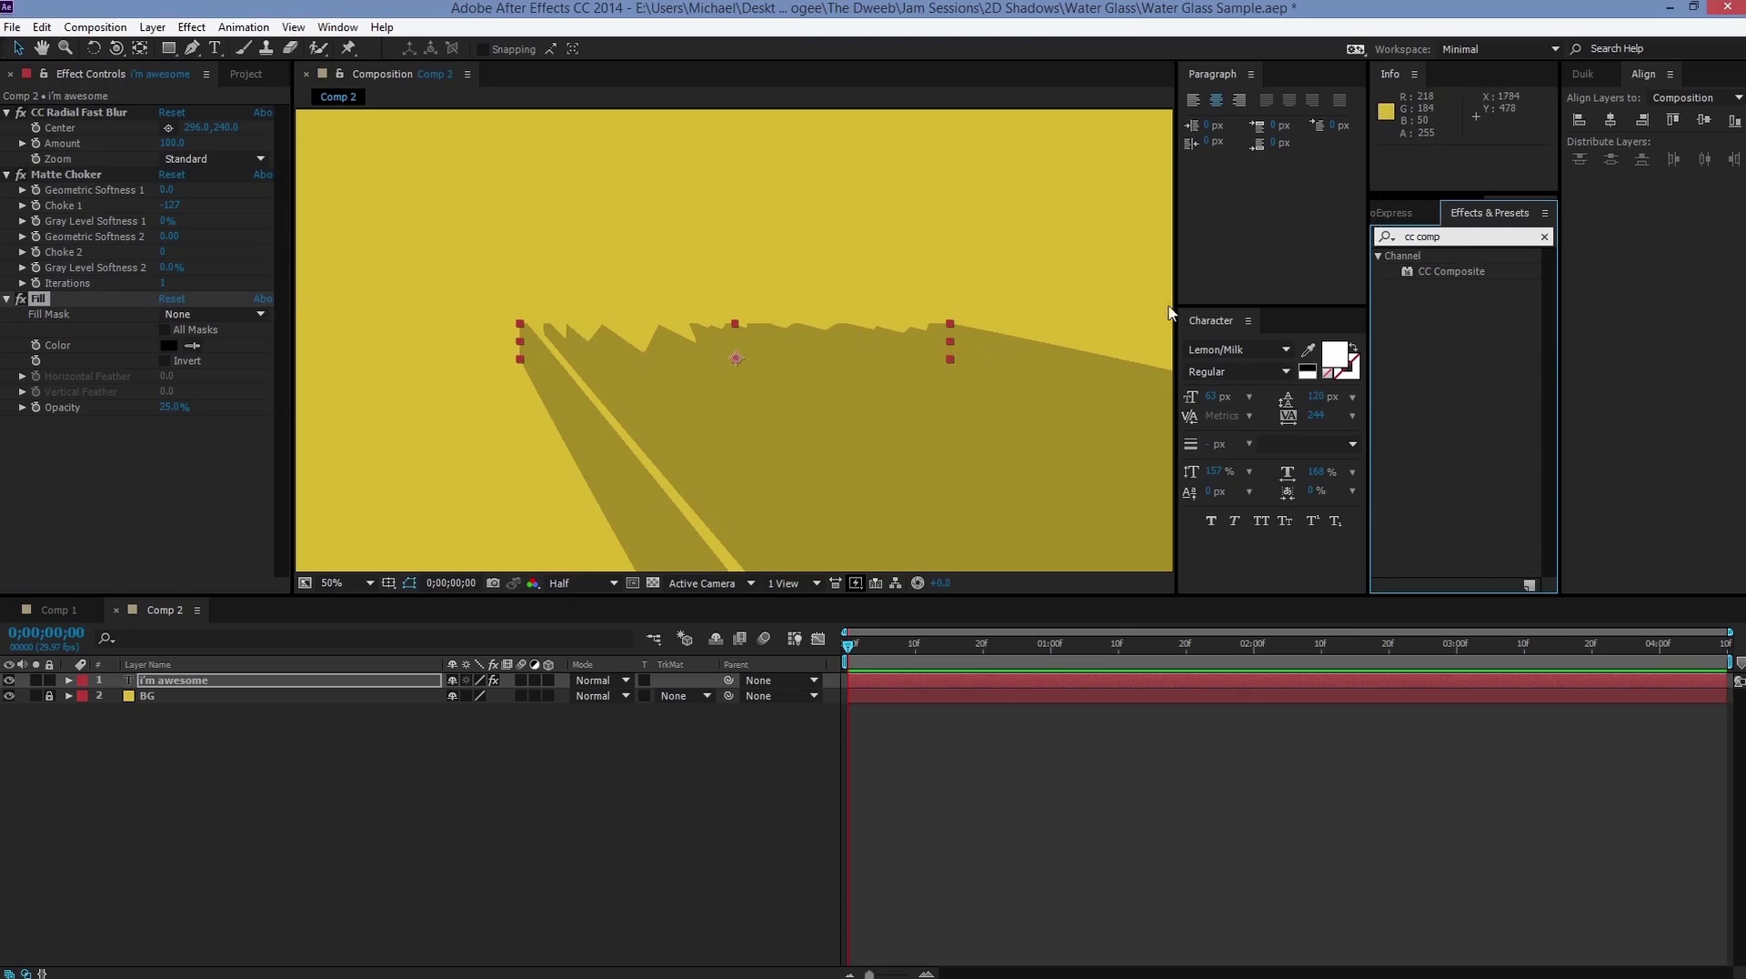
left_click_drag(1473, 272, 207, 495)
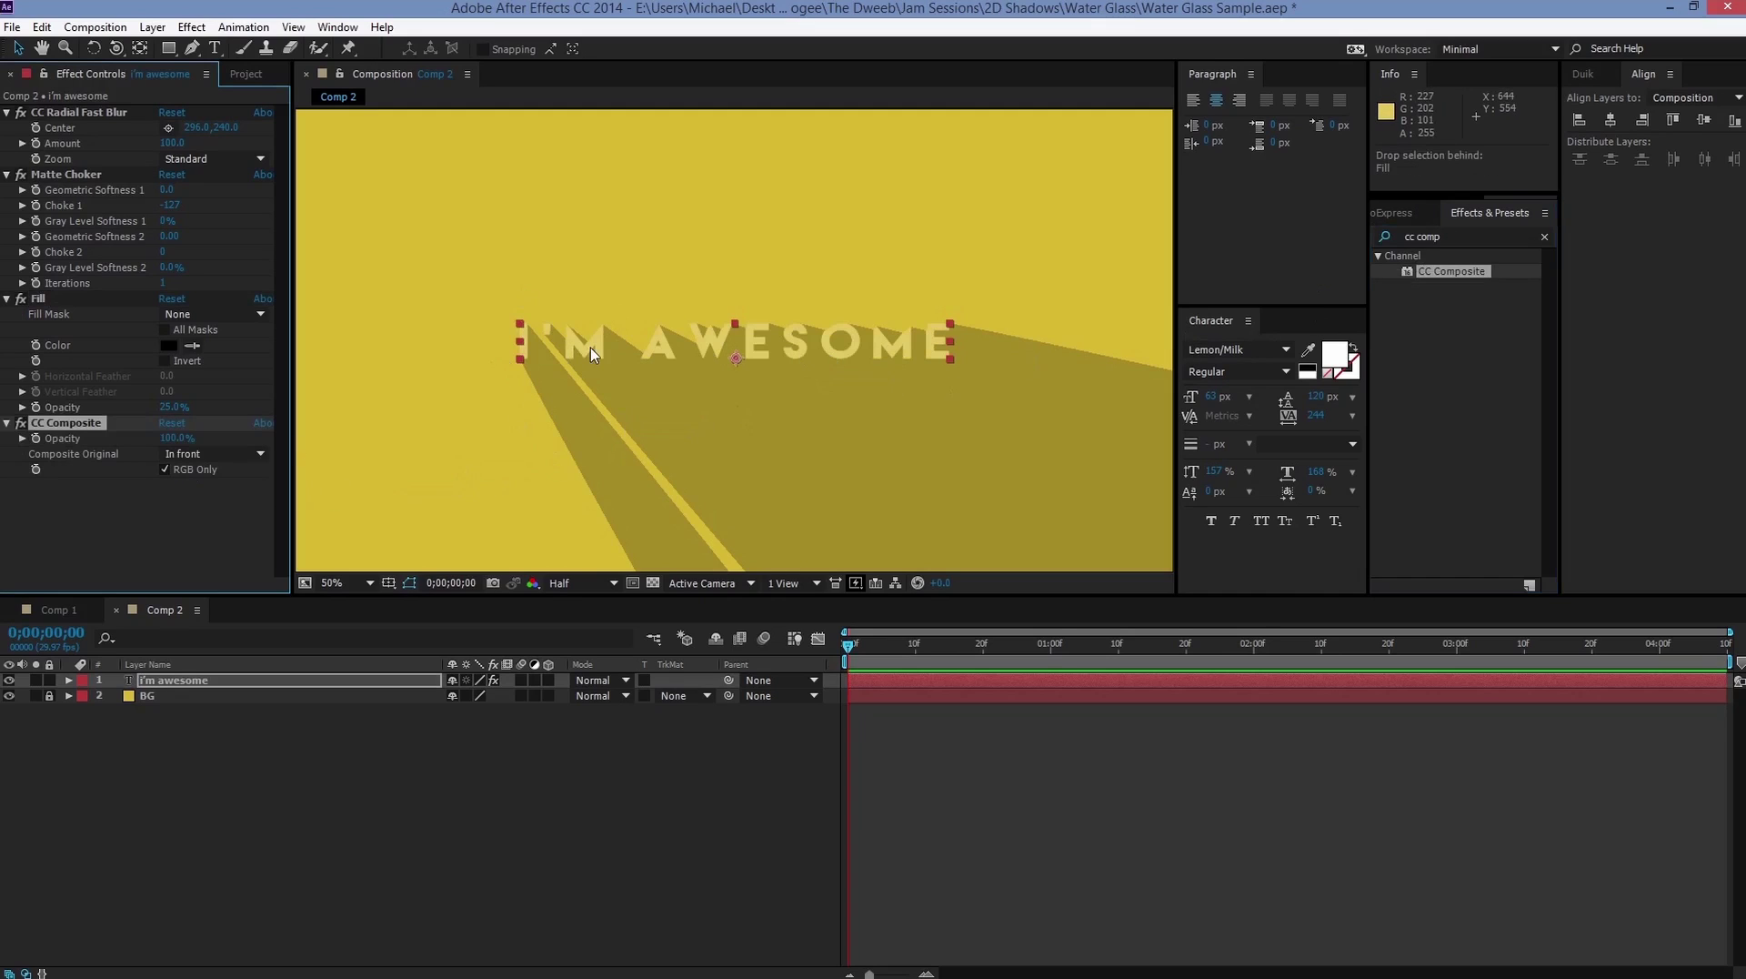
left_click(164, 469)
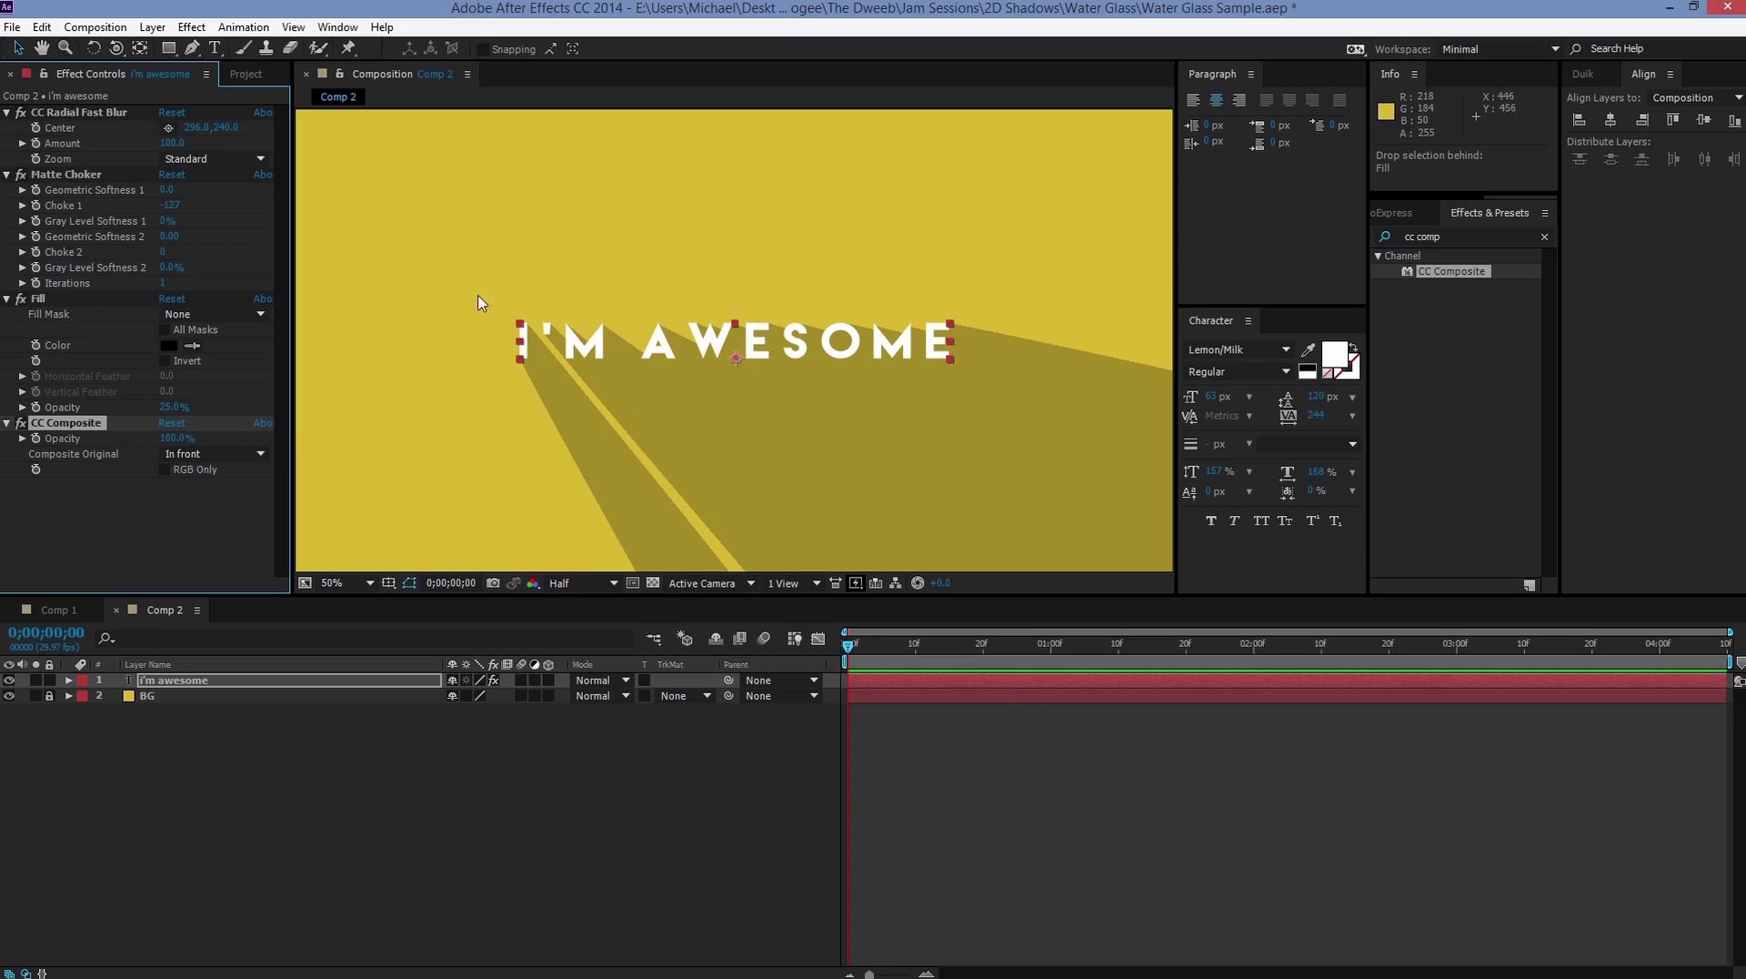
Step: Move the CC Radial Fast Blur center farther from the text, at about 232, 244
left_click(84, 111)
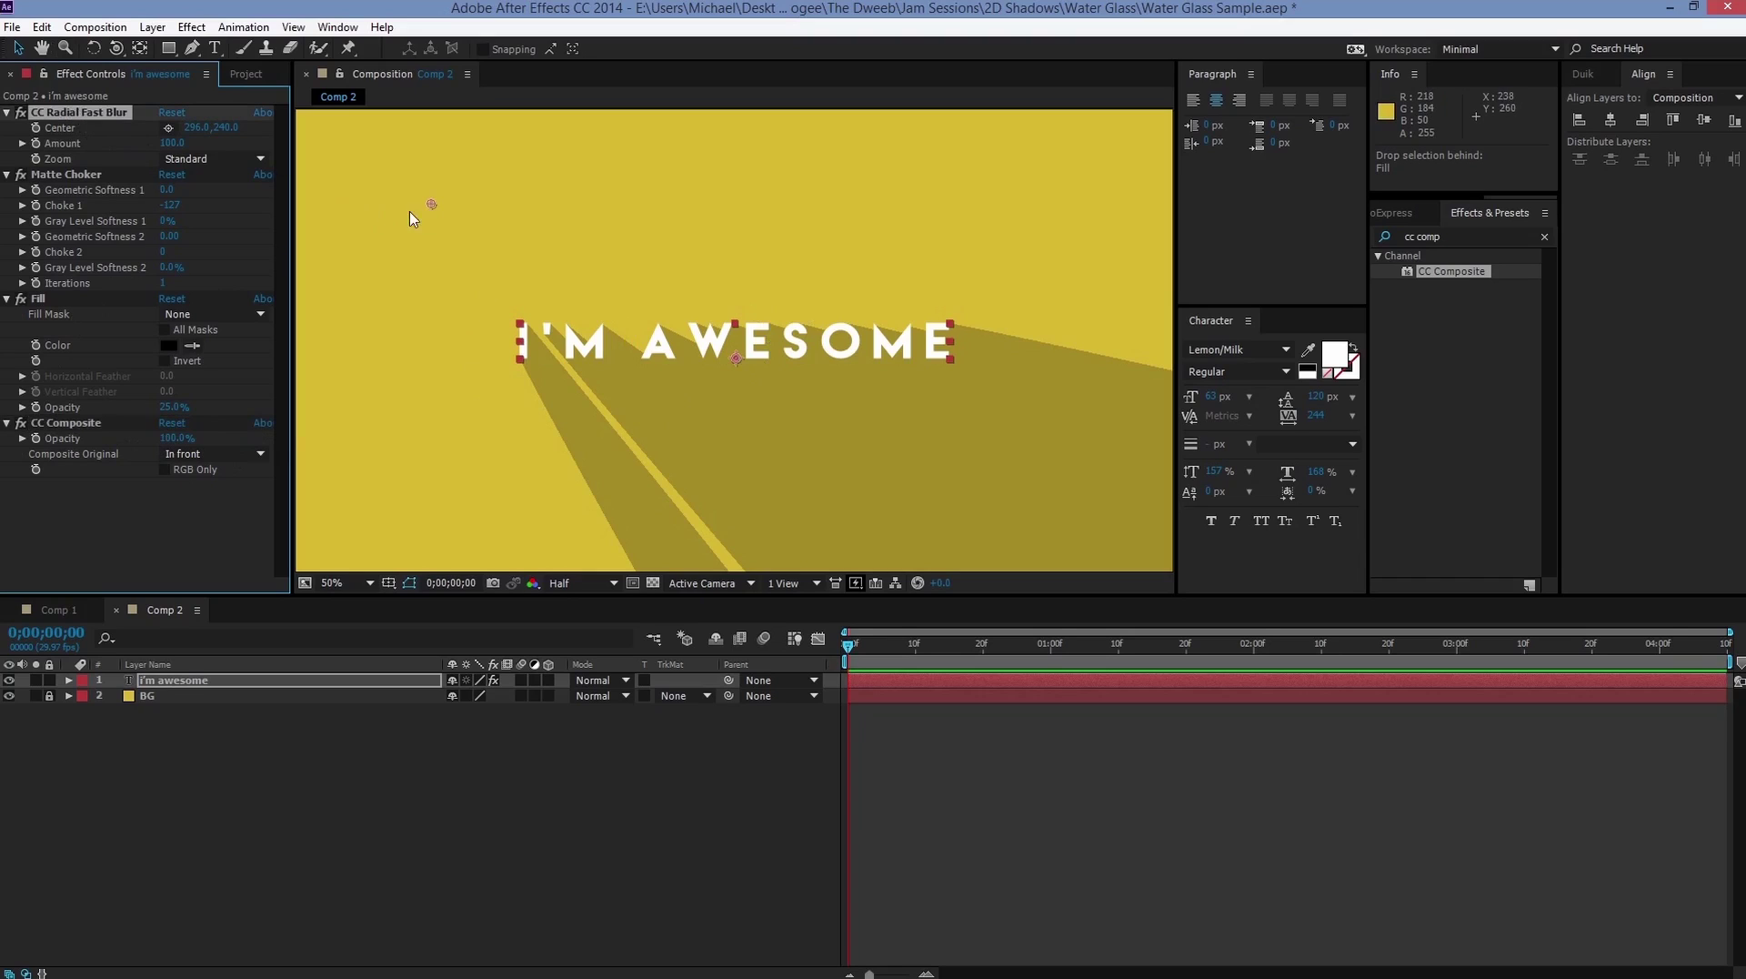
mouse_move(433, 208)
left_mouse_down()
mouse_move(1004, 185)
mouse_move(403, 211)
left_mouse_up()
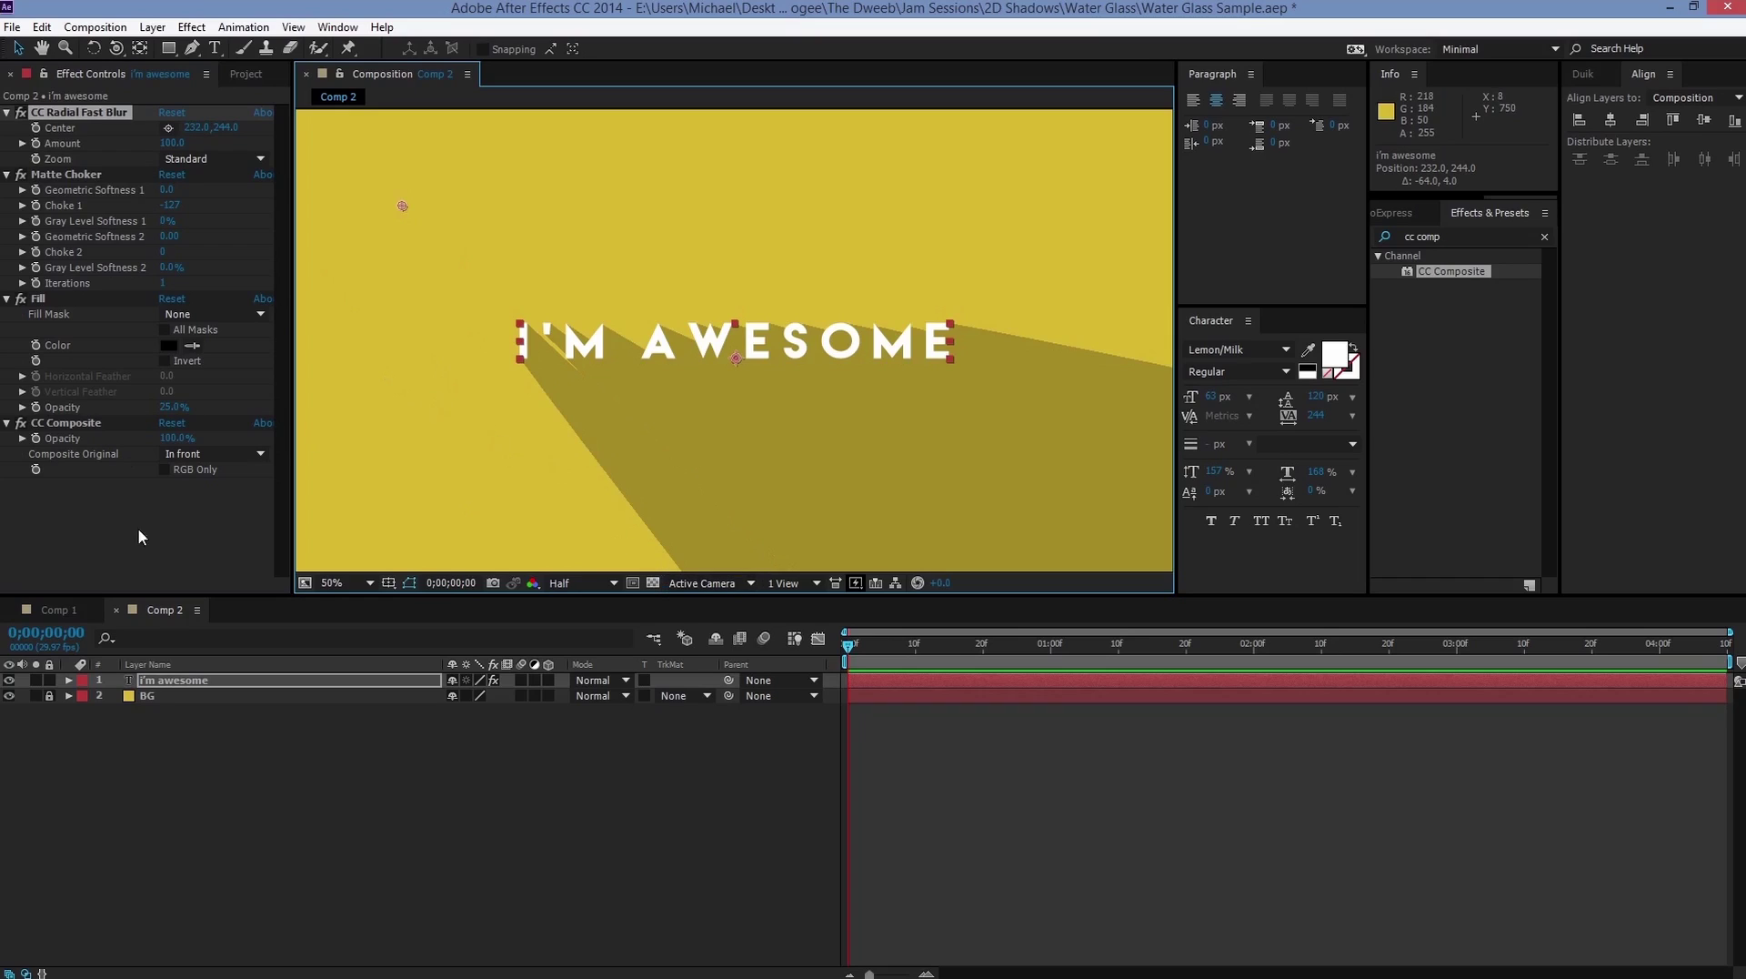
left_click(229, 680)
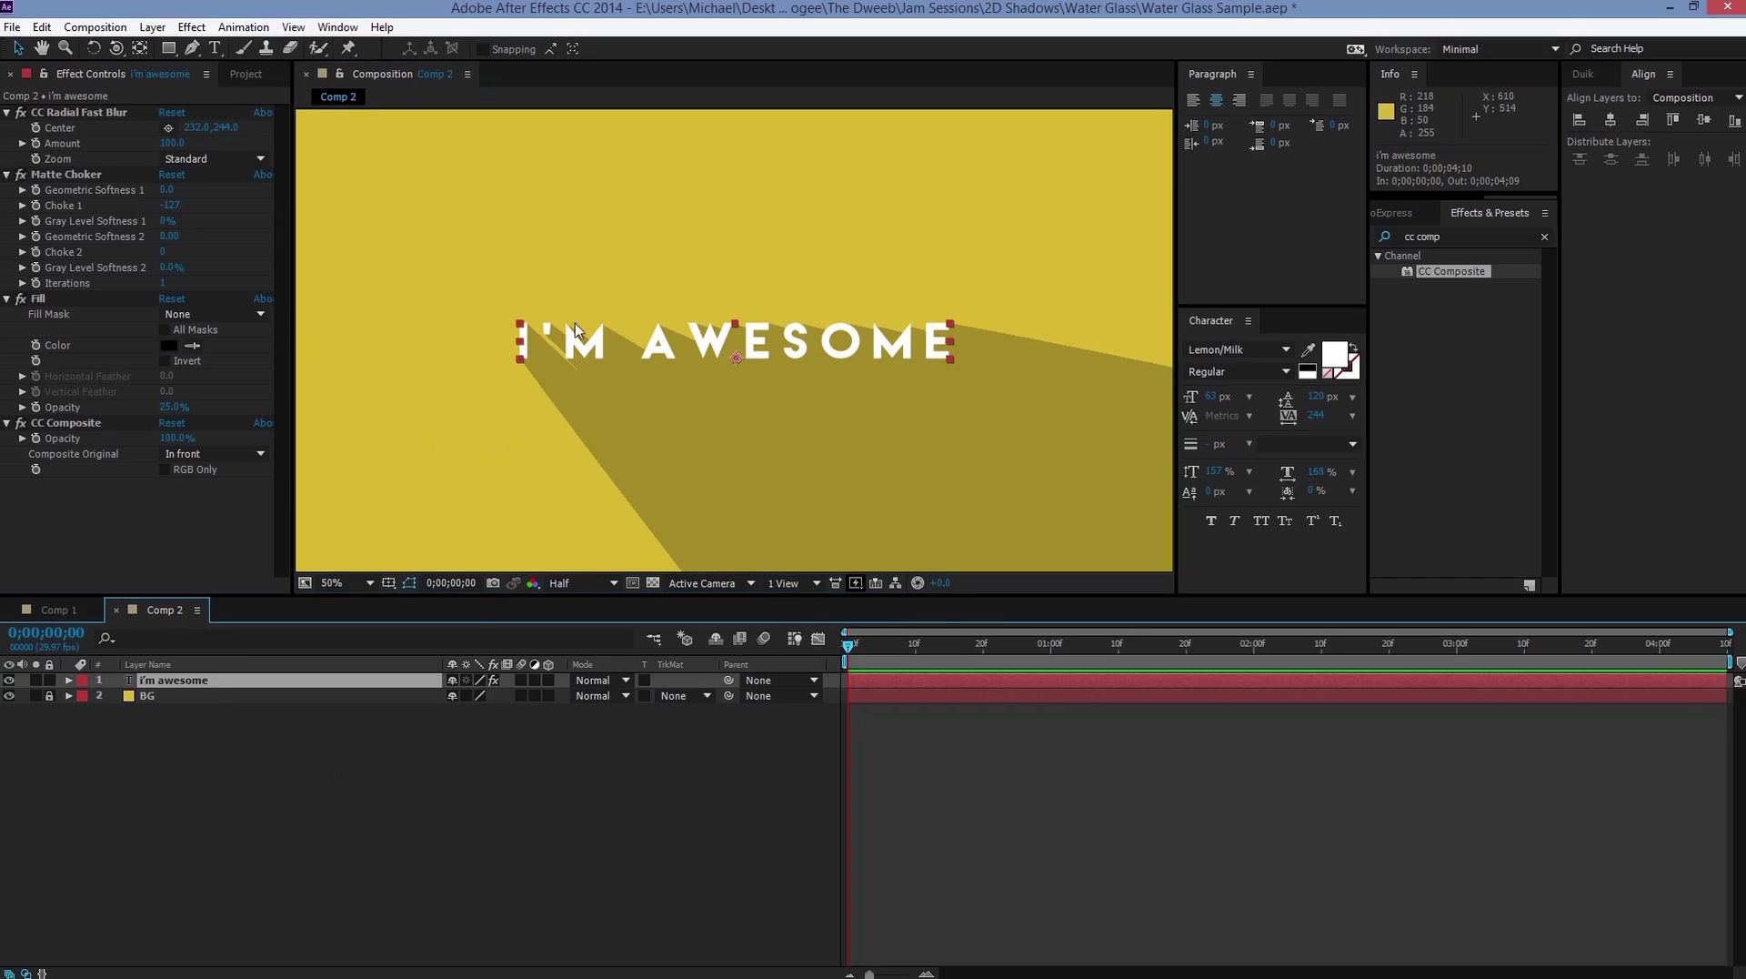
Step: Create a second text layer reading "bubblegum" below the "I'm awesome" text
left_click(504, 533)
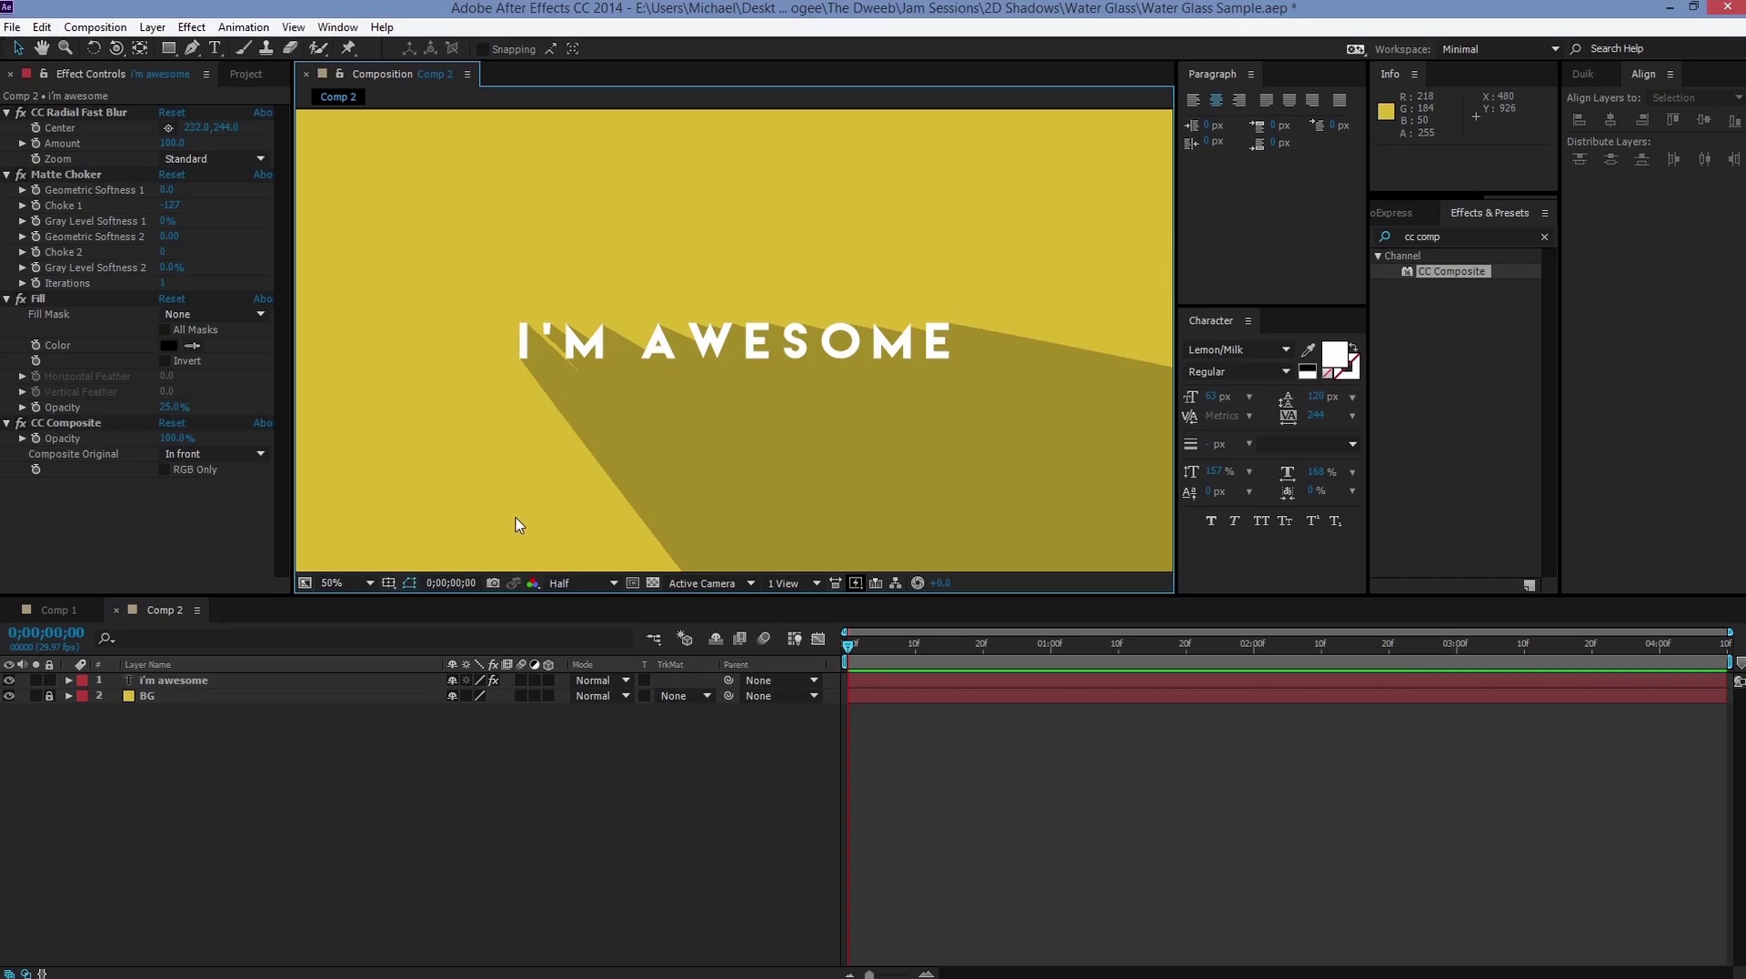
key("ctrl+t")
left_click(577, 482)
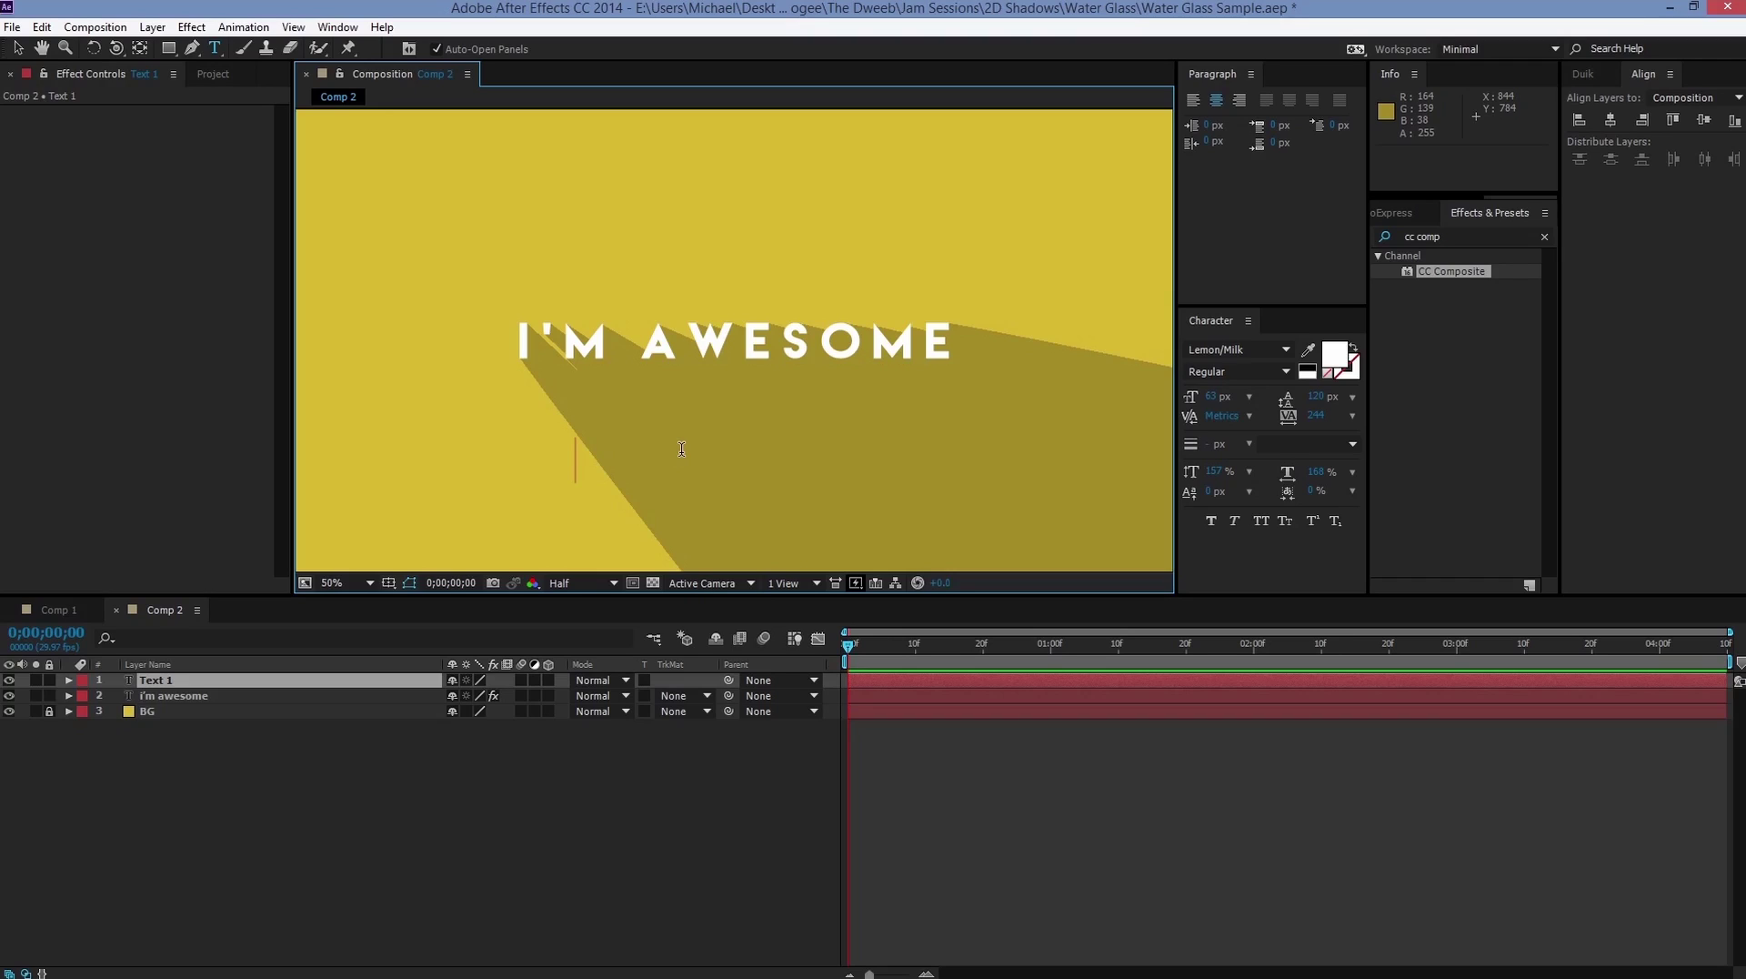
type("bu")
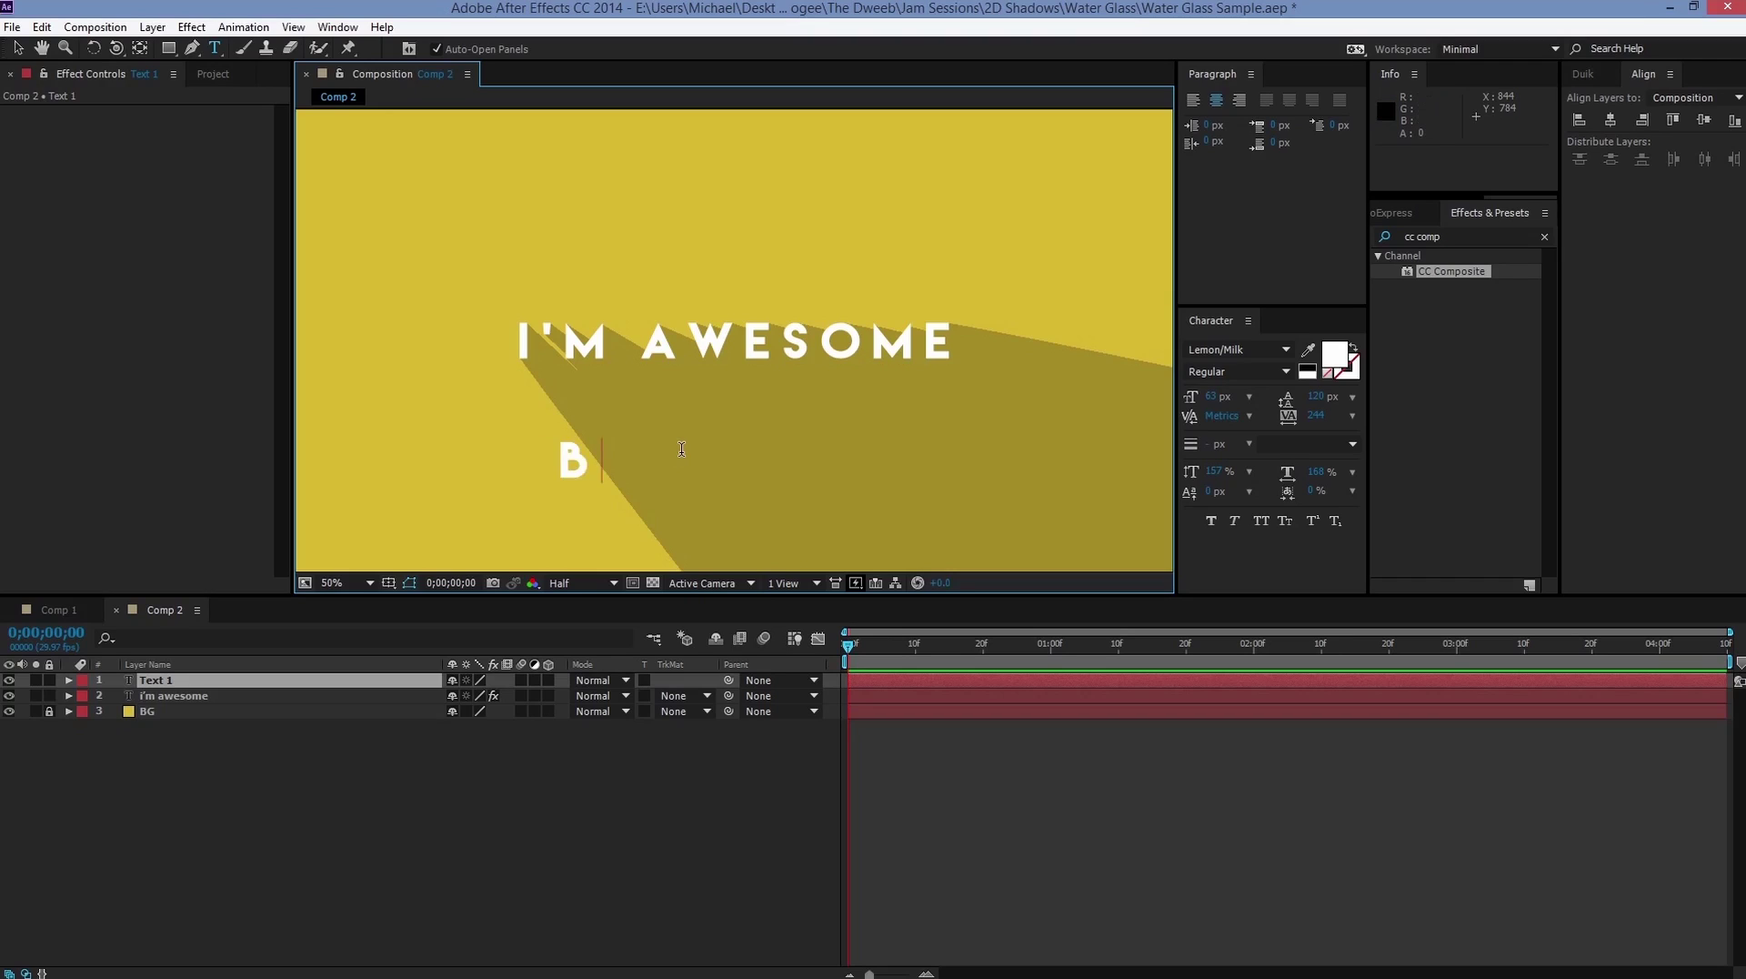
type("bblegume")
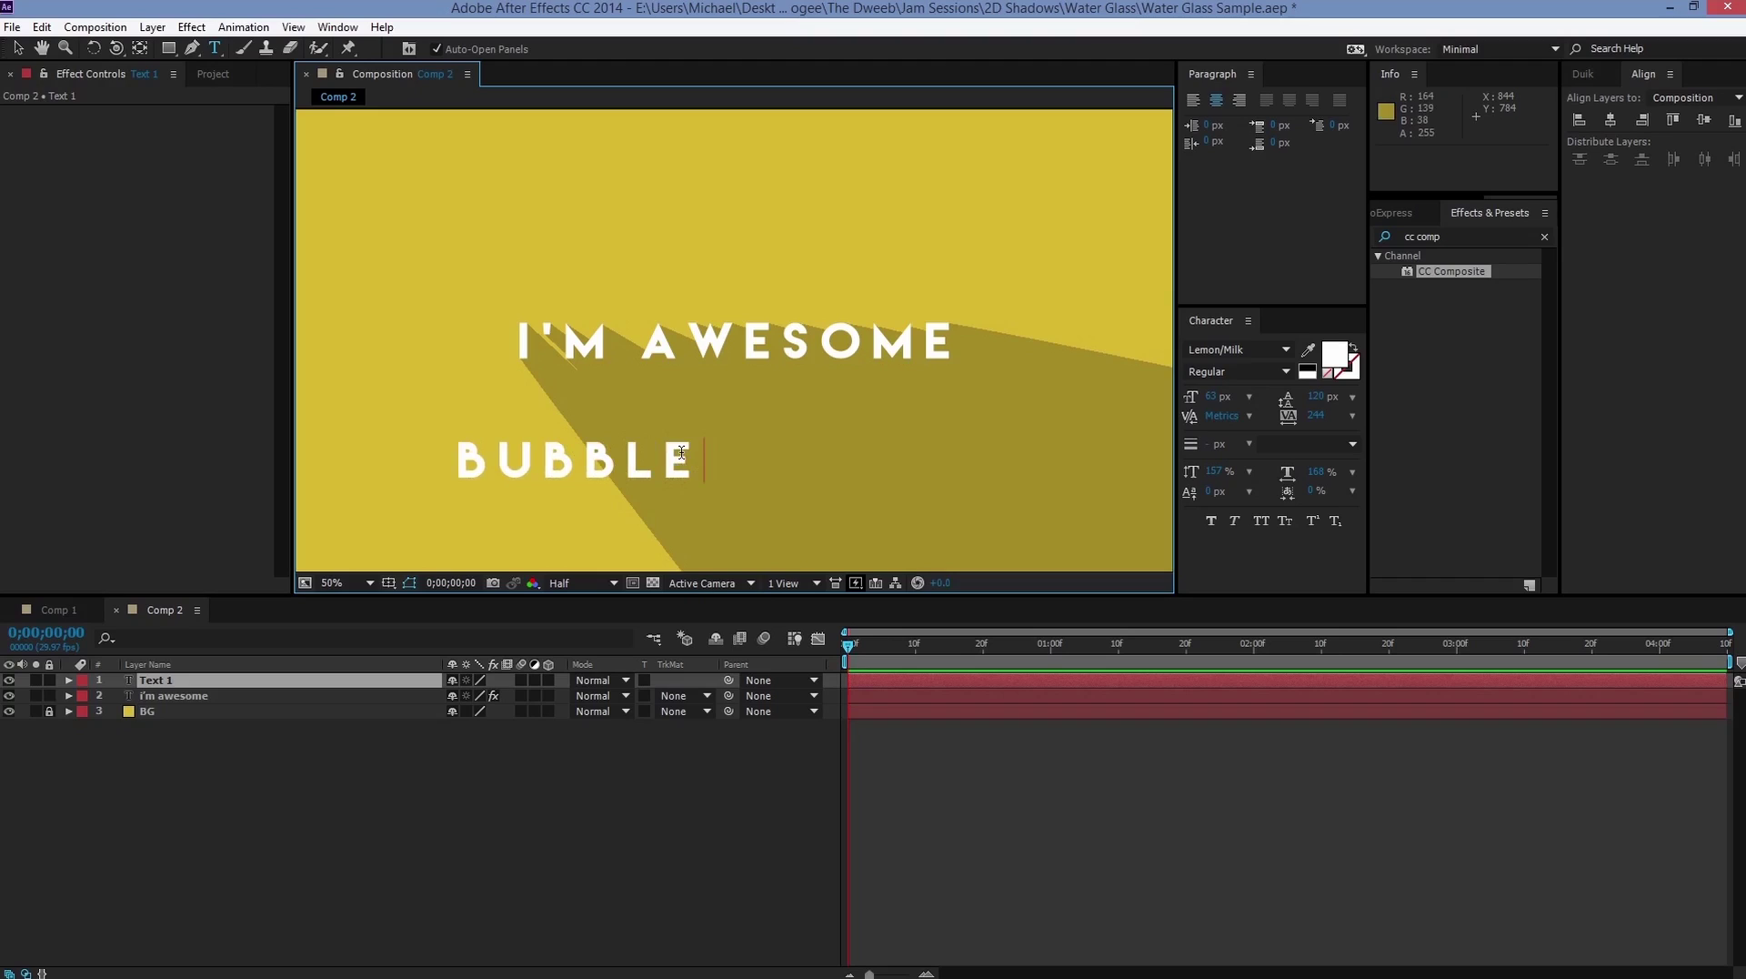
key("Home")
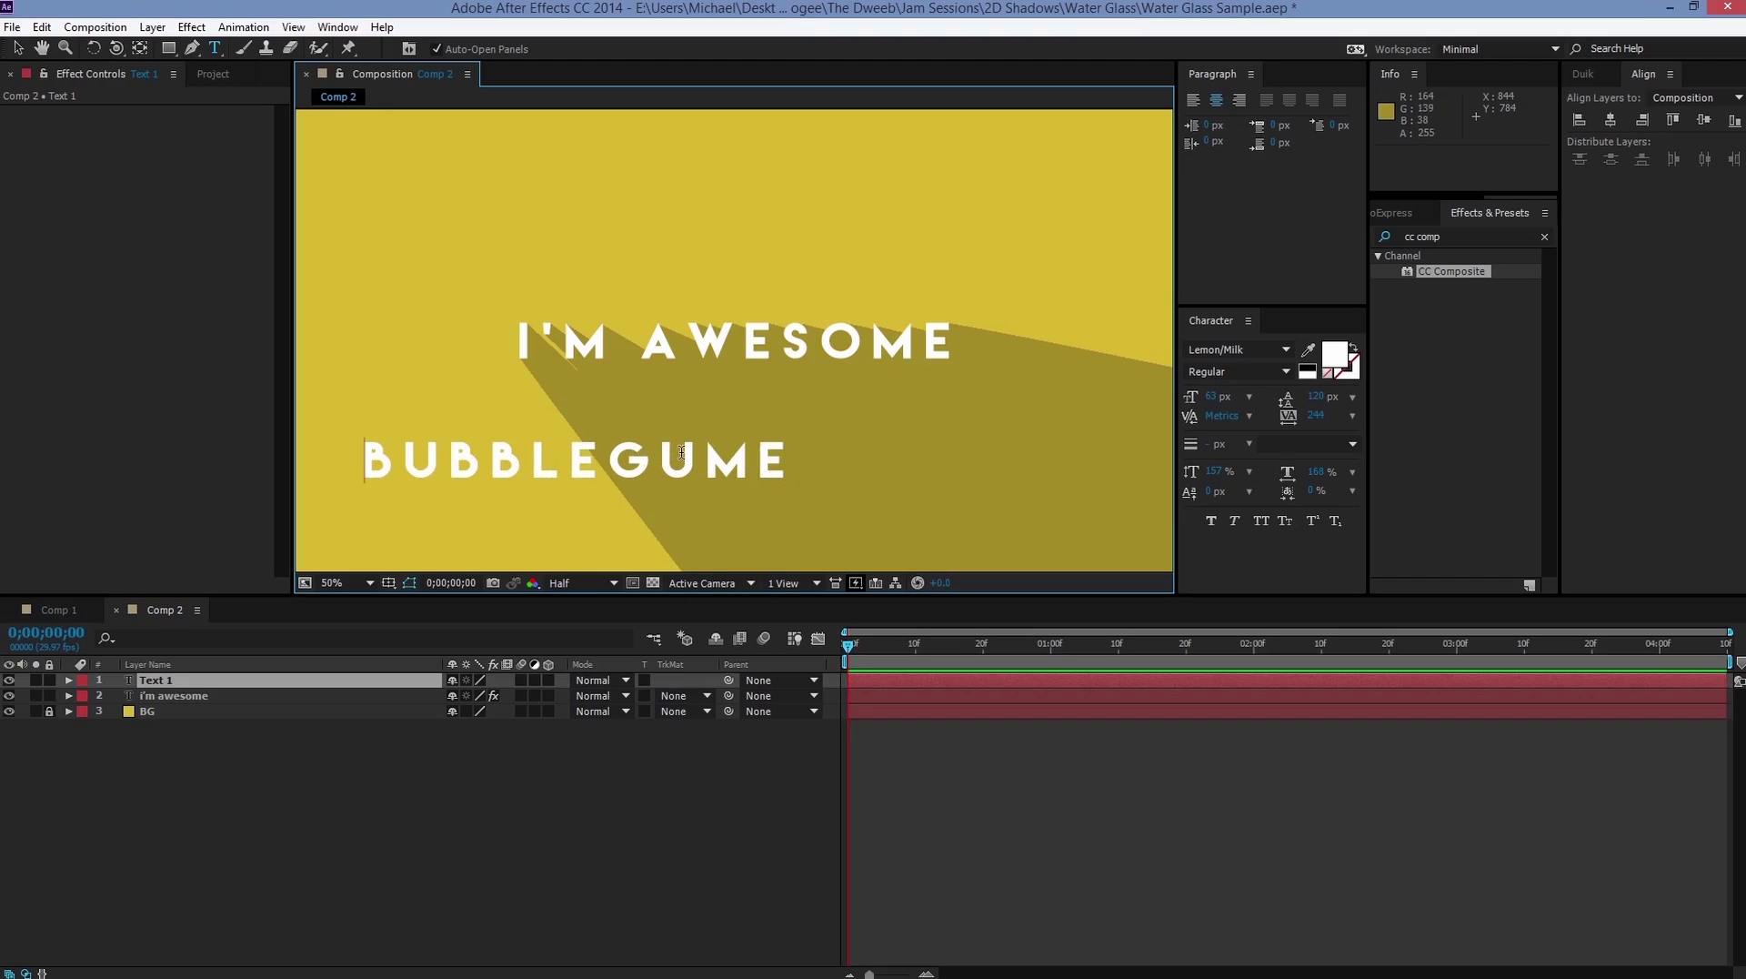
key("Right")
key("Right")
key("Right")
key("Right")
key("Right")
key("Right")
key("Right")
key("Right")
key("Right")
key("Right")
key("BackSpace")
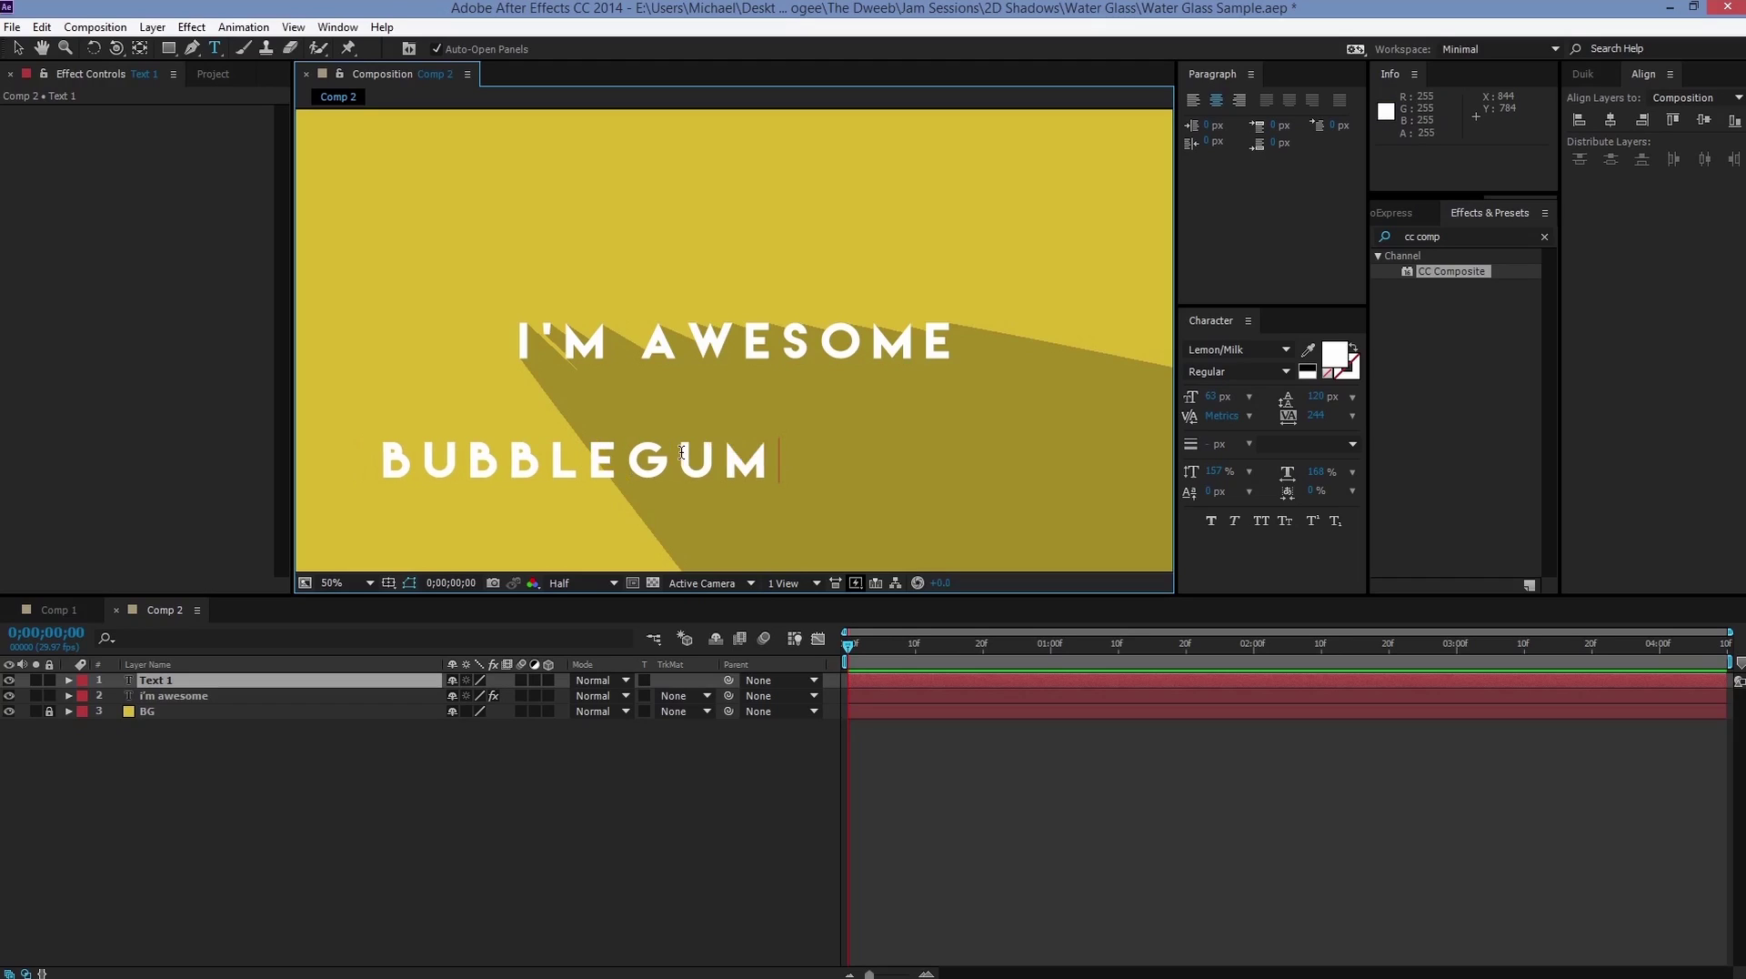
key("KP_Enter")
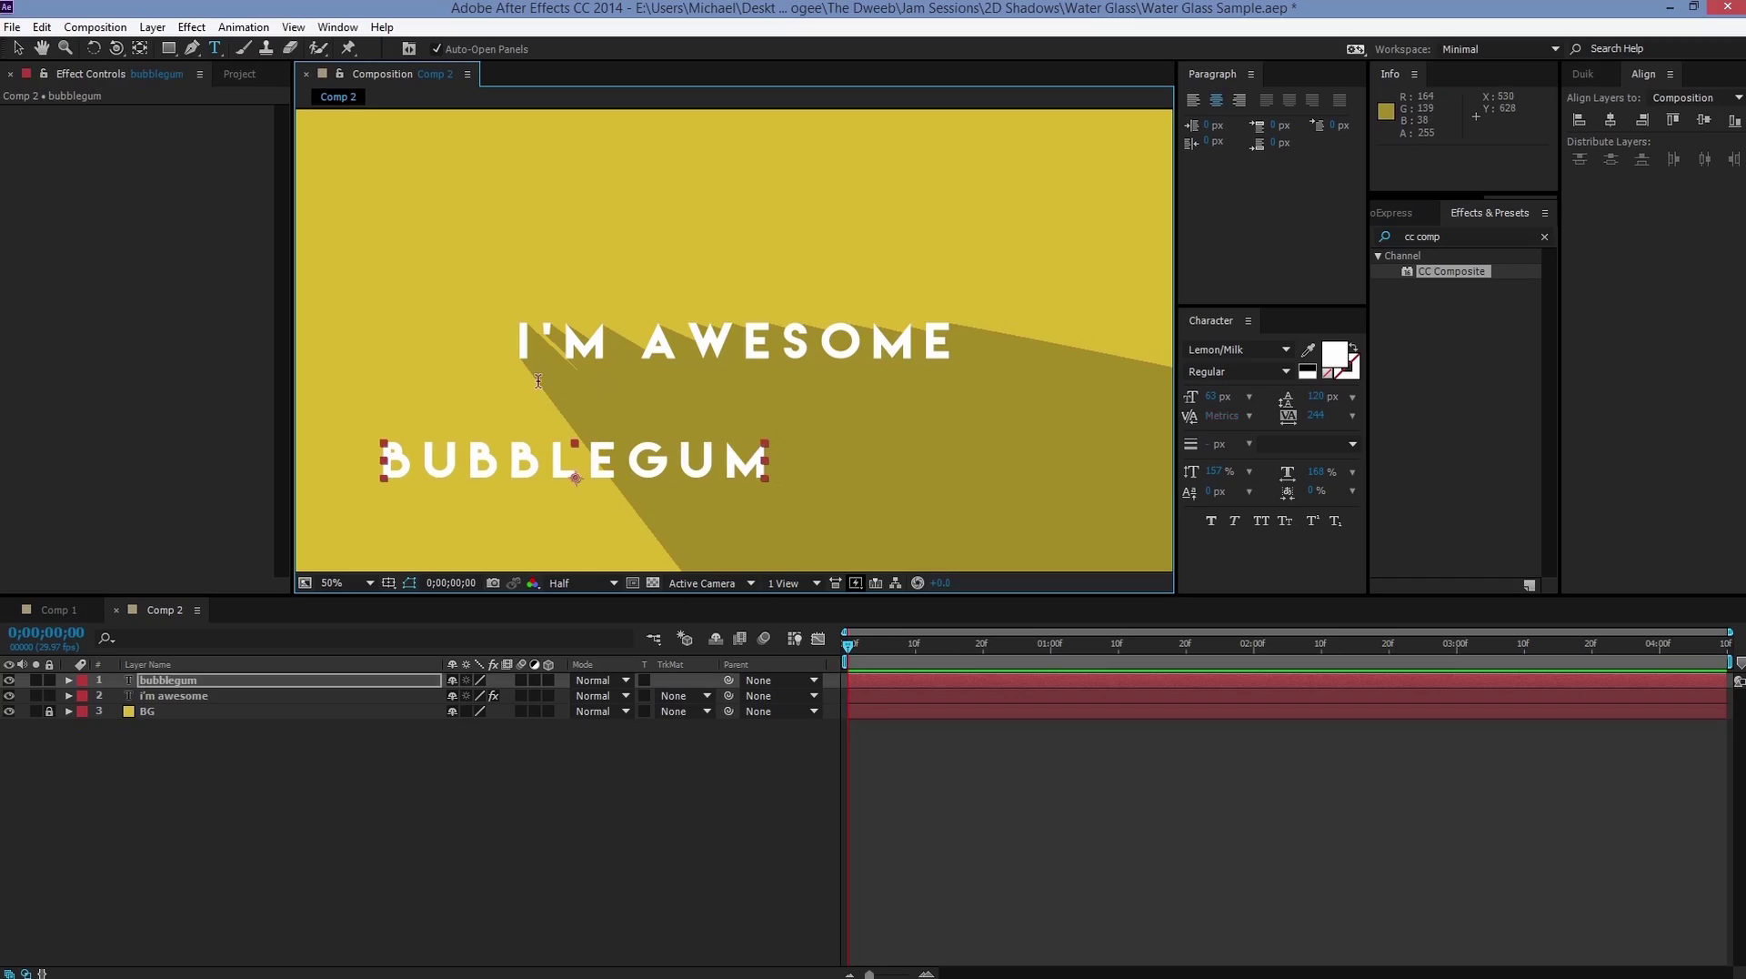
Step: Center the bubblegum text horizontally in the composition
key("v")
left_click(1616, 127)
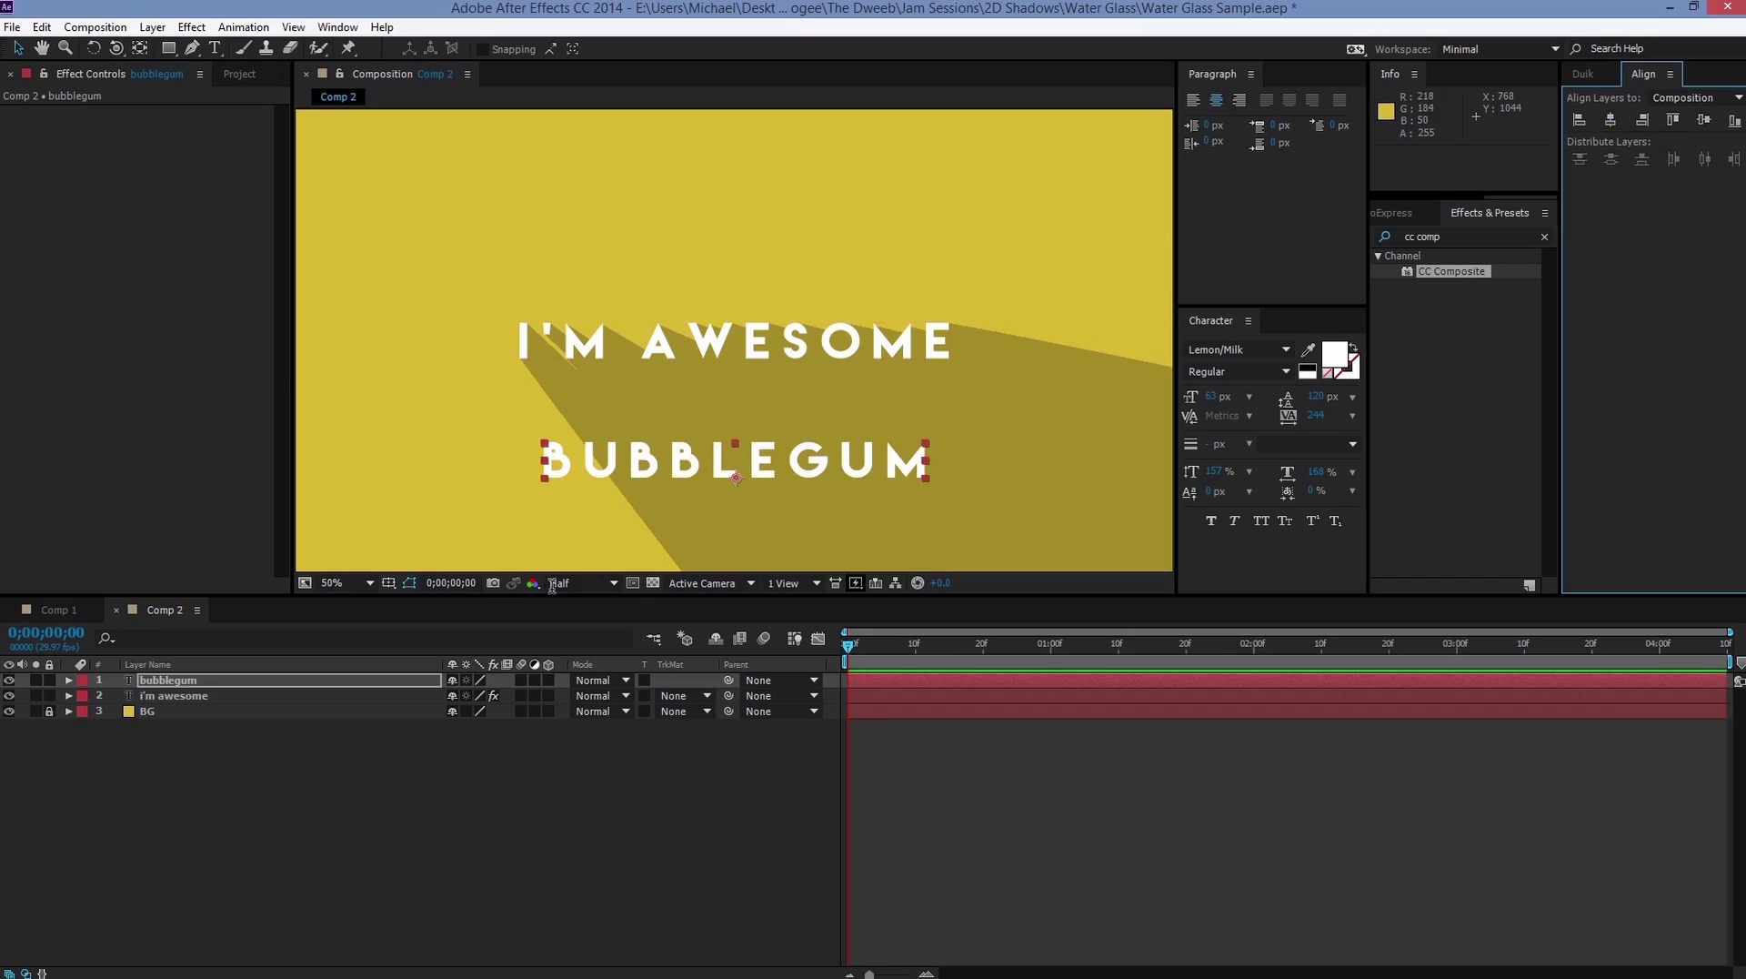
left_click(213, 680)
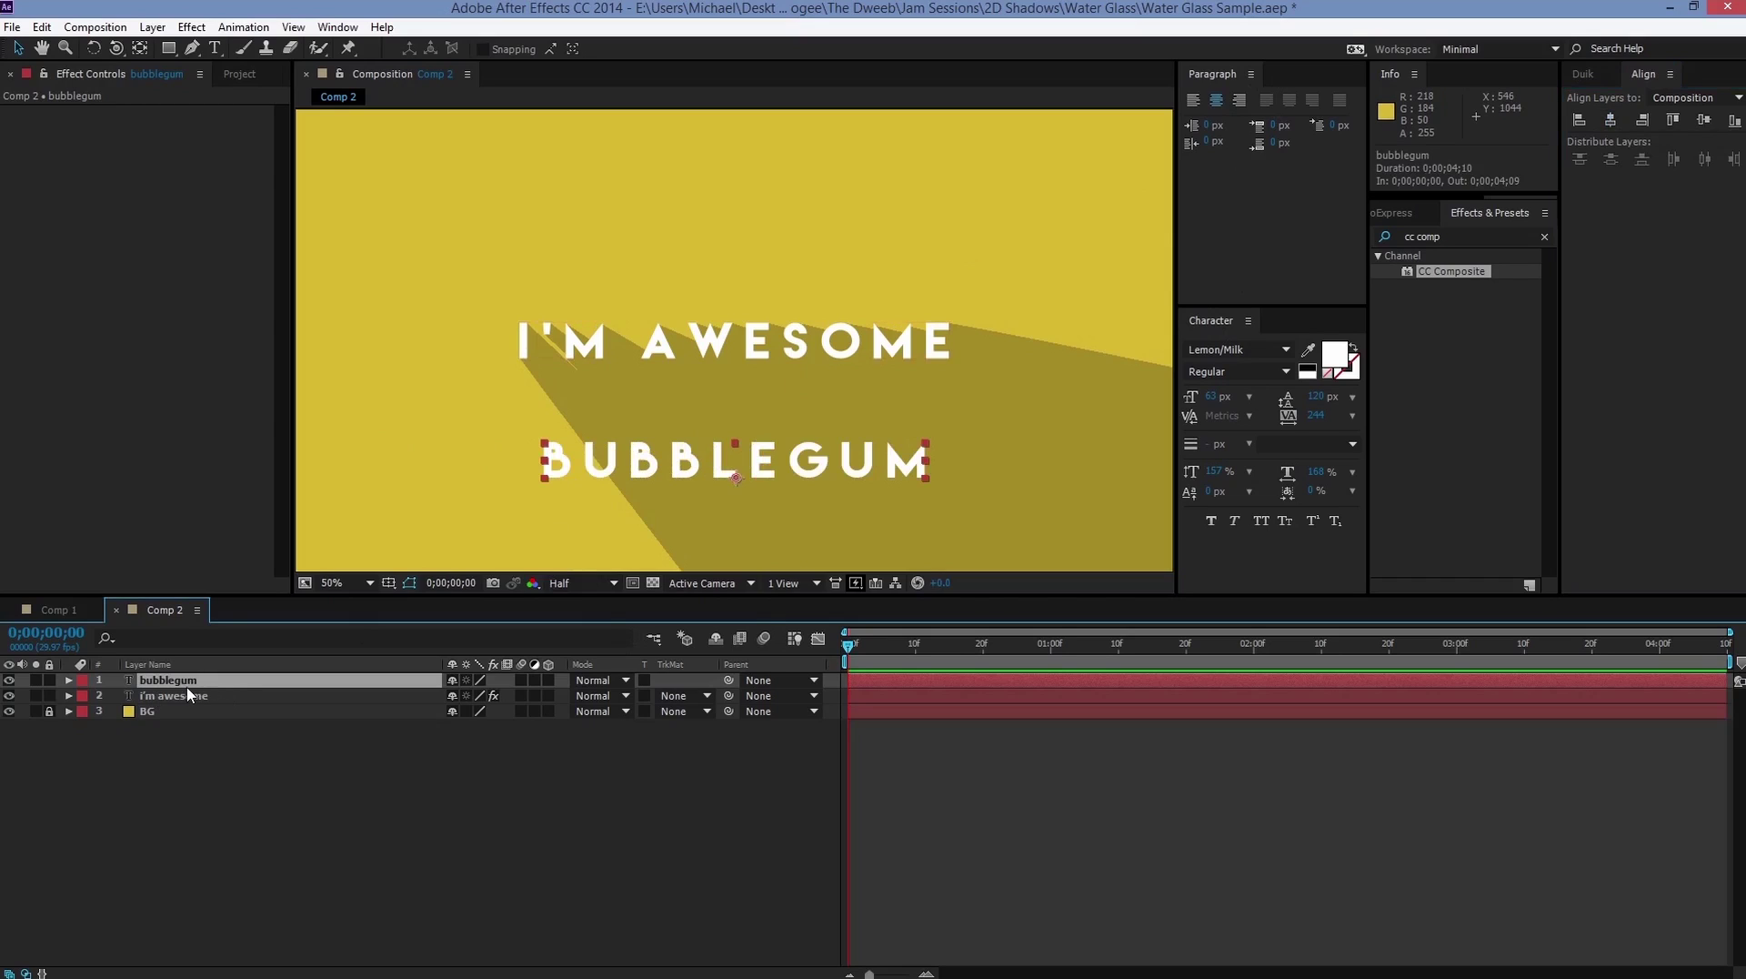
Step: Copy all four effects, CC Radial Fast Blur through CC Composite, from the "i'm awesome" layer to the bubblegum layer
left_click(189, 696)
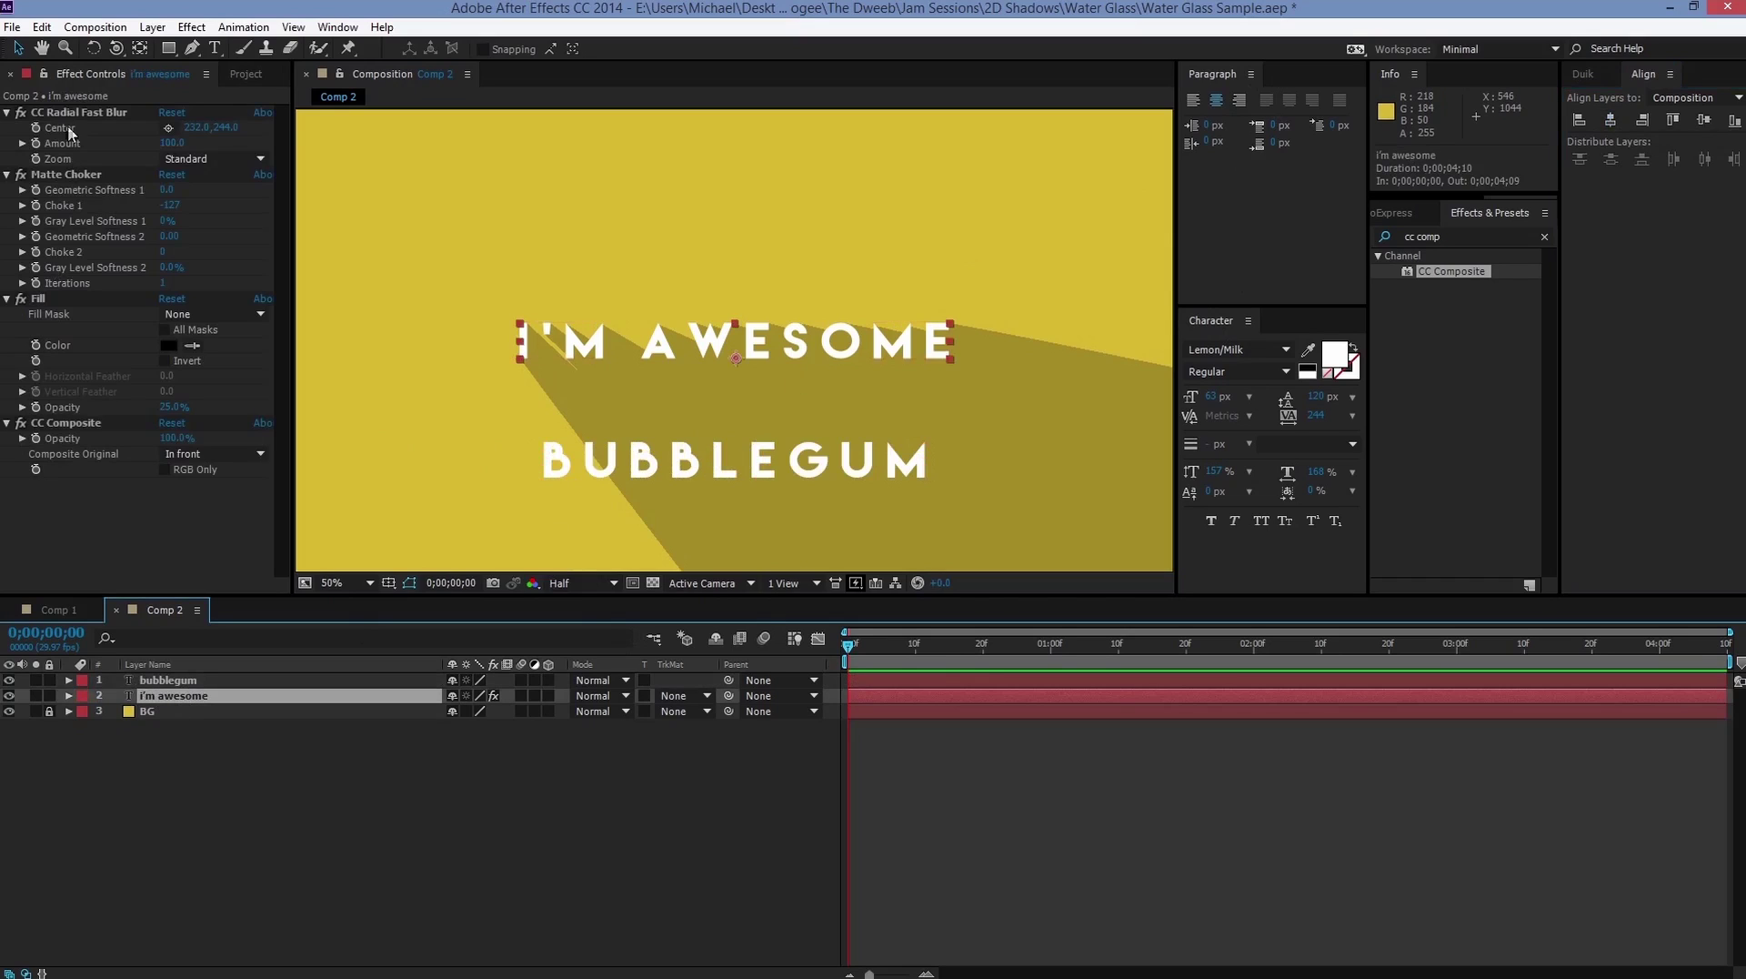
left_click(66, 112)
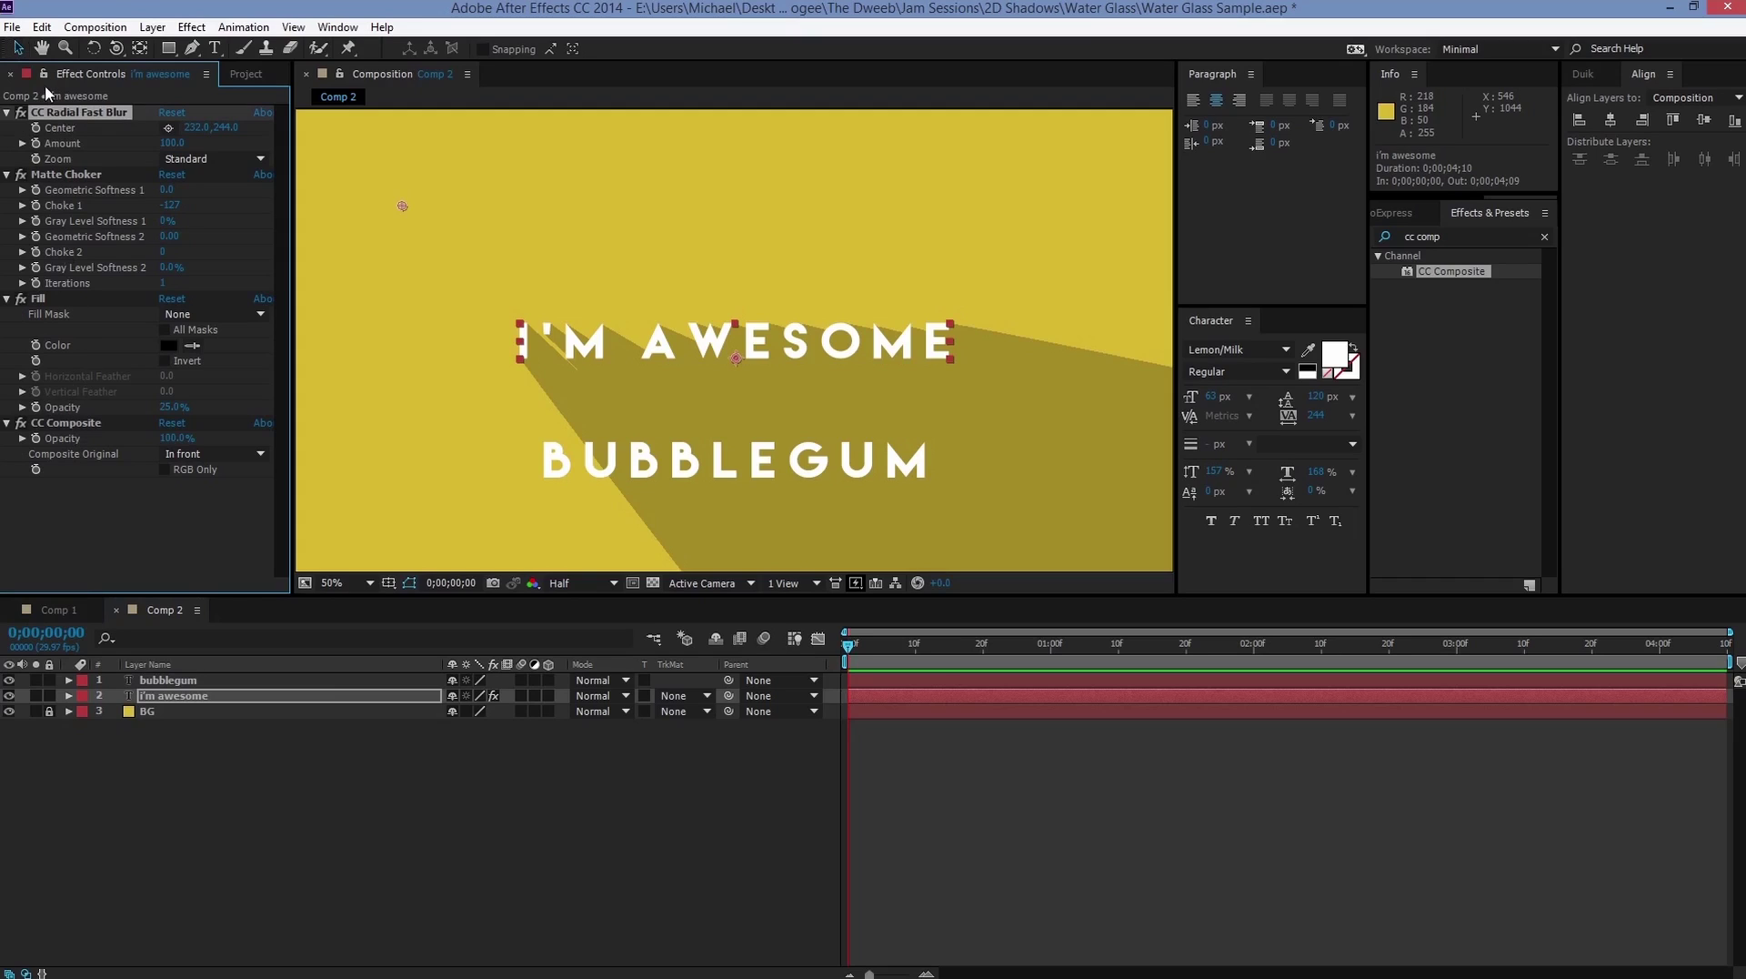
left_click(75, 425, "shift")
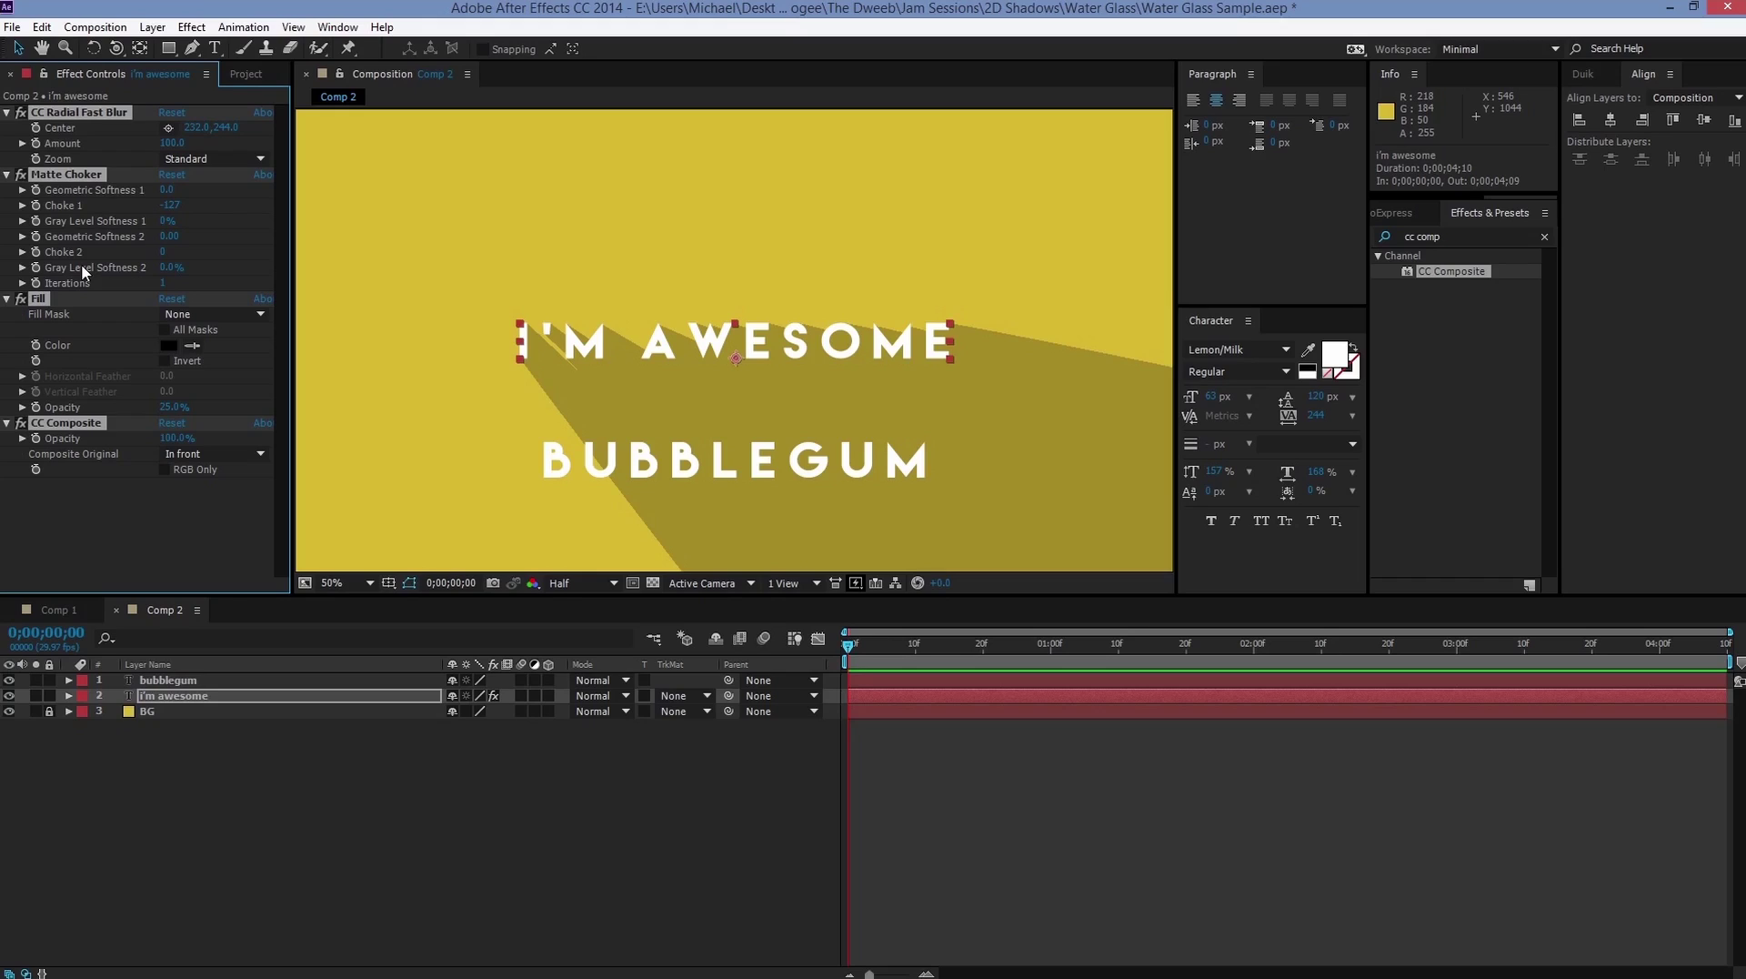
left_click_drag(105, 427, 172, 684)
left_click(81, 169)
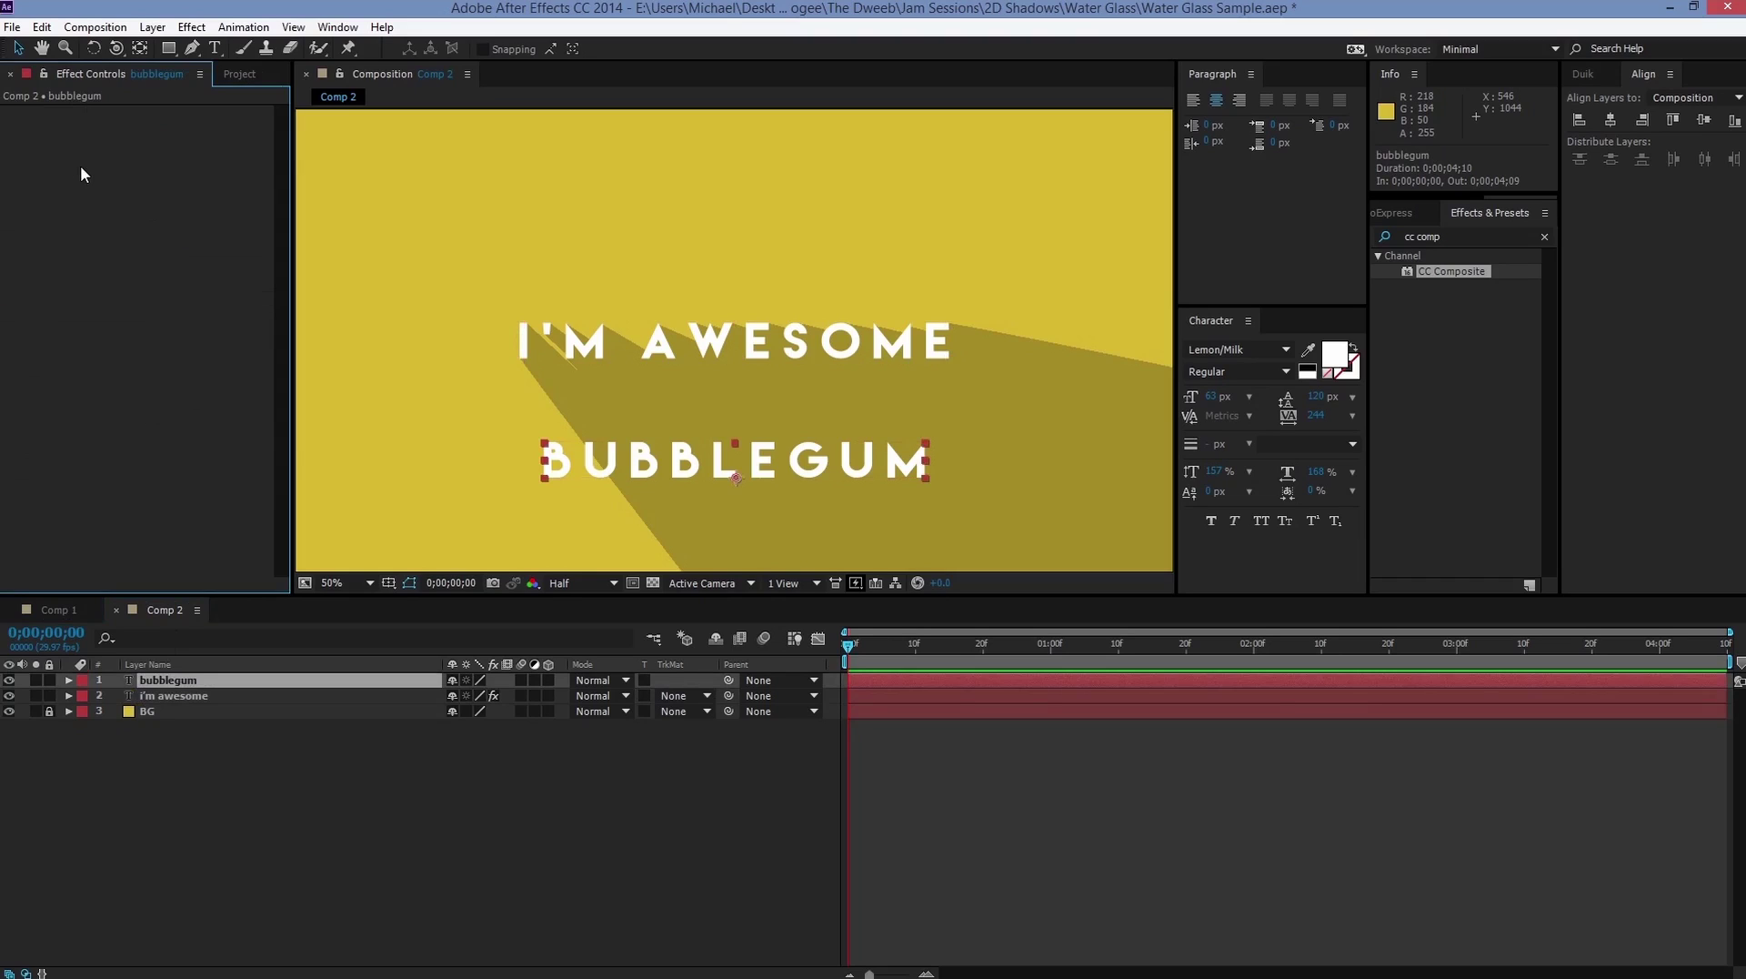
key("ctrl+v")
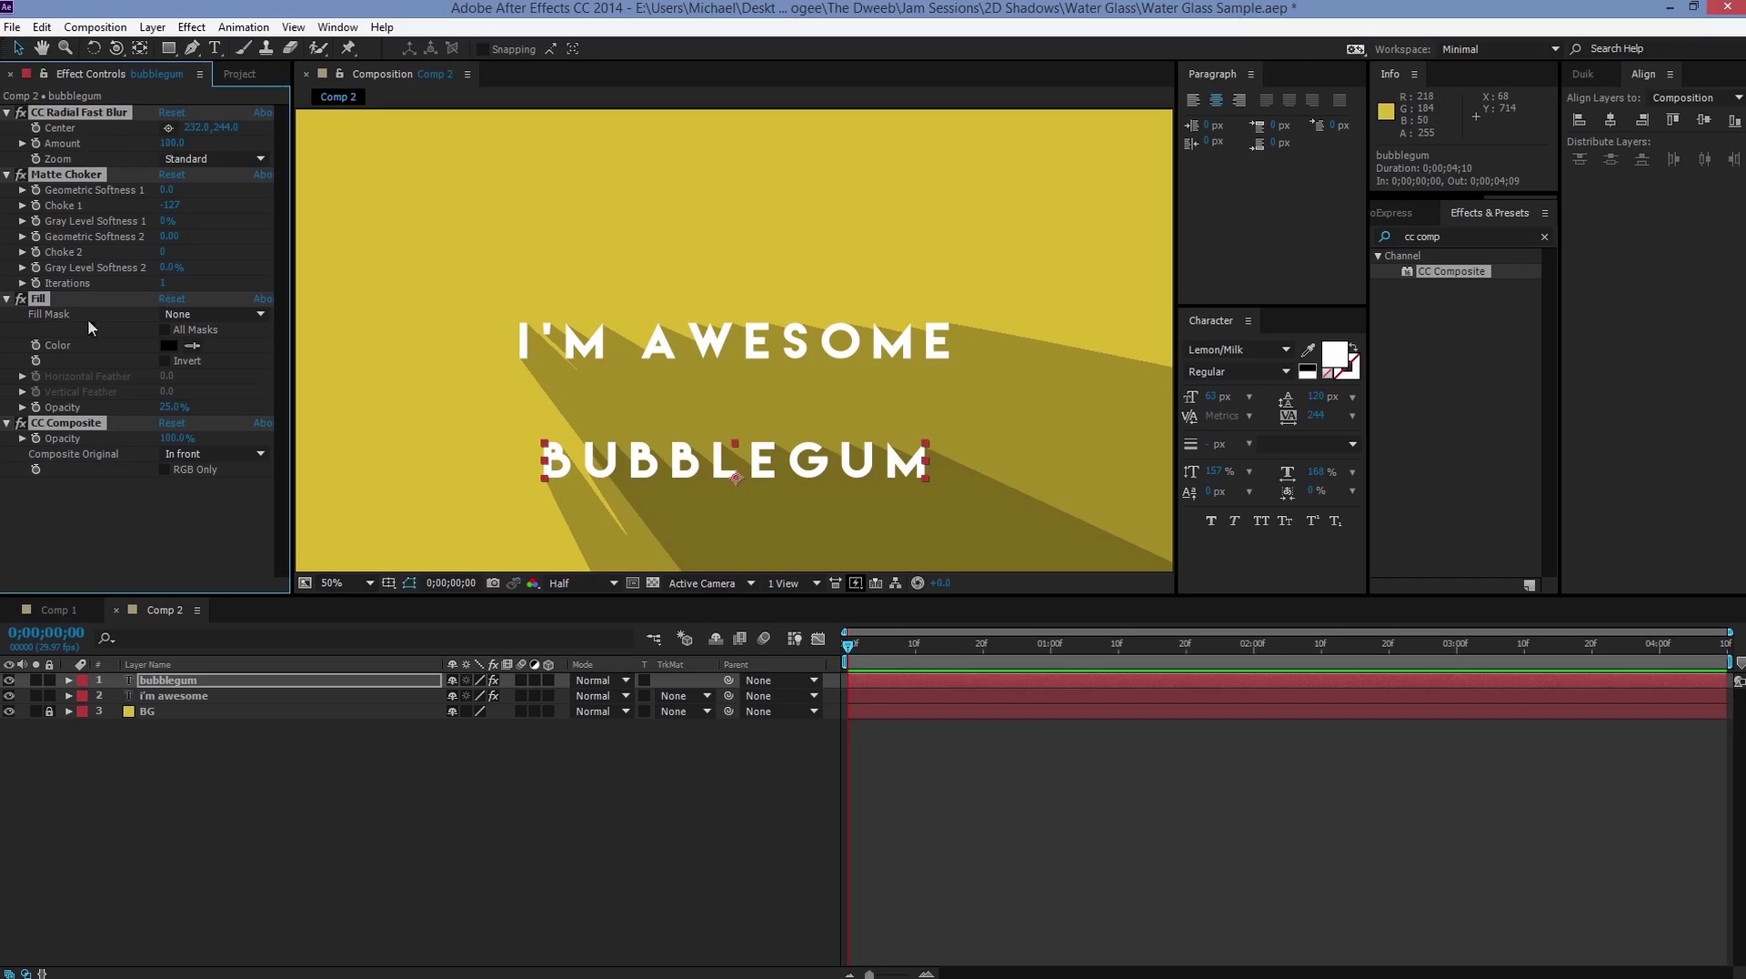
Step: Link the bubblegum layer's CC Radial Fast Blur Center to the "i'm awesome" layer's Center with a pick-whipped expression
left_click(79, 696)
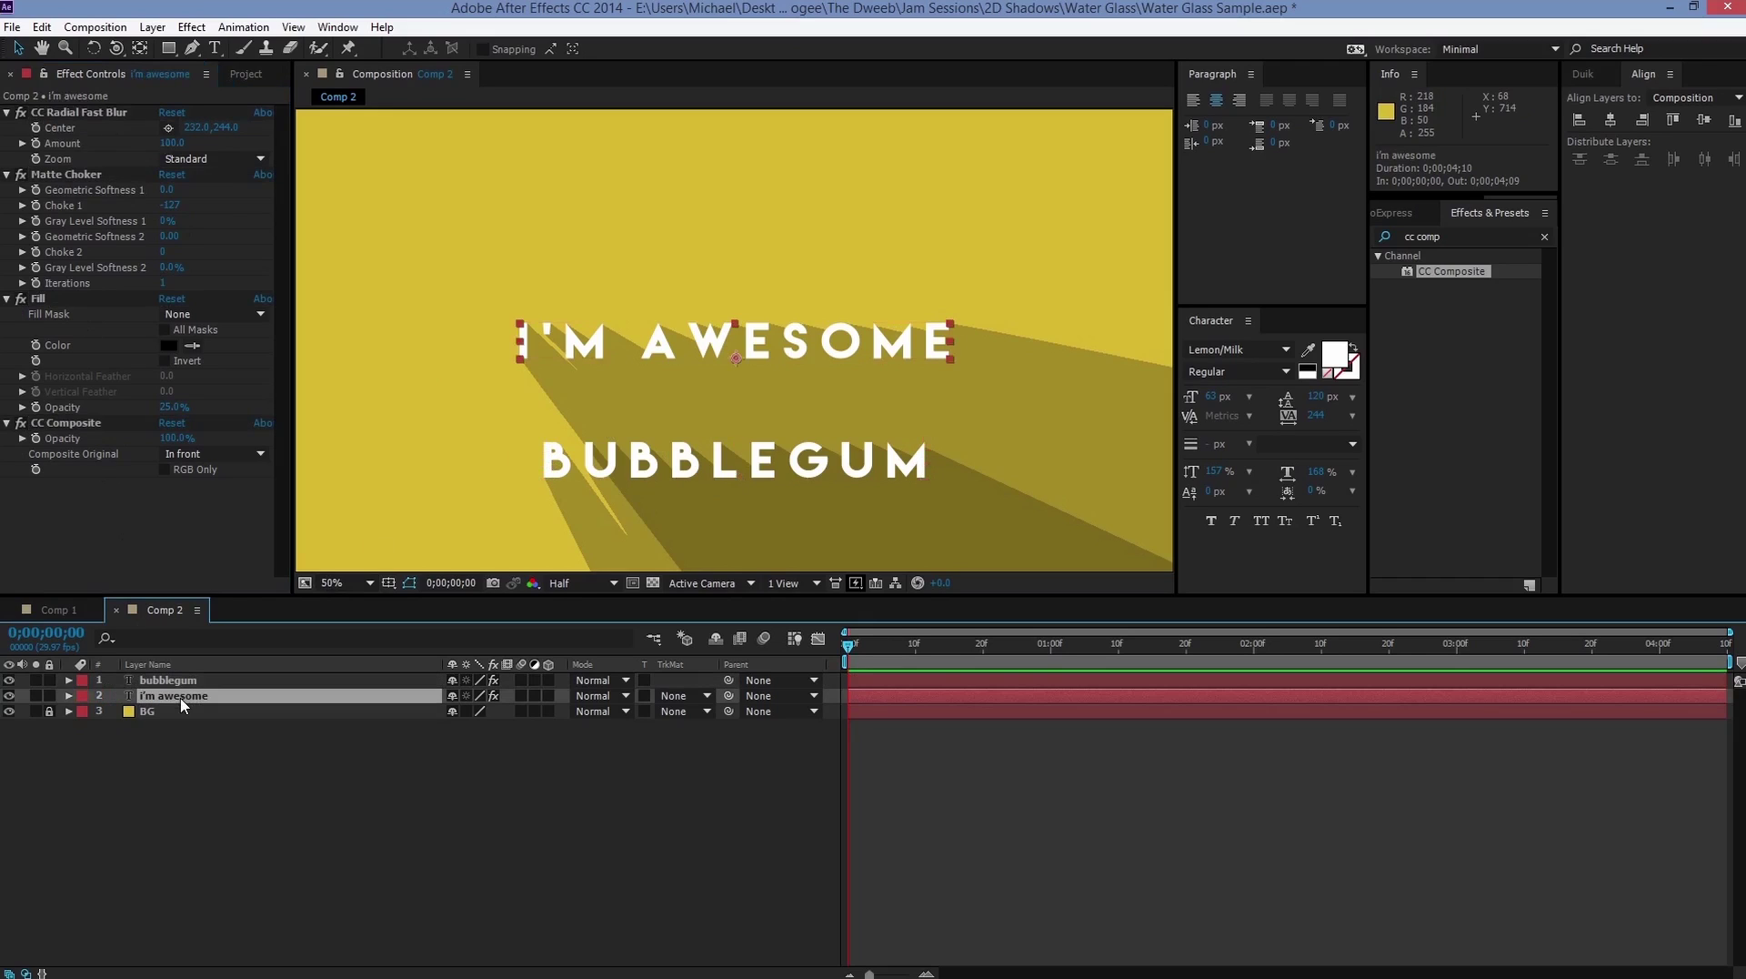
left_click(69, 695)
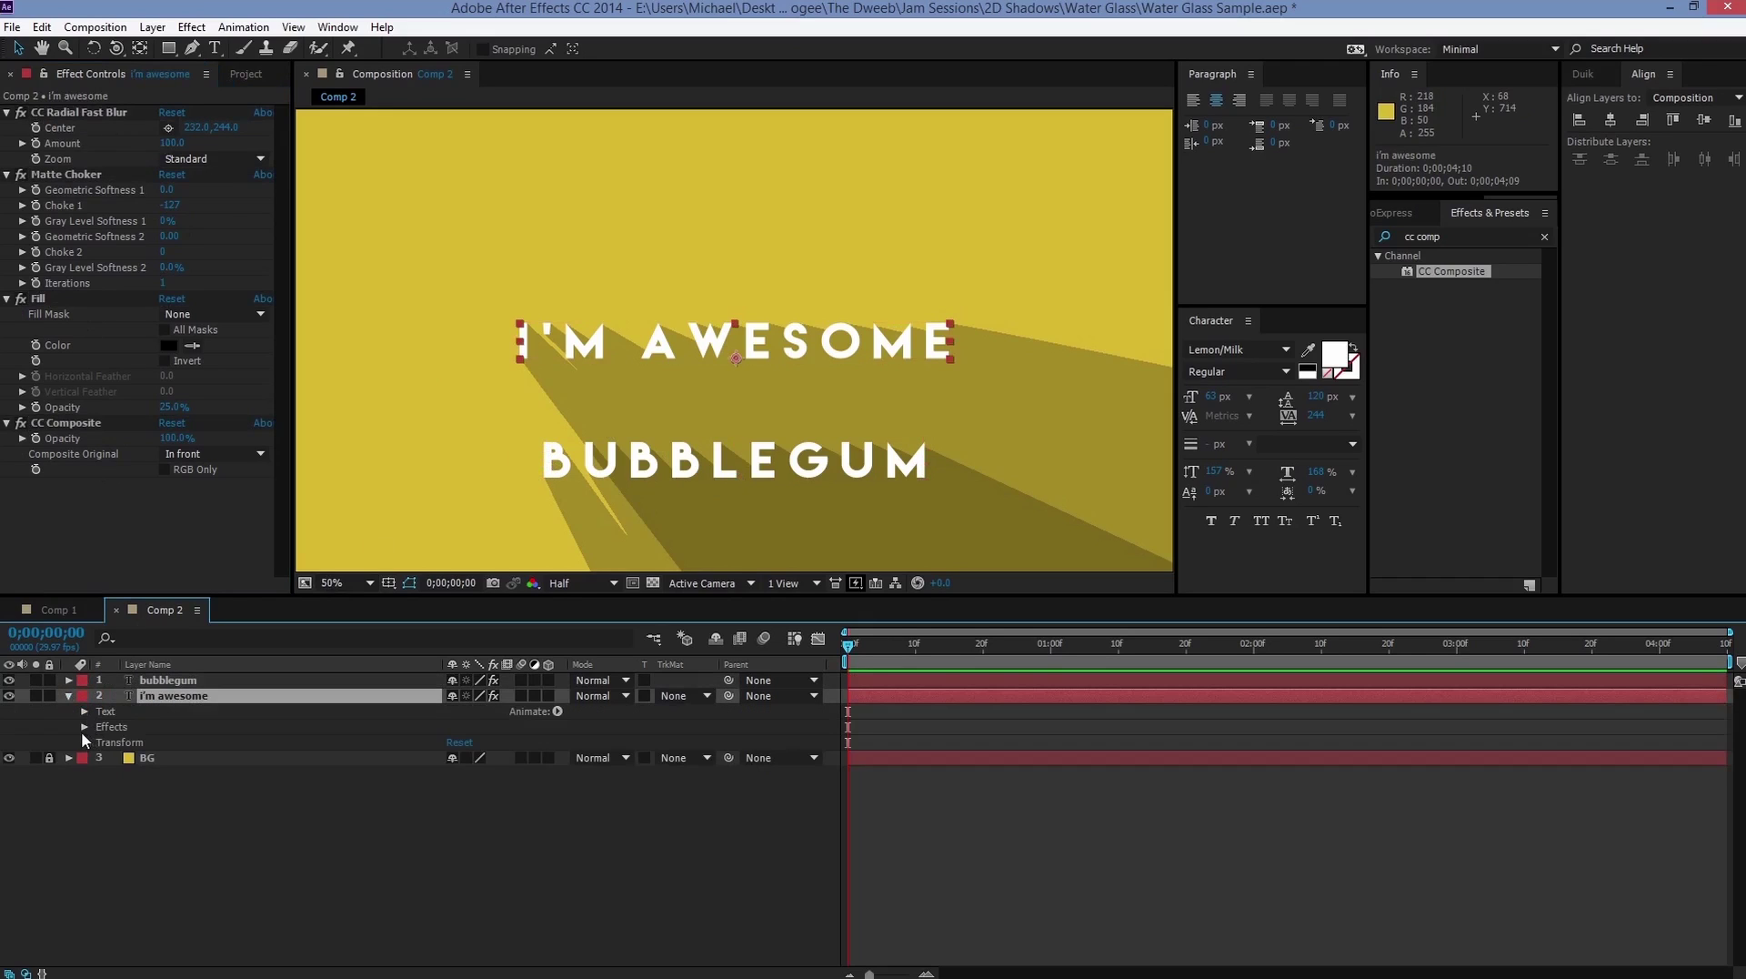
left_click(83, 727)
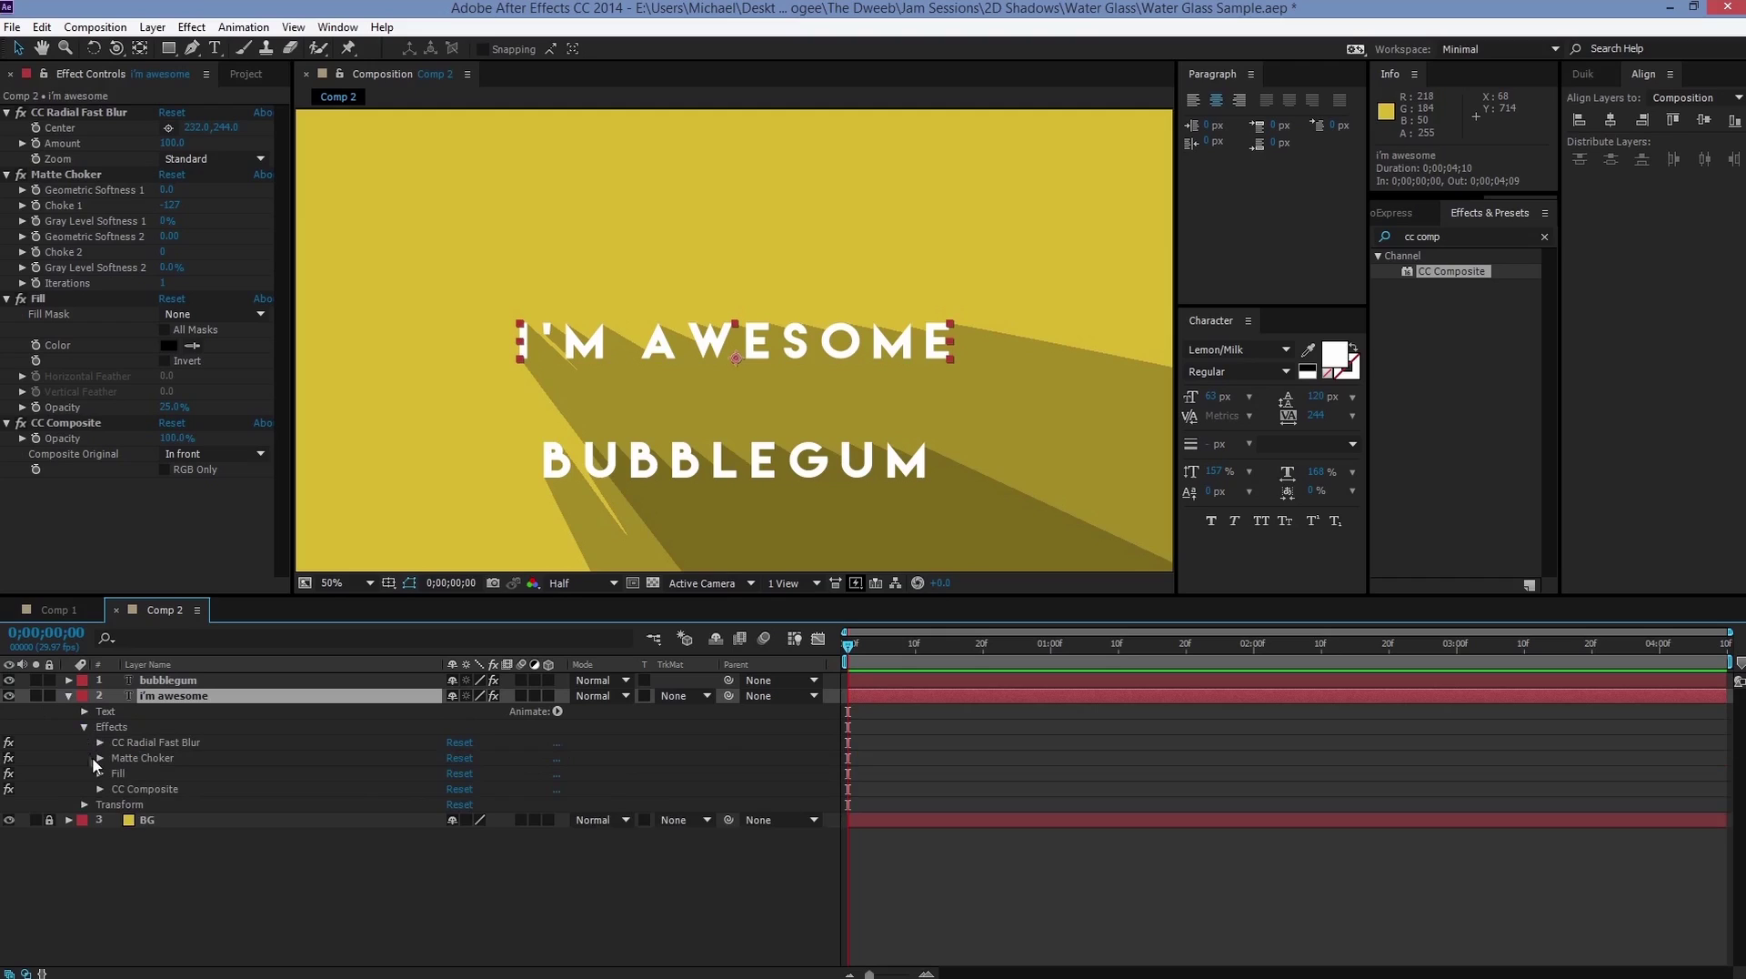
left_click(100, 743)
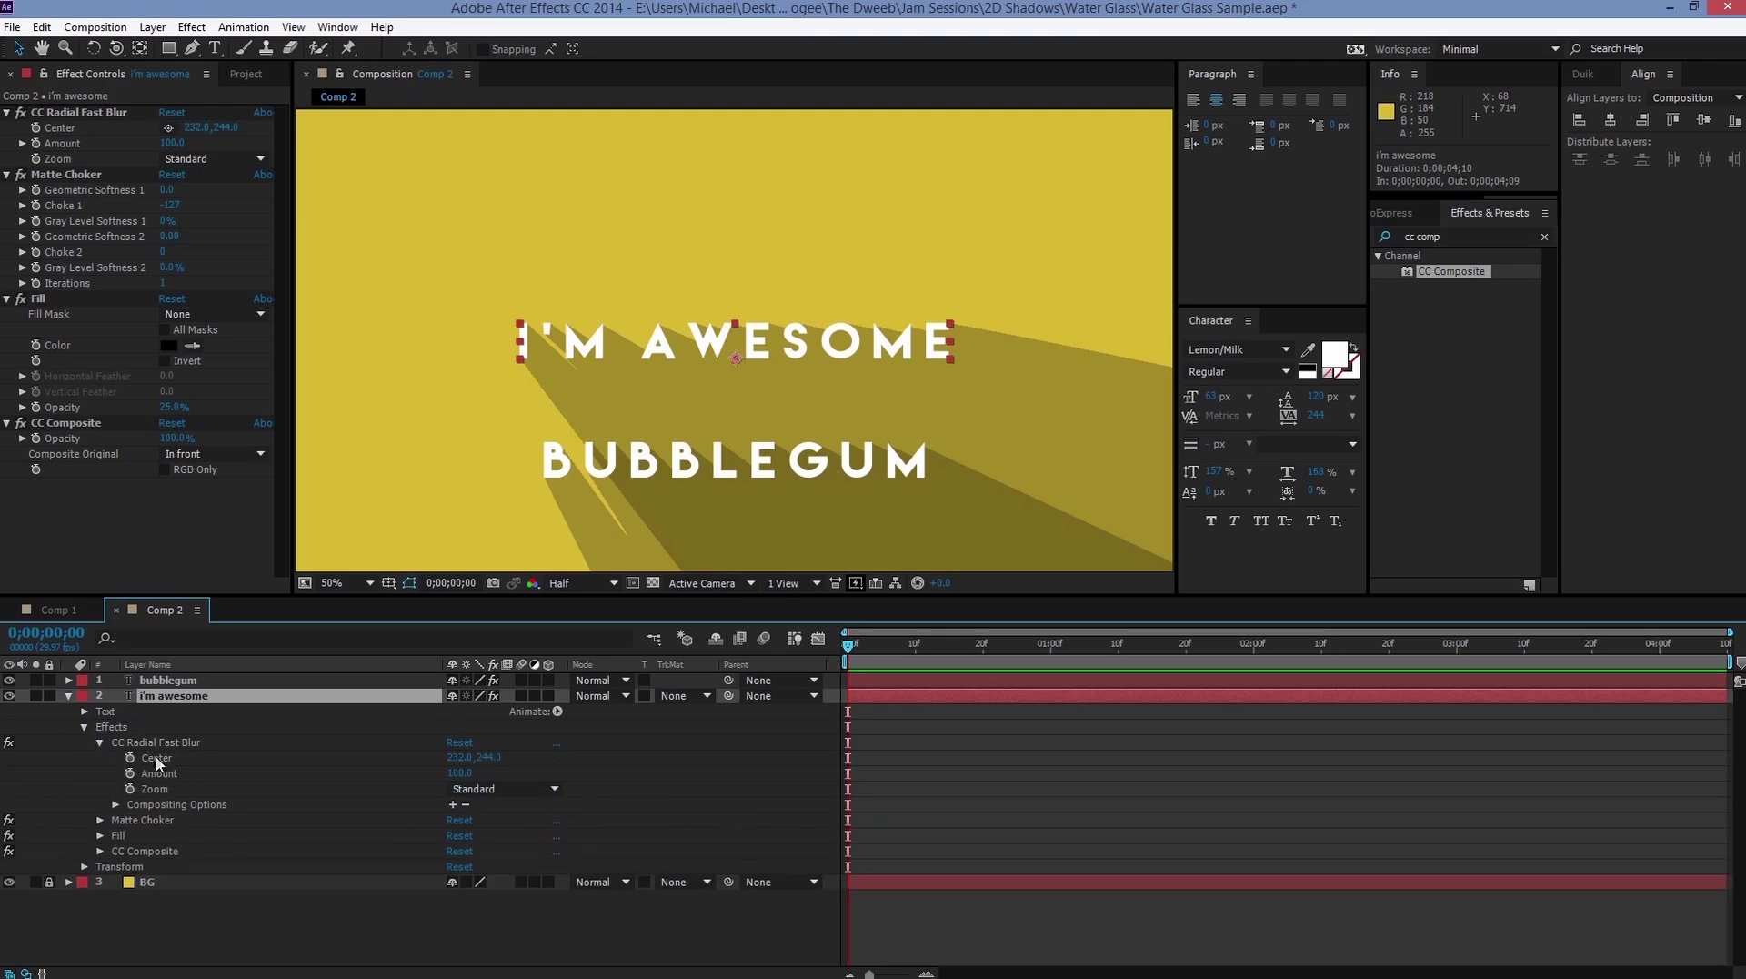
left_click(68, 681)
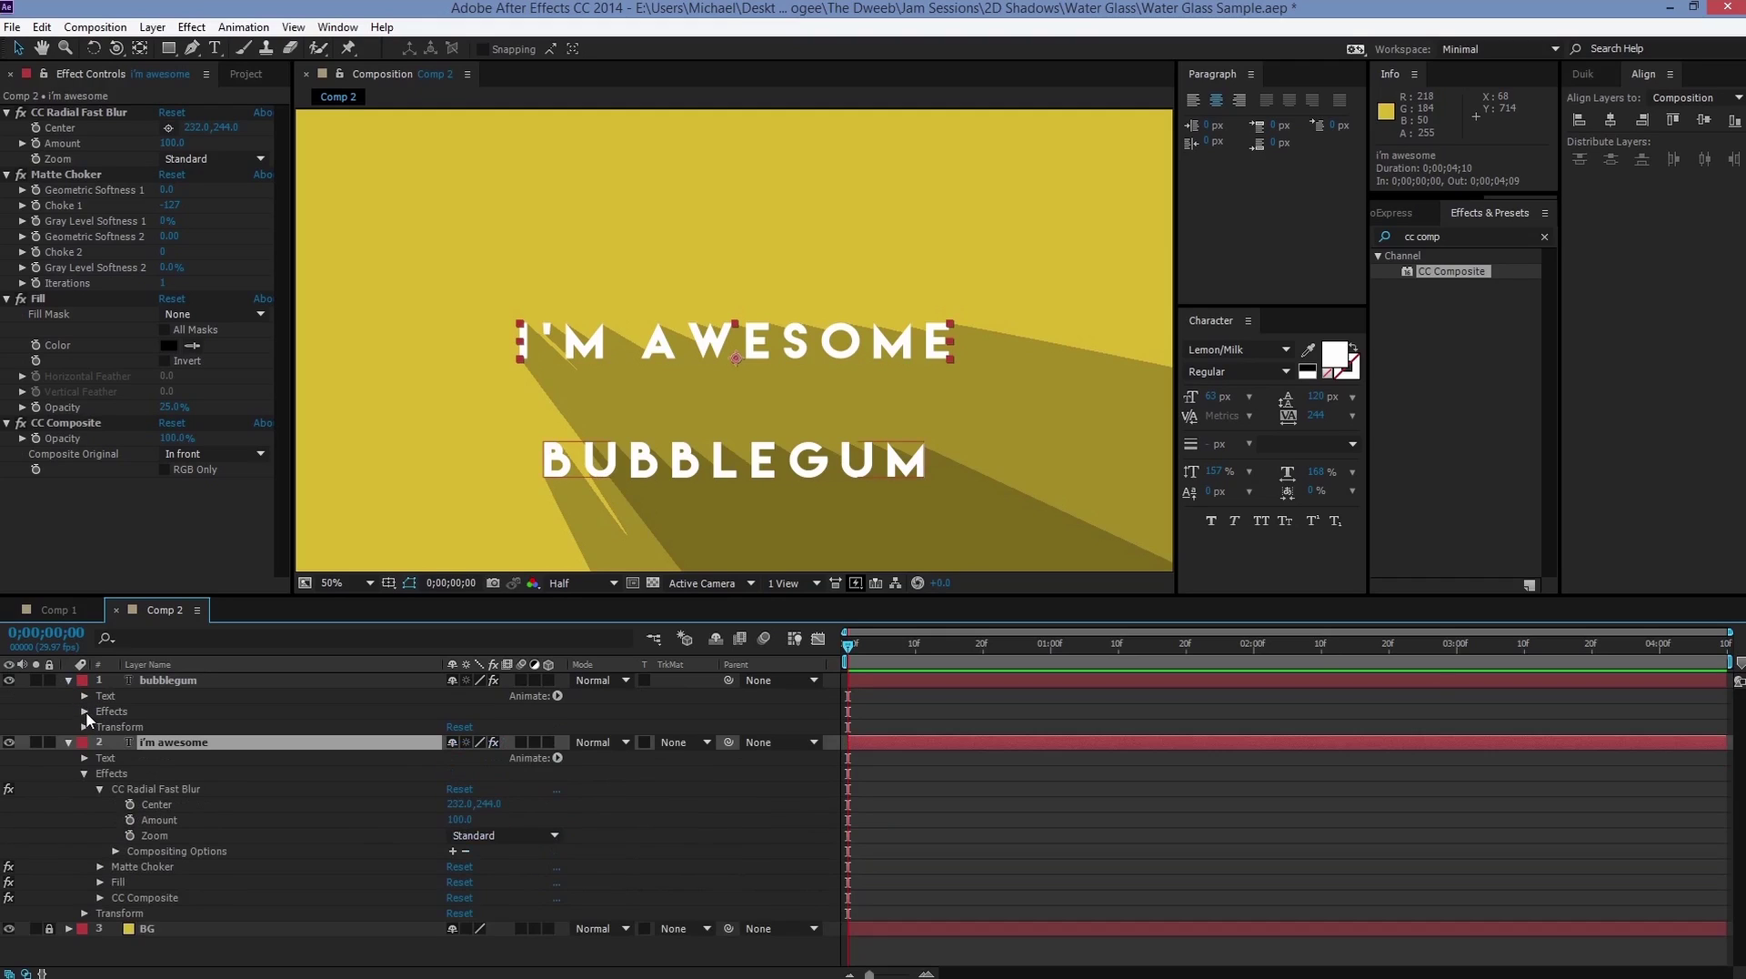
left_click(84, 712)
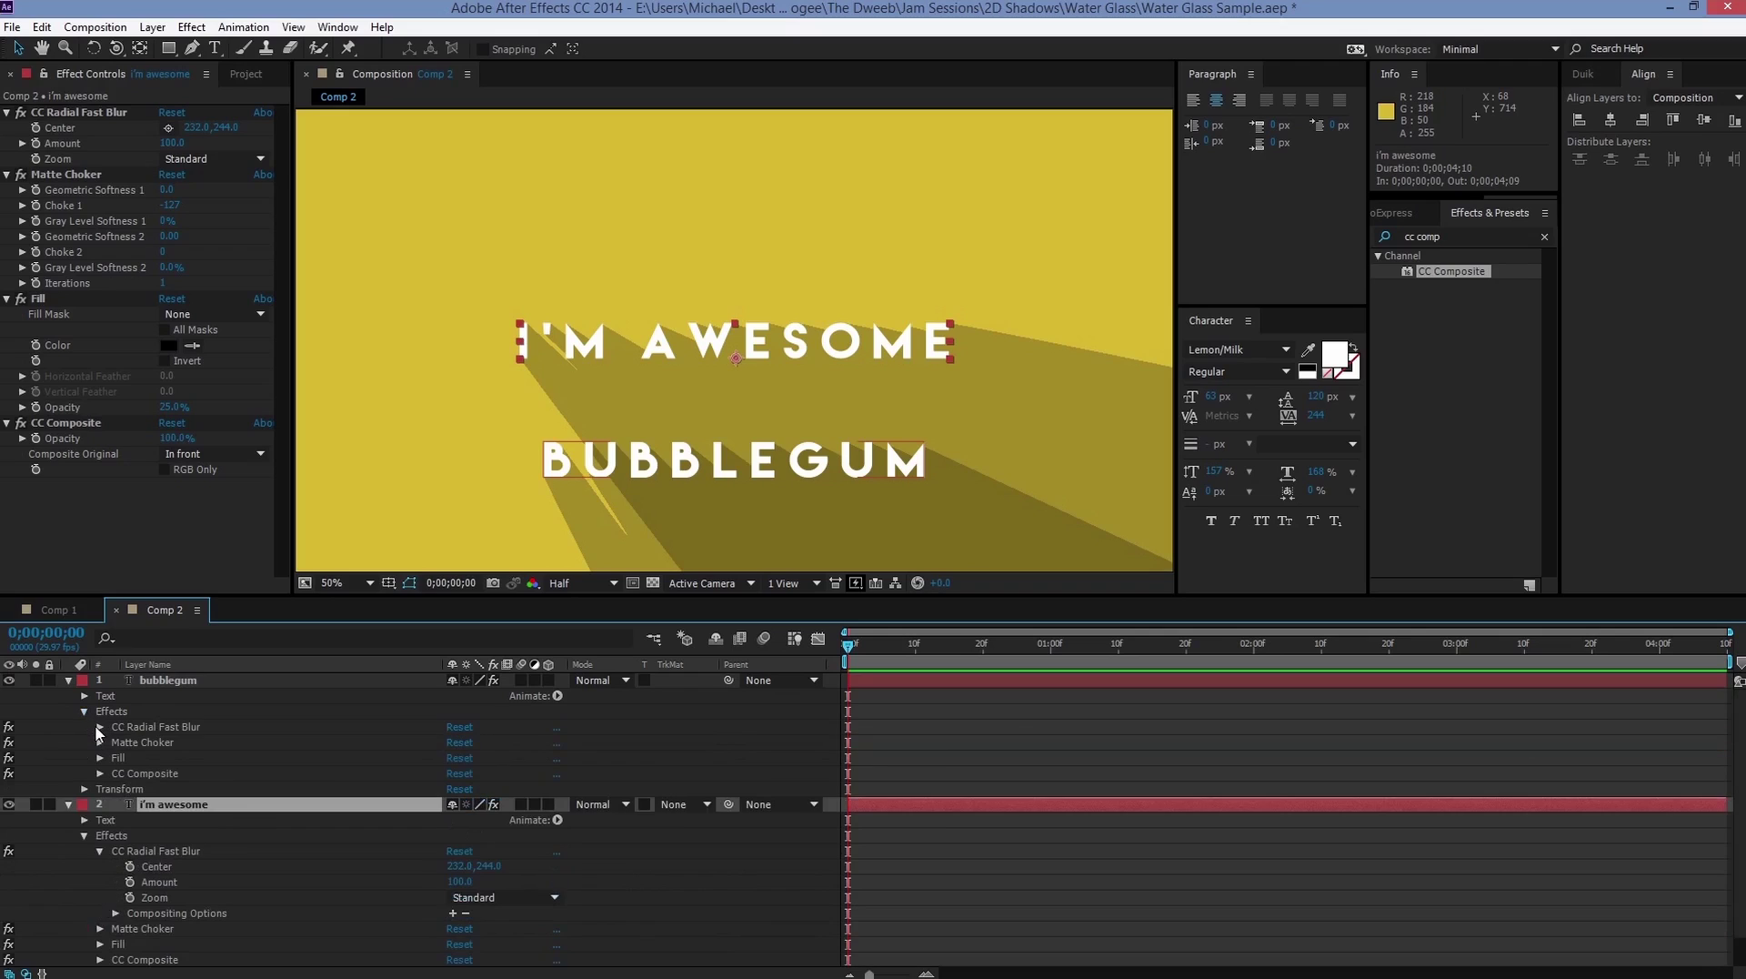
left_click(100, 726)
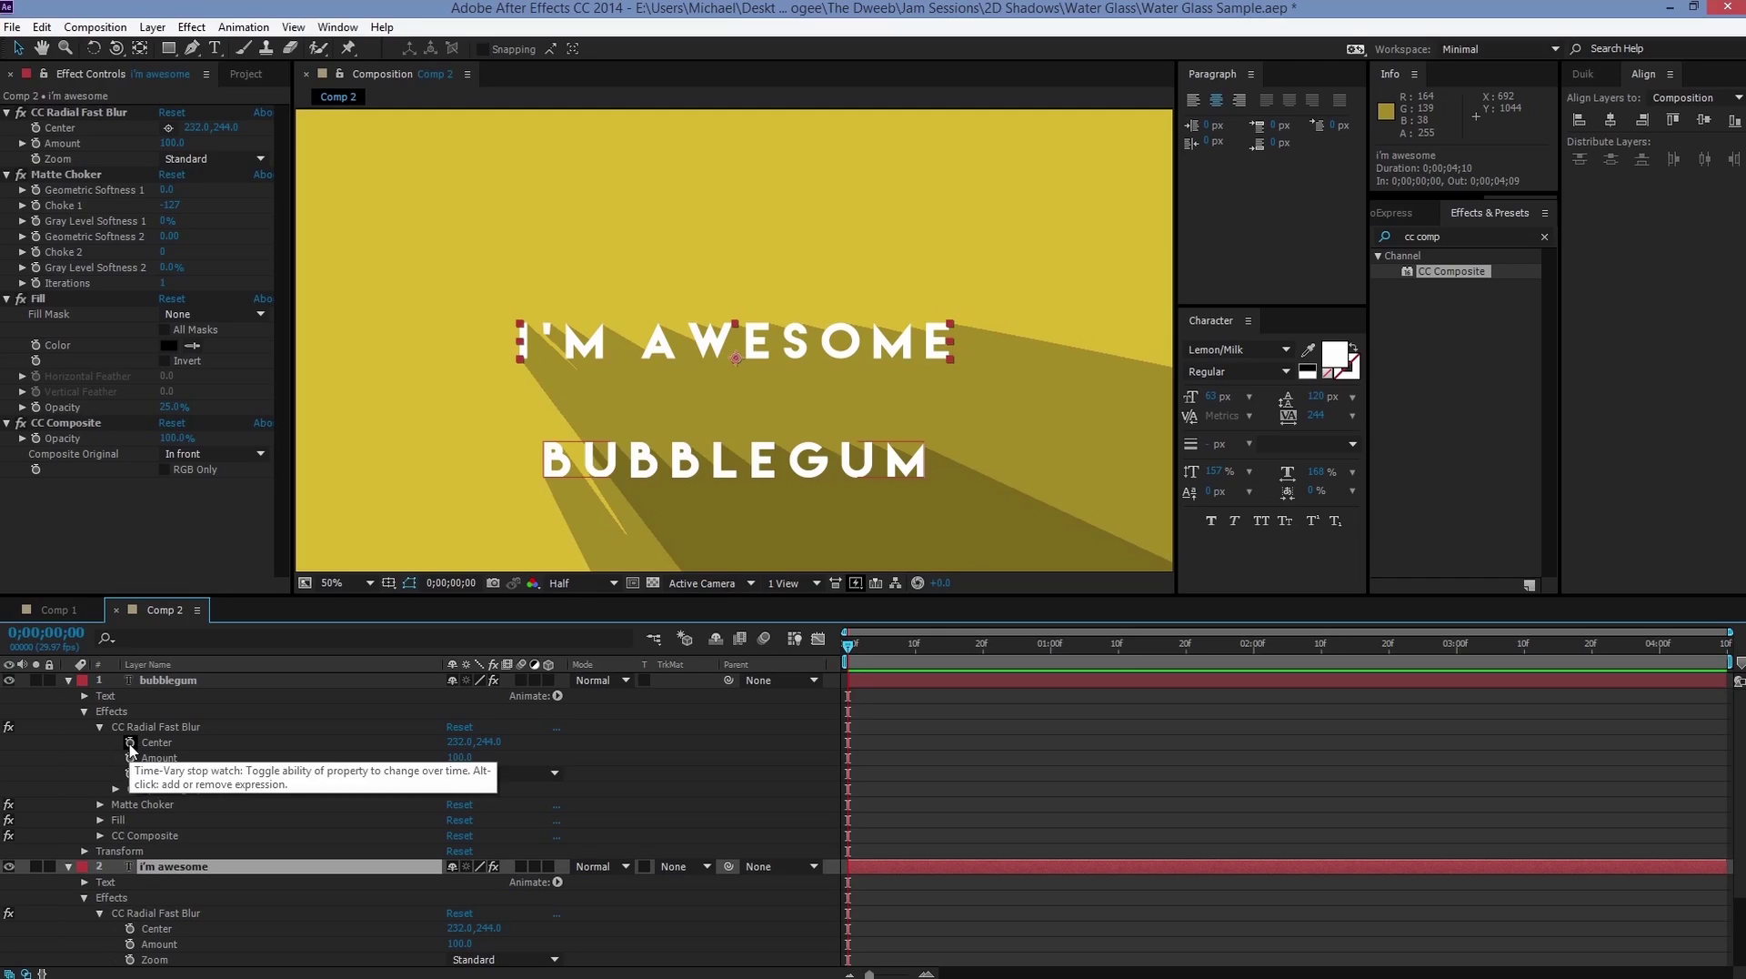
left_click(130, 743, "alt")
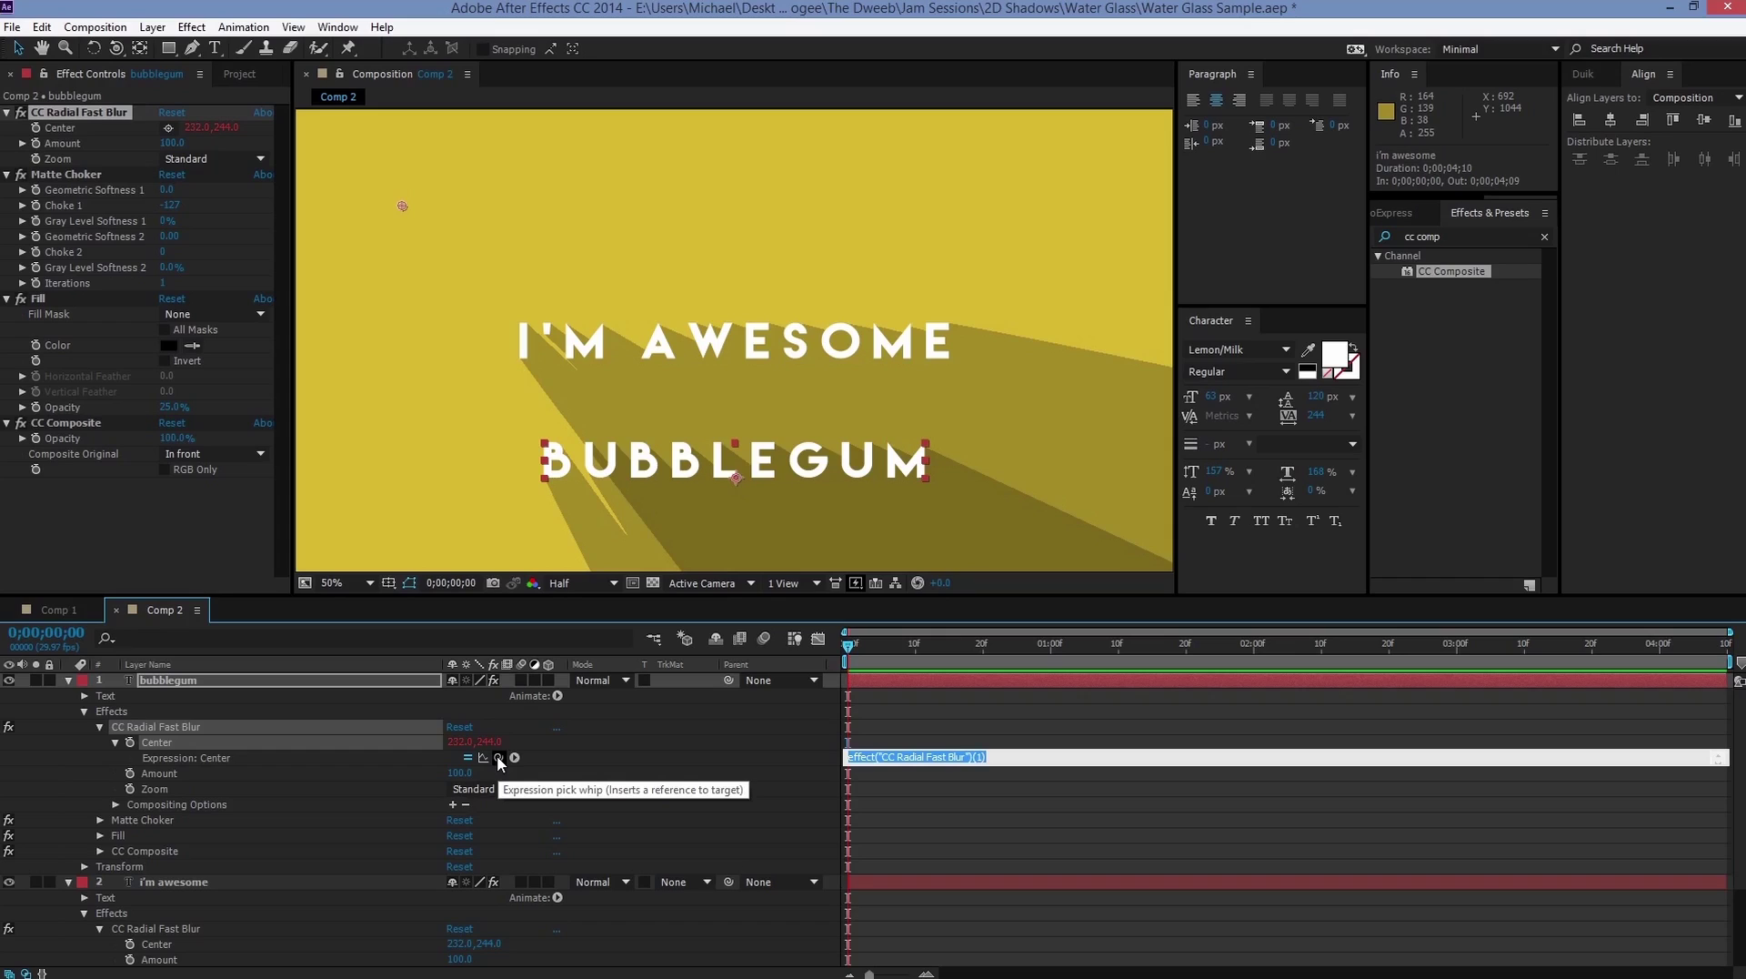
left_click_drag(498, 758, 167, 951)
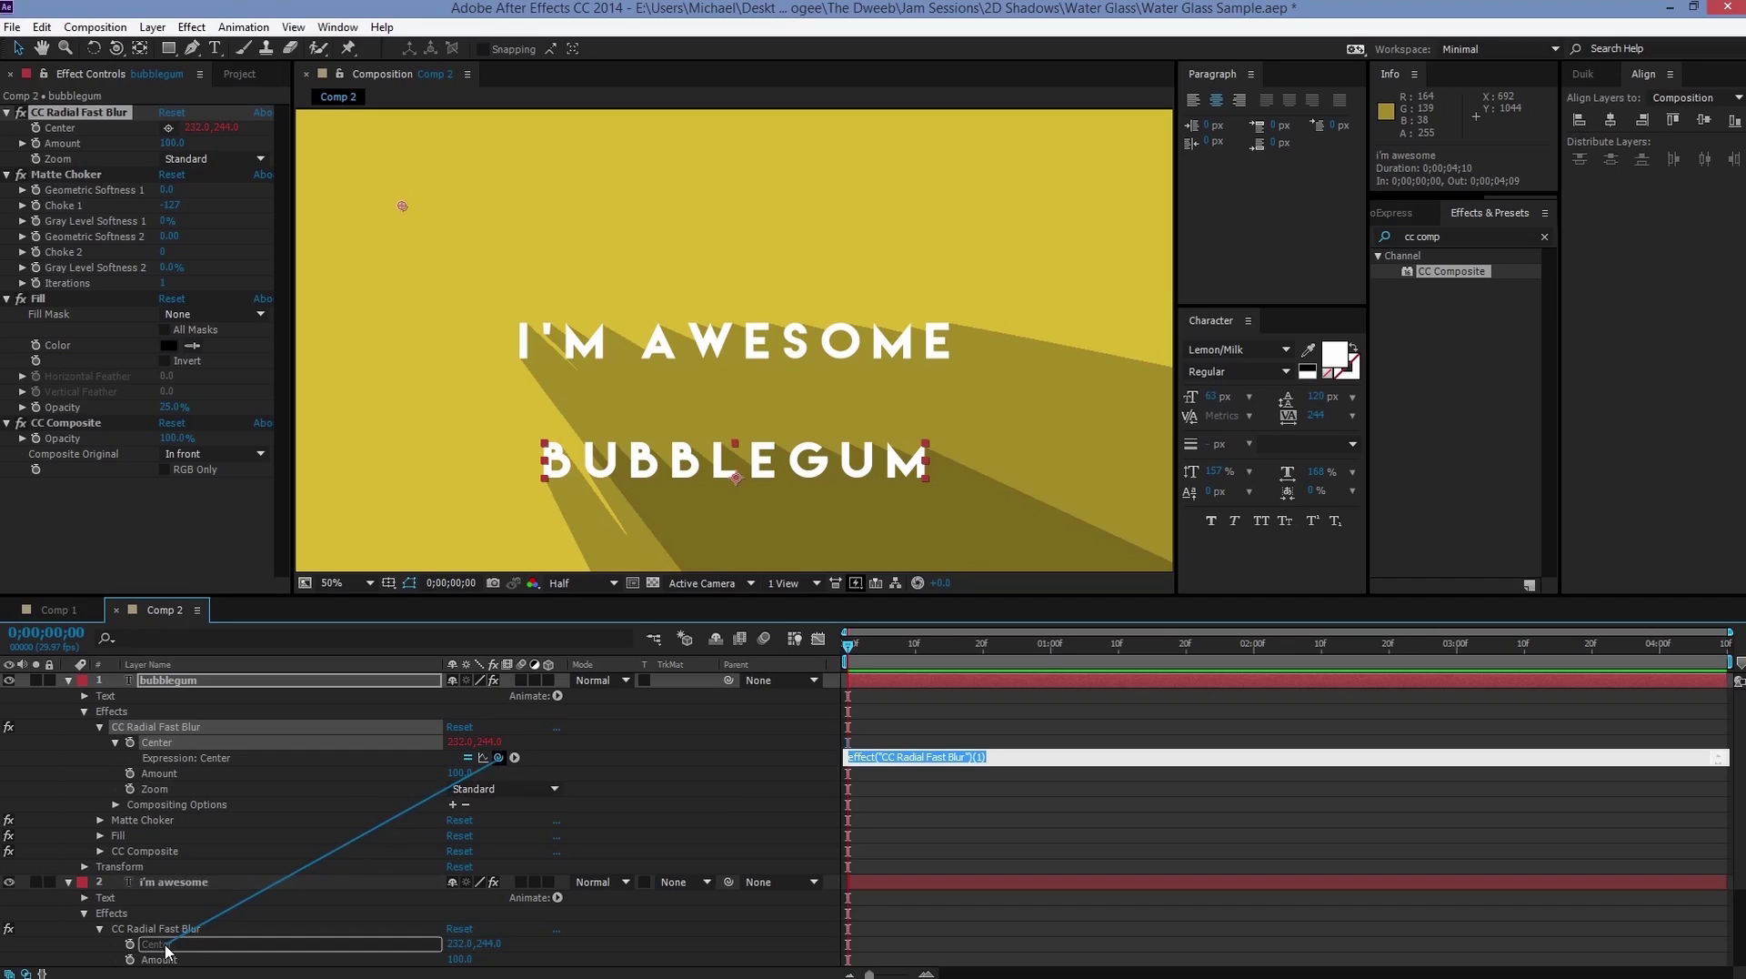
left_click_drag(166, 951, 166, 952)
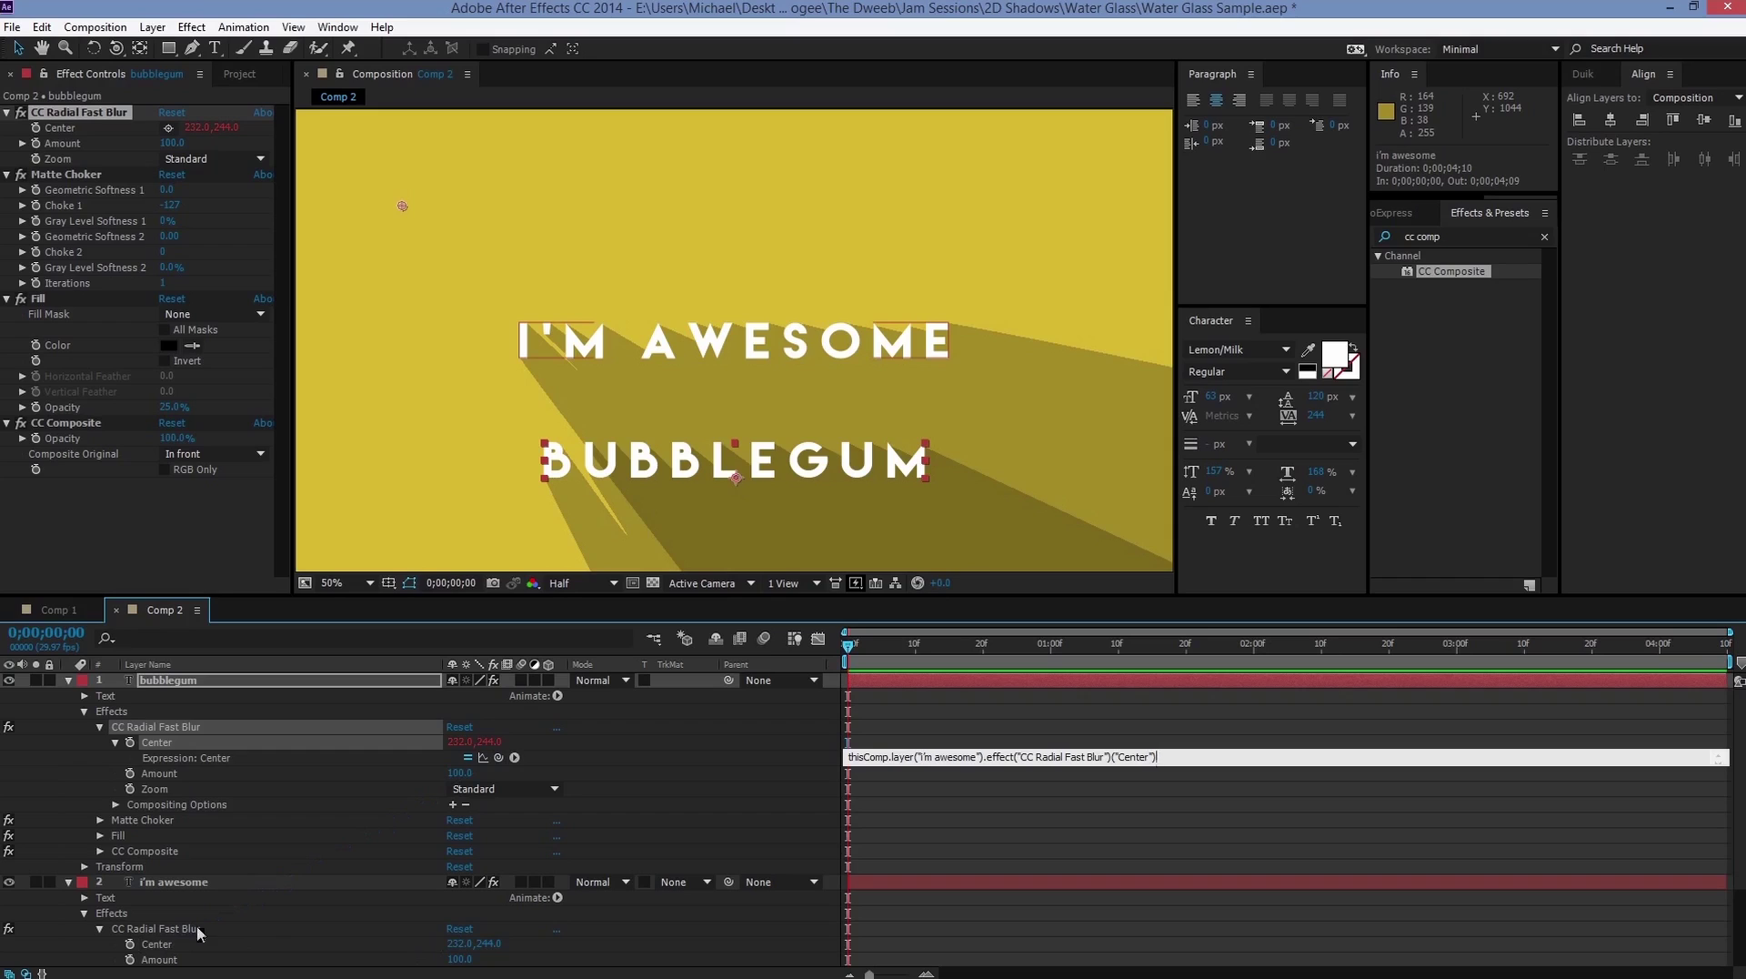
Step: Move the CC Radial Fast Blur center of the "i'm awesome" layer to about 328, 272
left_click(174, 881)
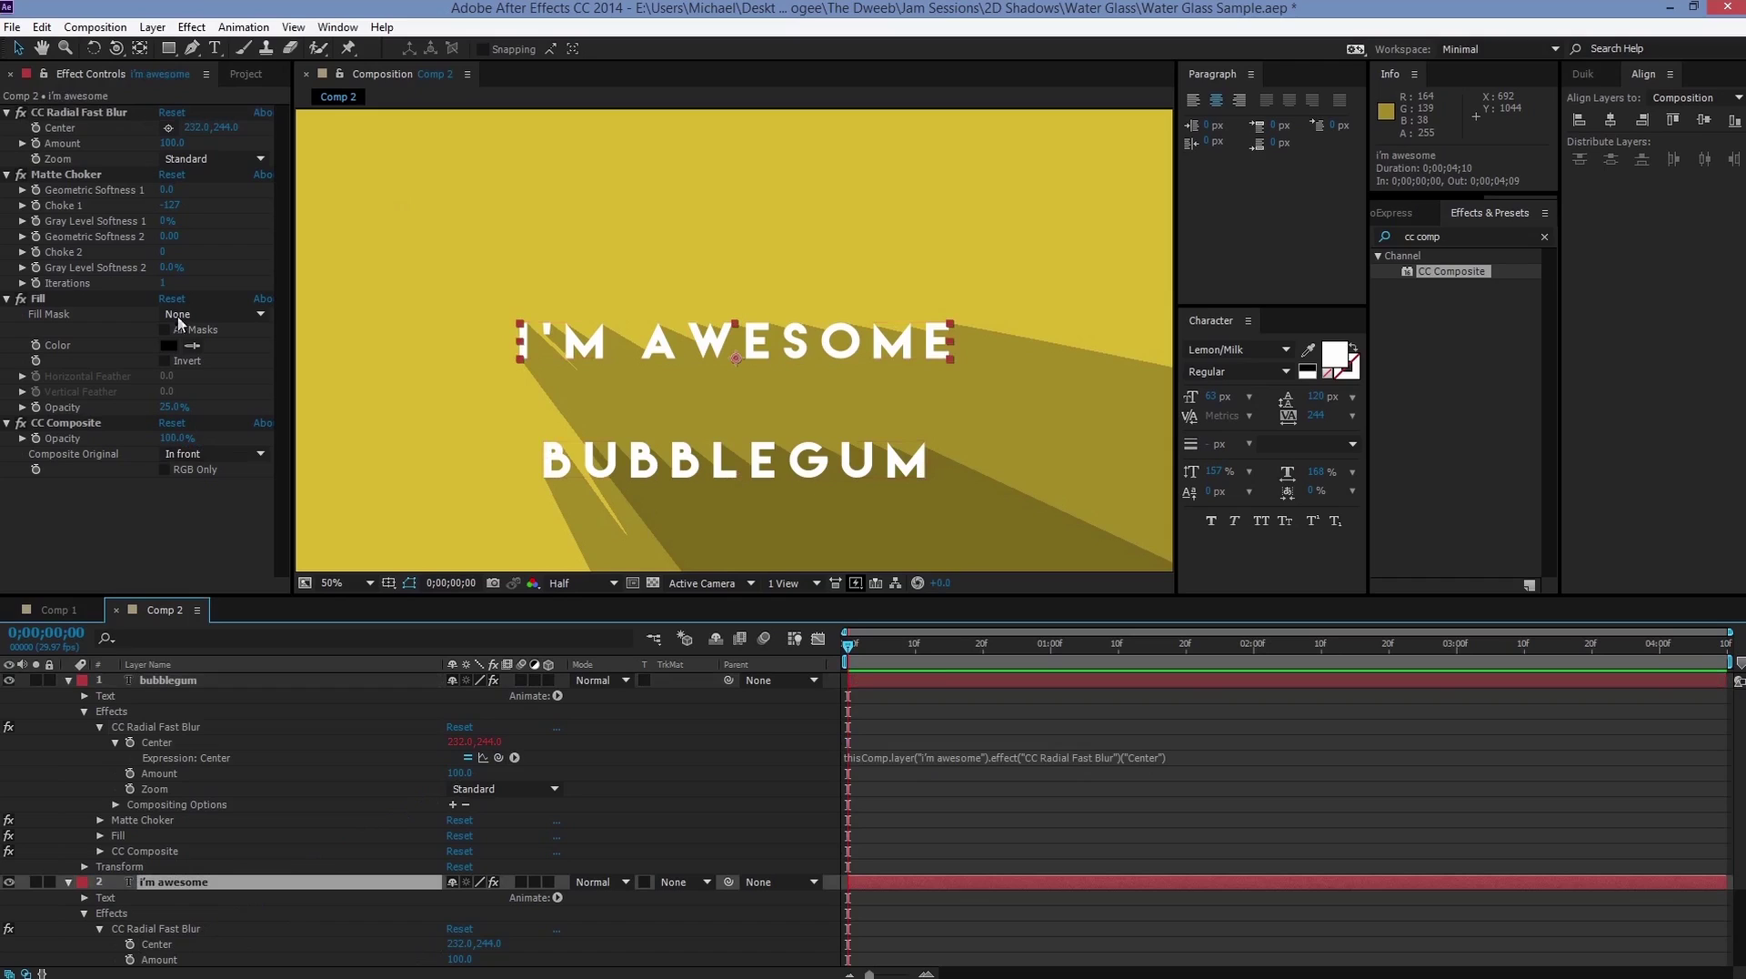
left_click(100, 117)
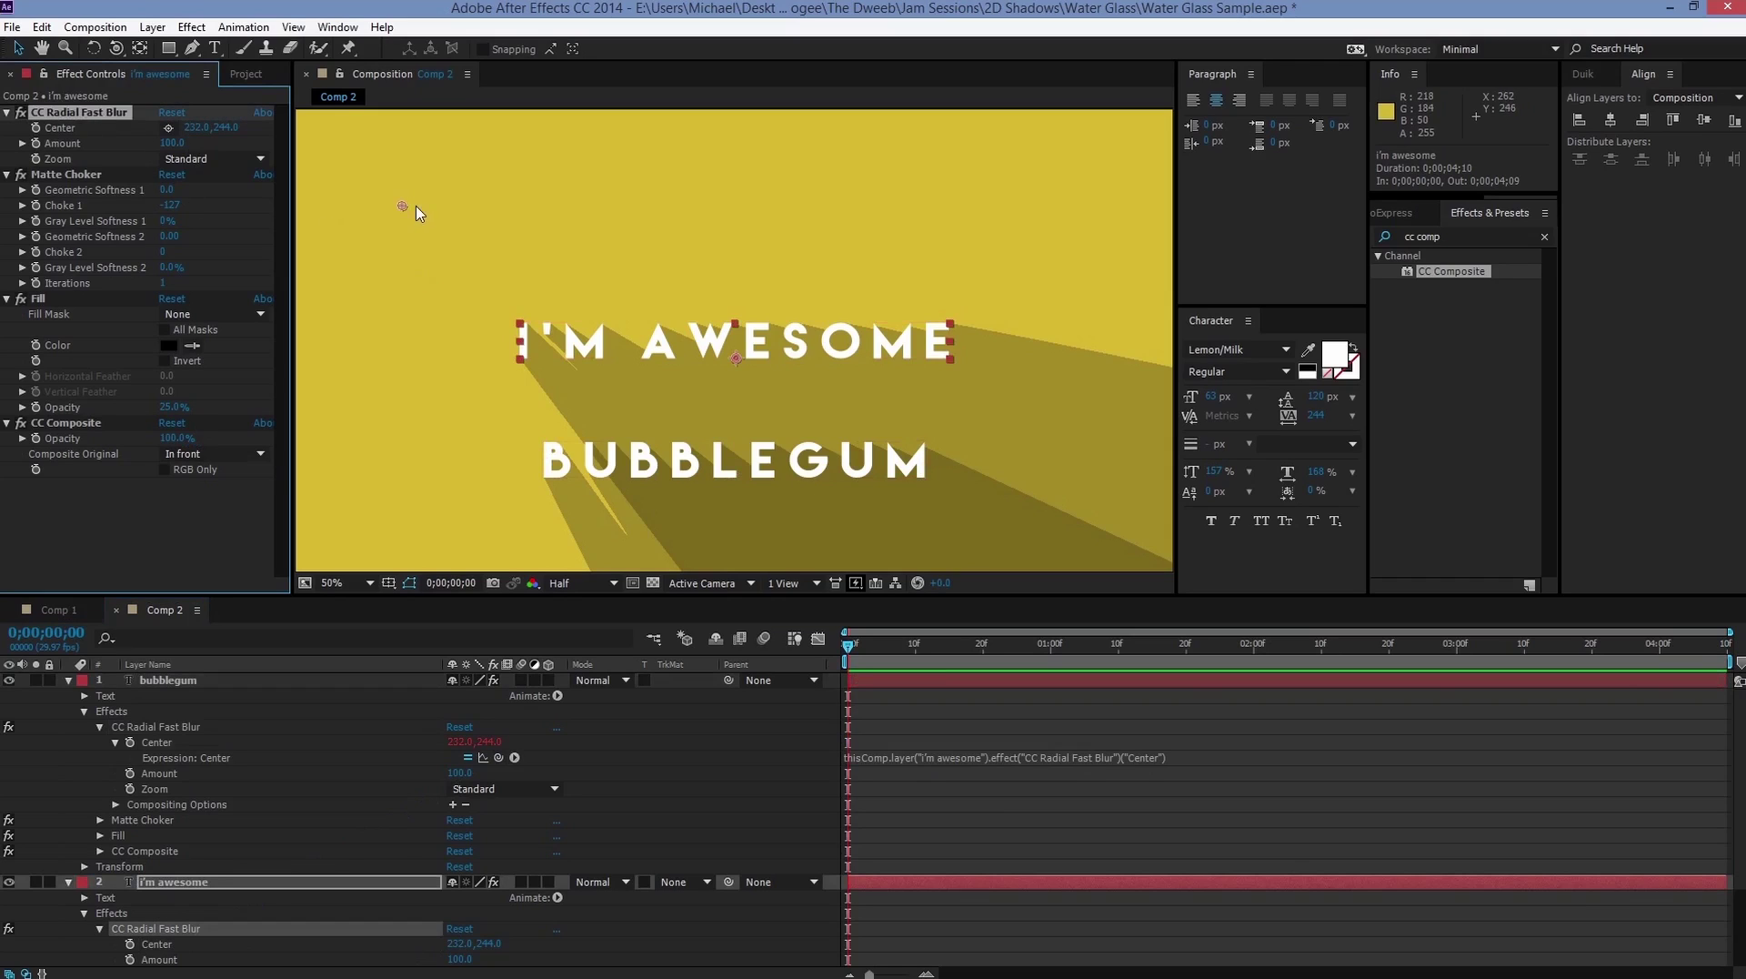
mouse_move(402, 210)
left_mouse_down()
mouse_move(1017, 194)
mouse_move(412, 226)
left_mouse_up()
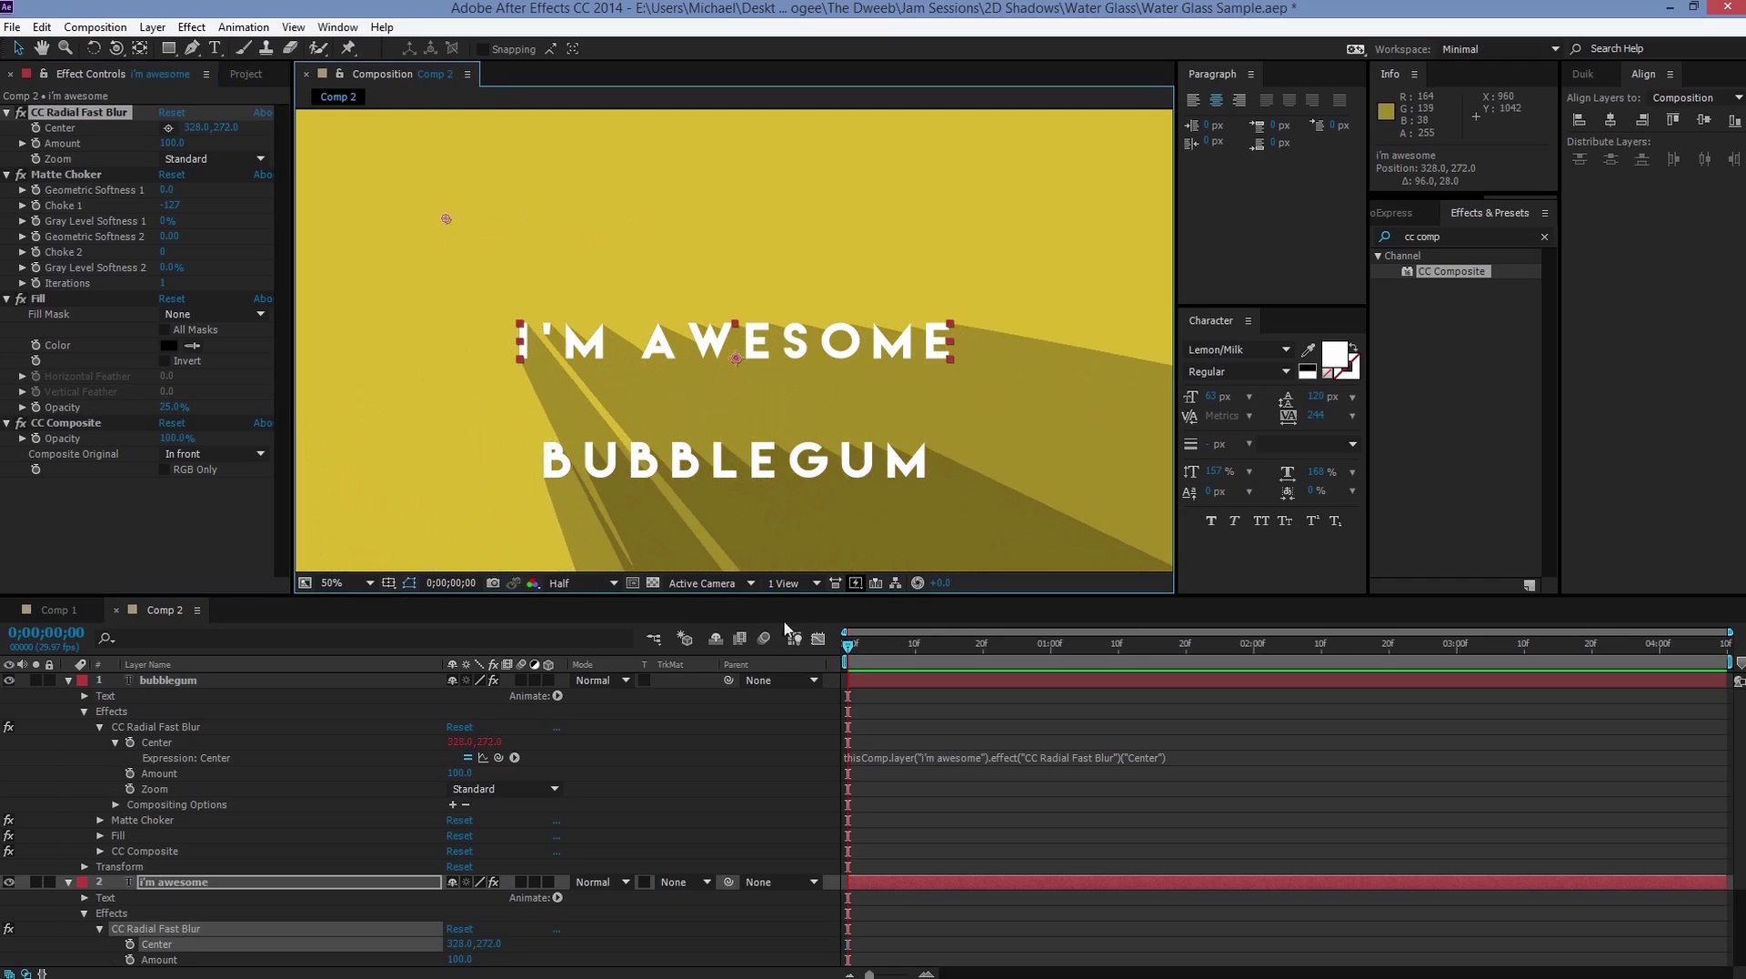
Step: Collapse the expanded properties of both text layers and deselect the layers
left_click(285, 679)
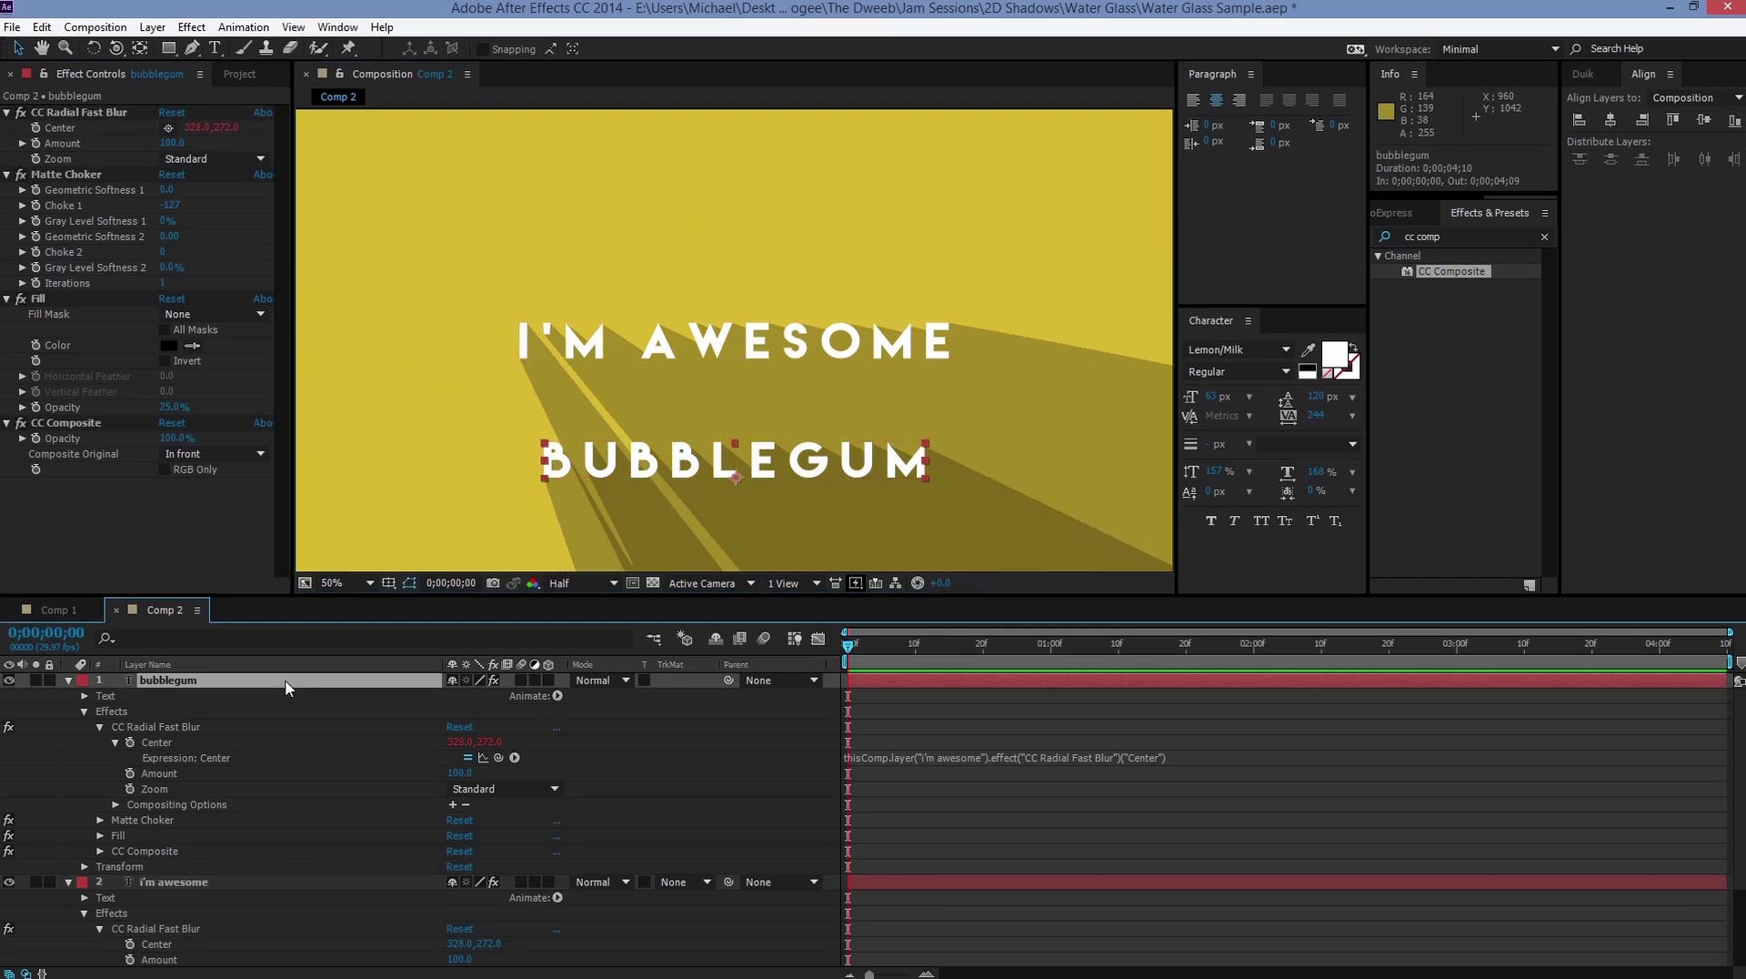
key("ctrl+a")
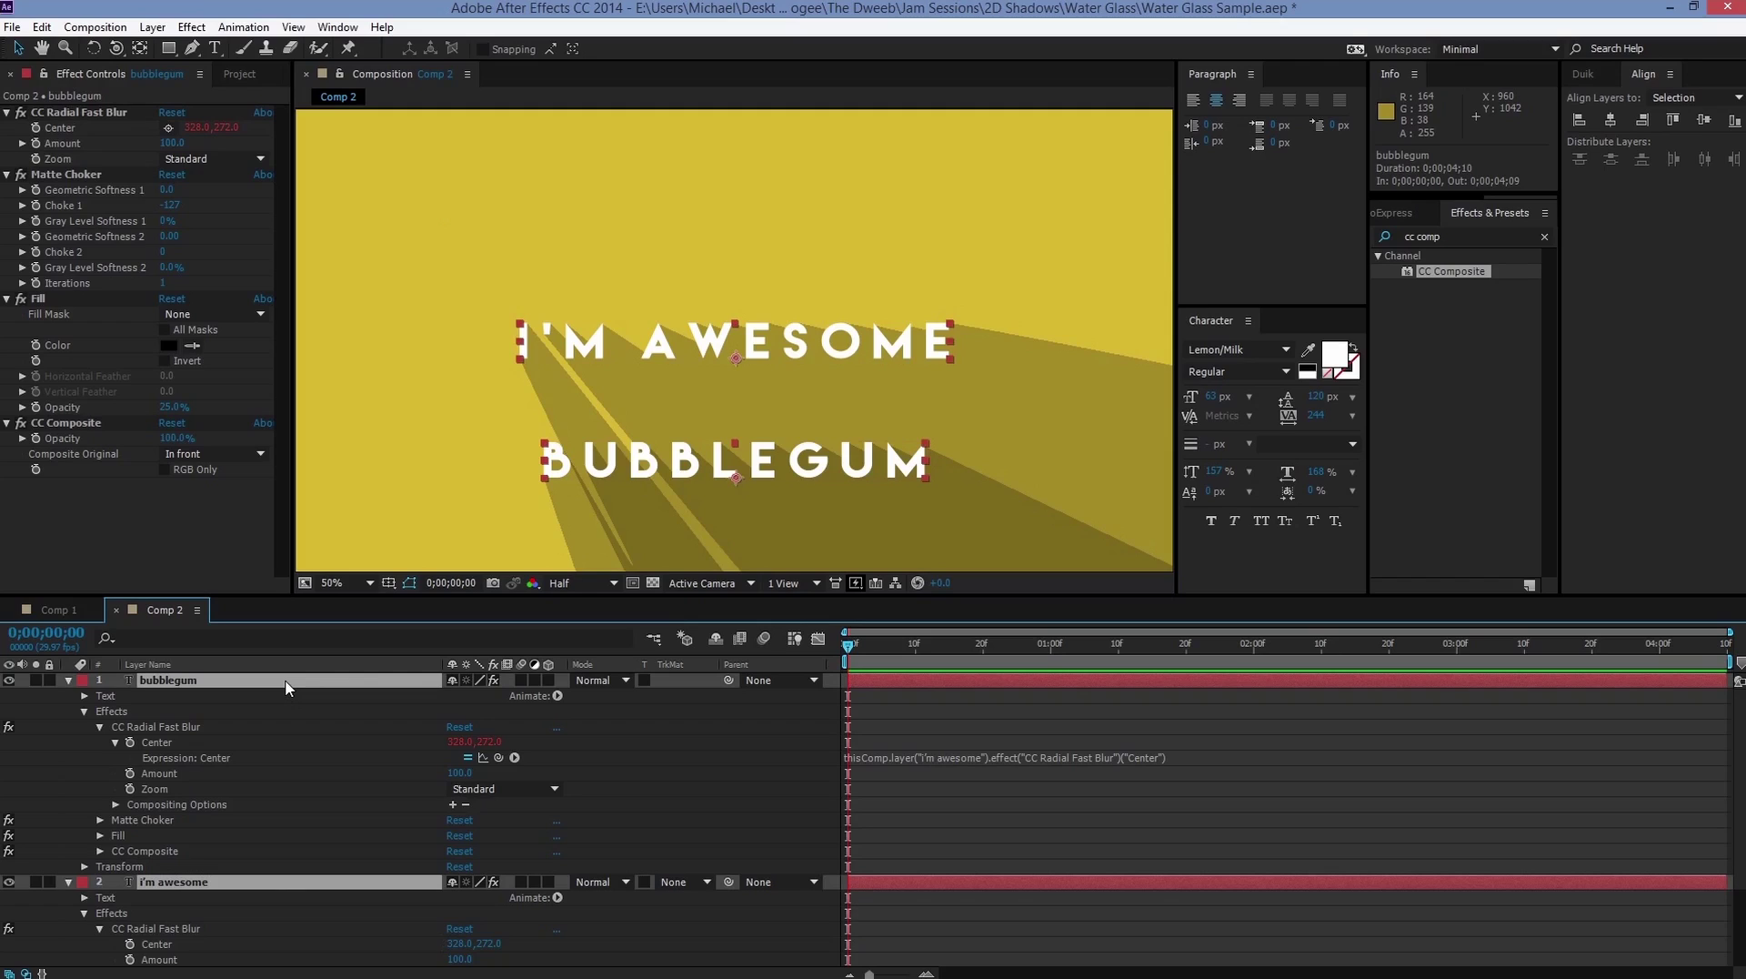
key("ctrl+grave")
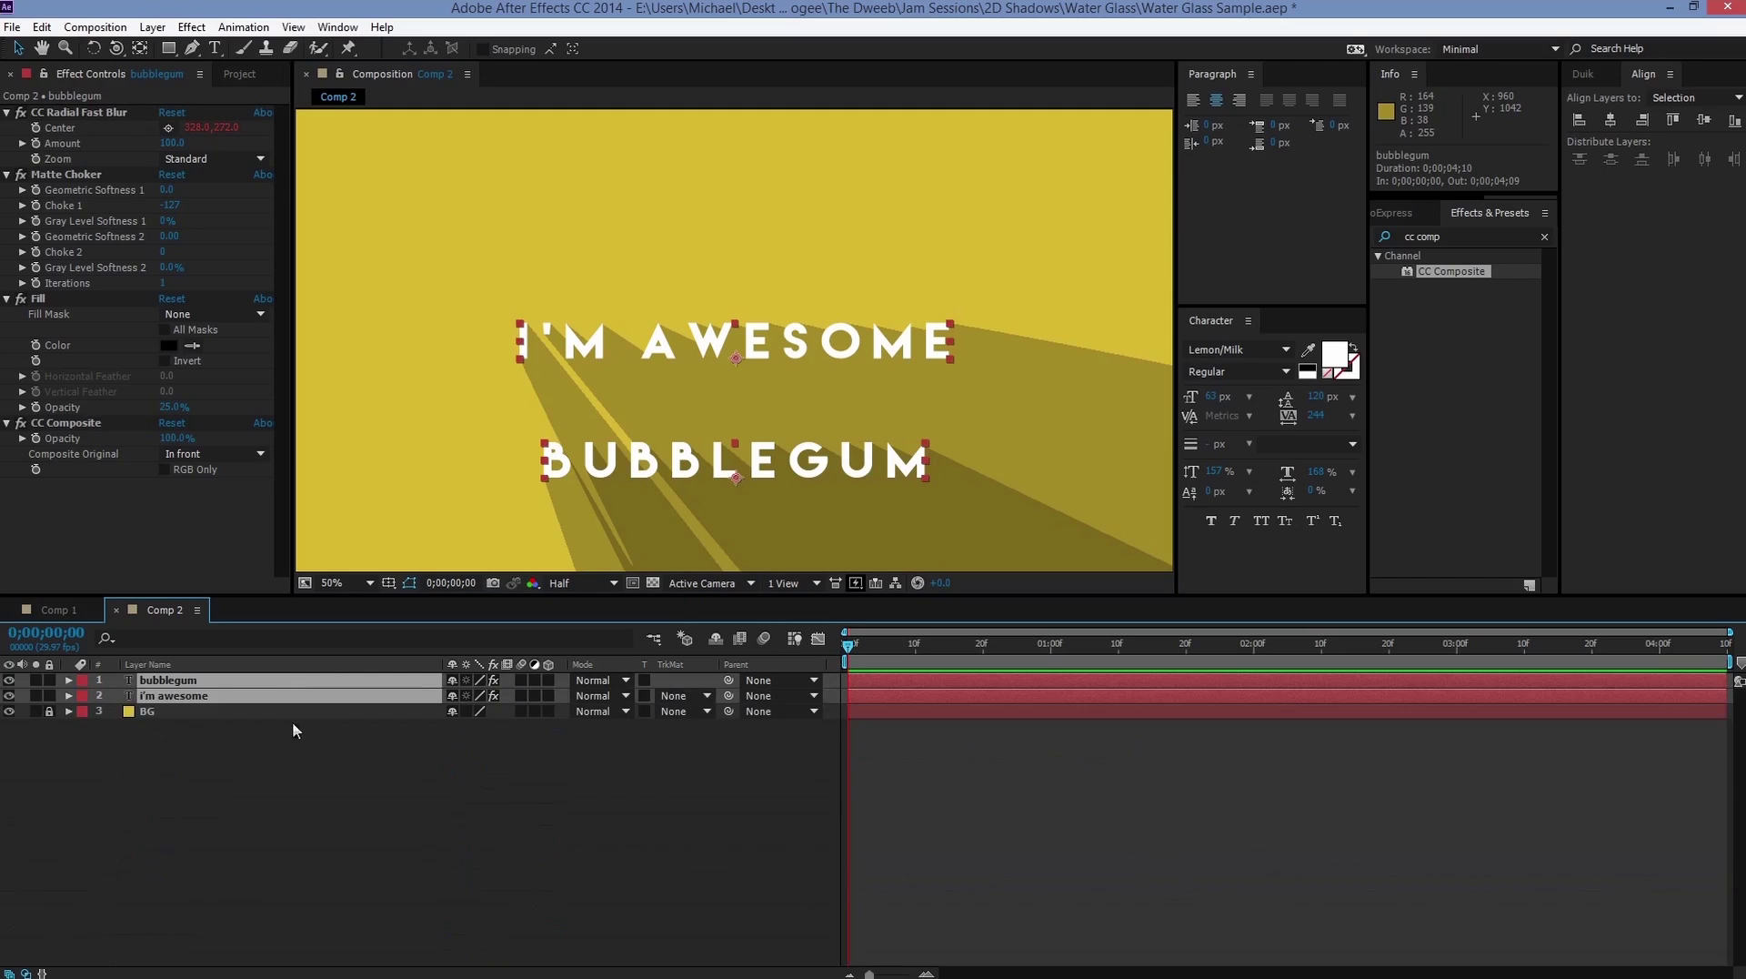
left_click(297, 762)
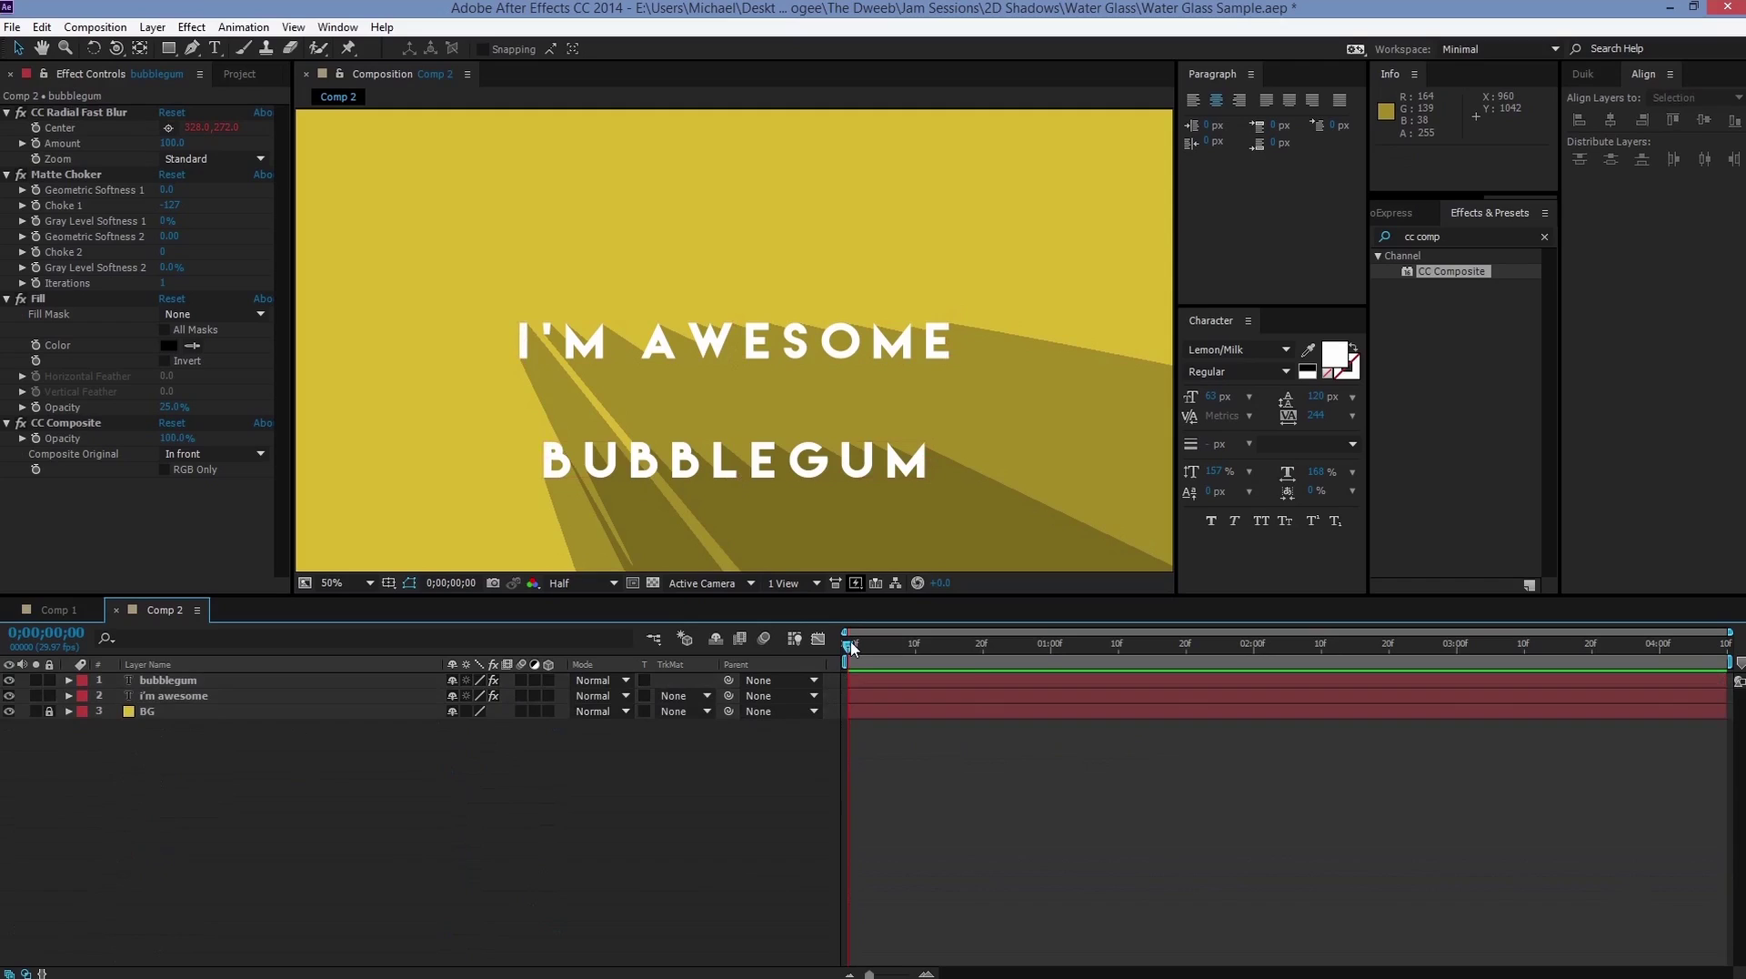
Step: Keyframe the "i'm awesome" blur Center at the first frame, and at 0;00;01;00 move it to about 1636, 312
left_click(205, 692)
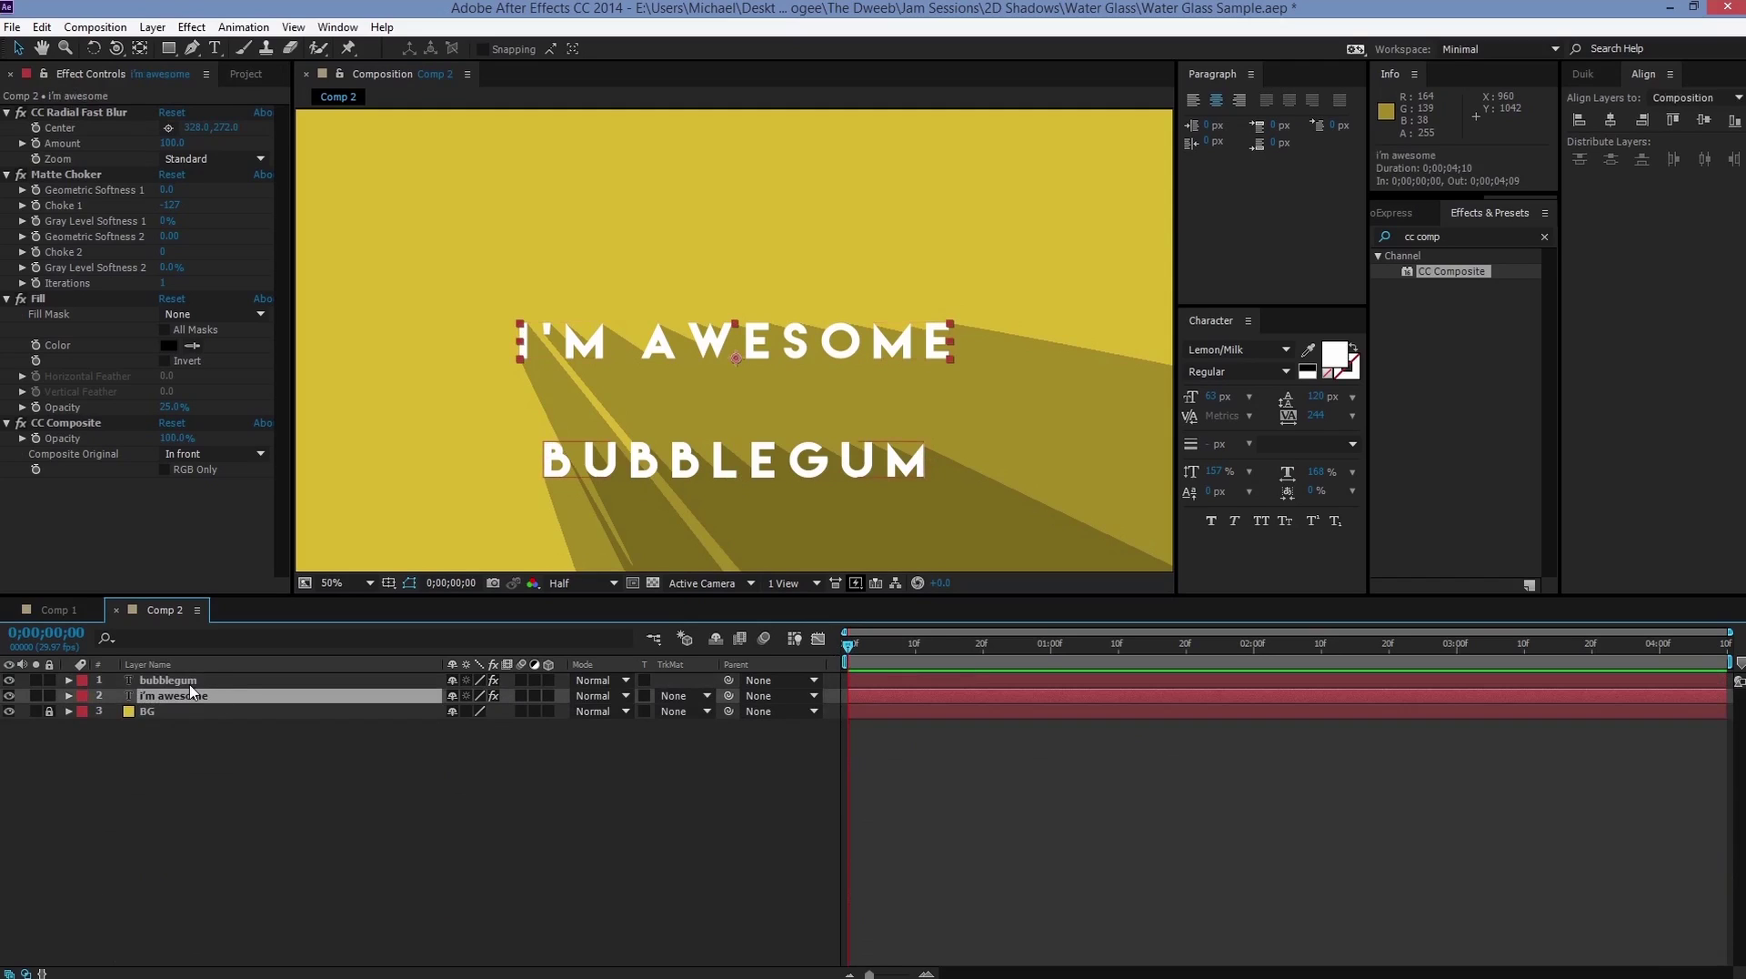
left_click(41, 114)
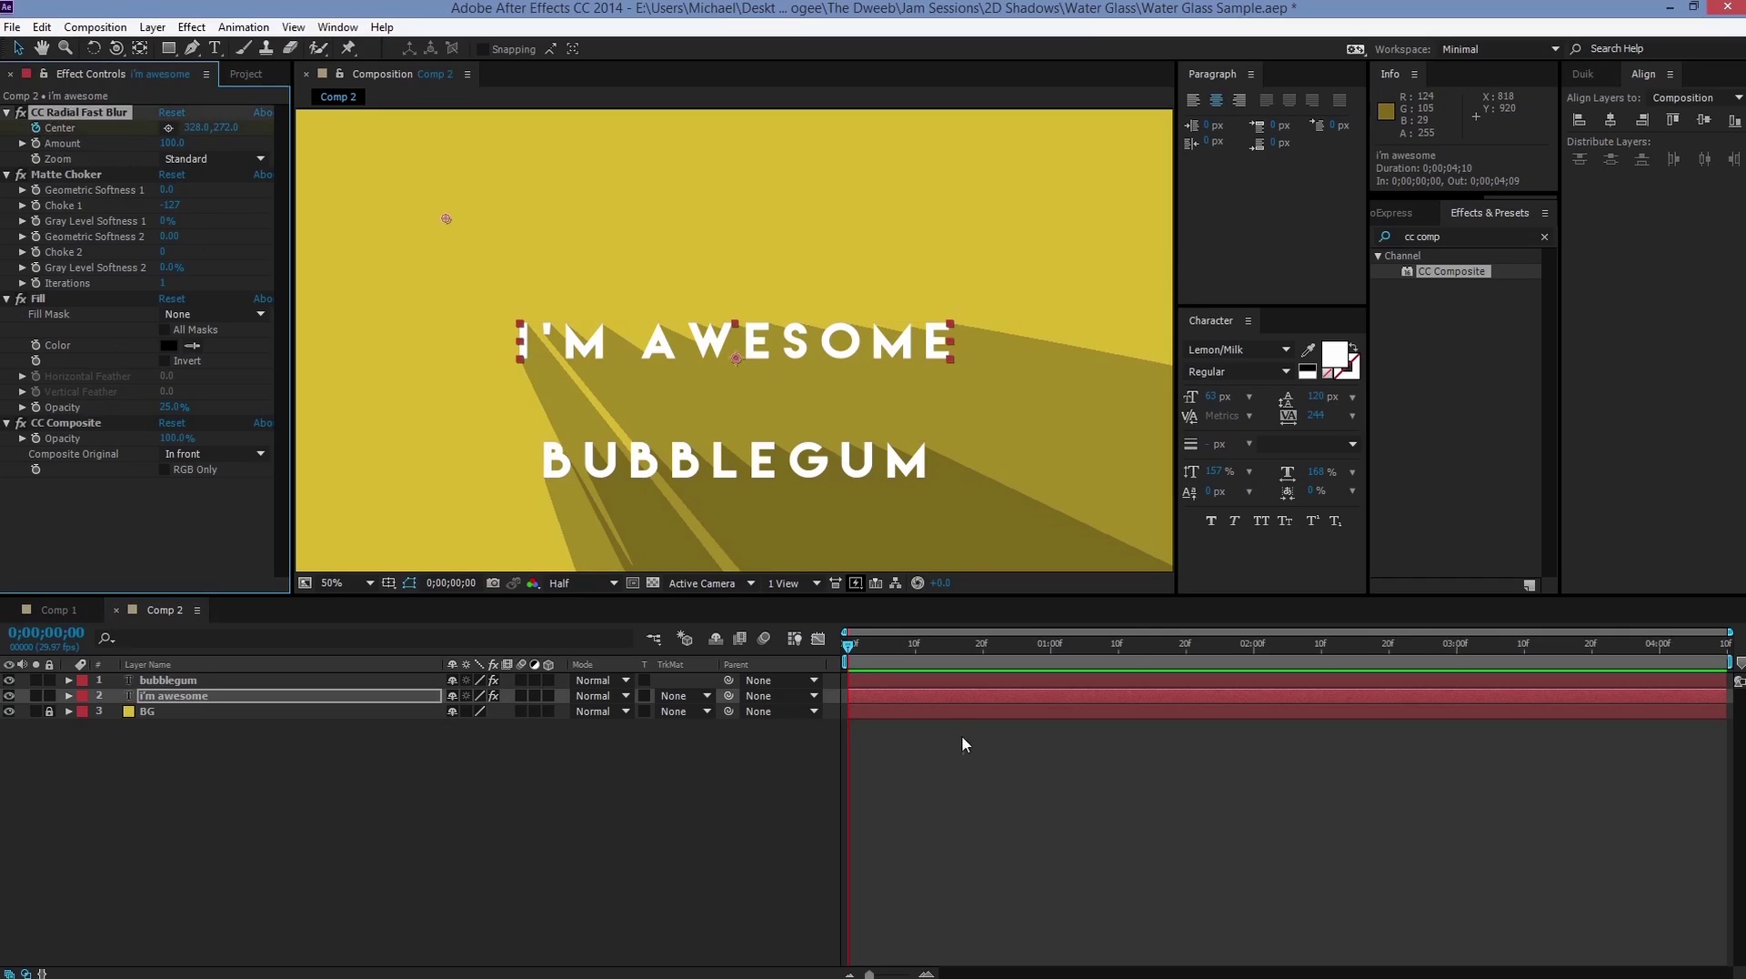
left_click_drag(849, 651, 1051, 653)
left_click_drag(448, 224, 1044, 242)
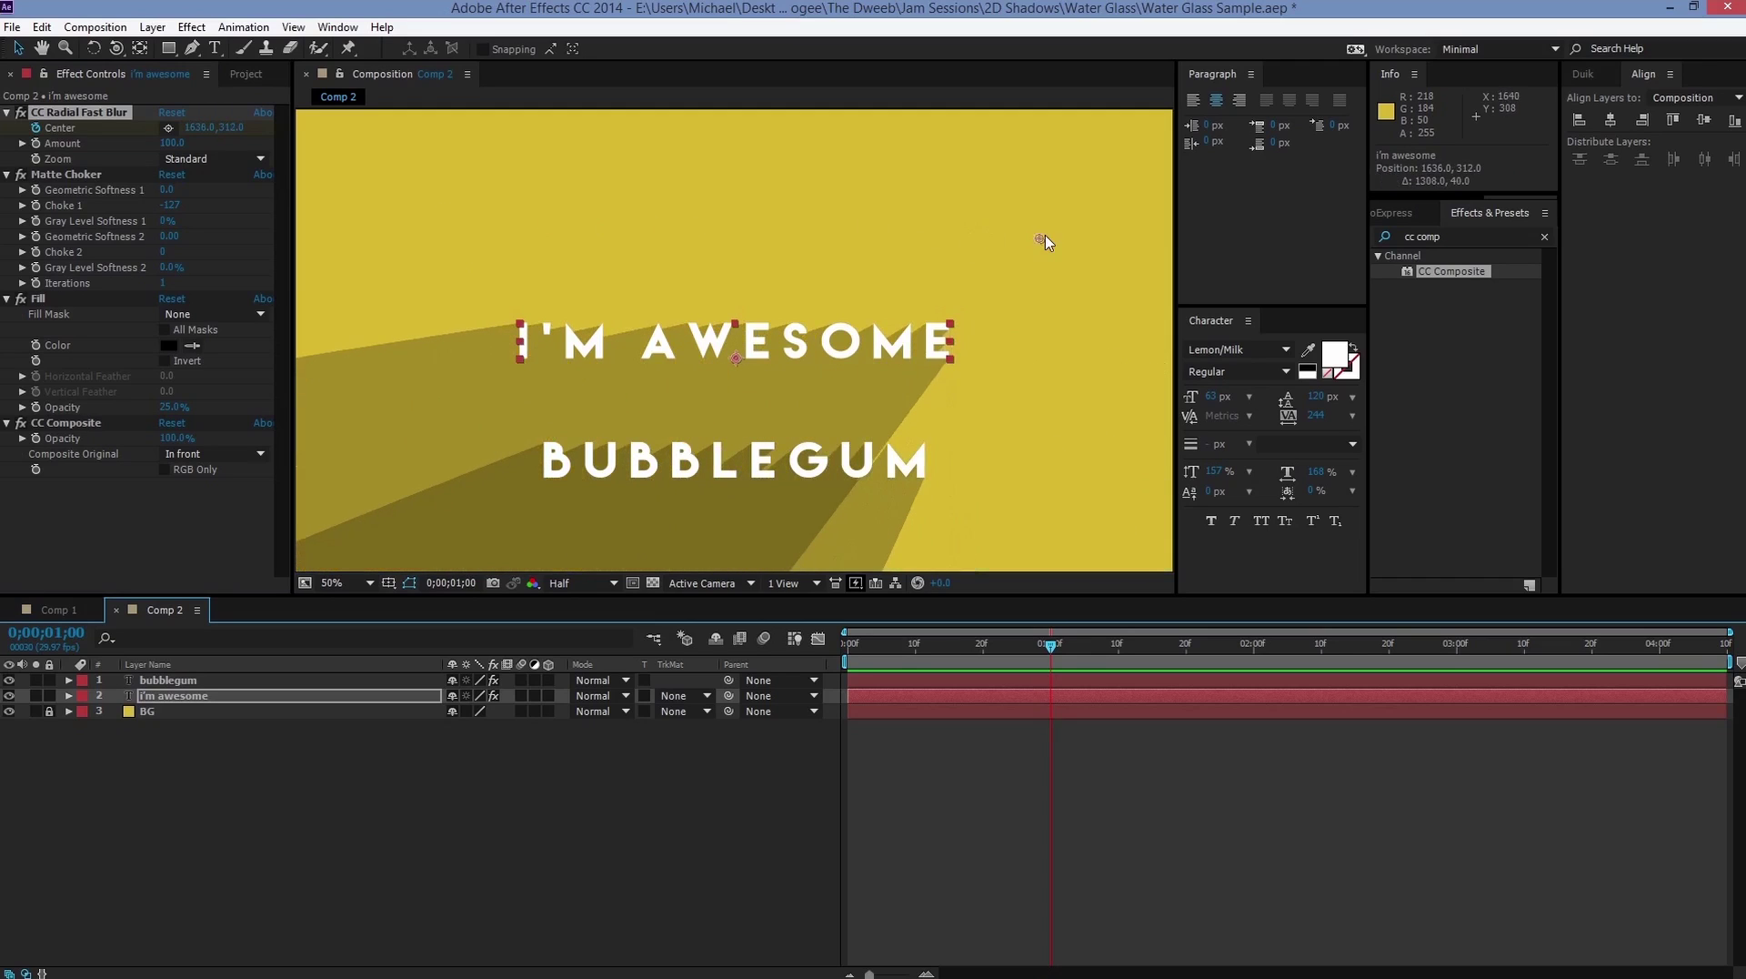
Step: Reveal the "i'm awesome" layer's keyframed Center property and select both of its keyframes
left_click(919, 698)
key("u")
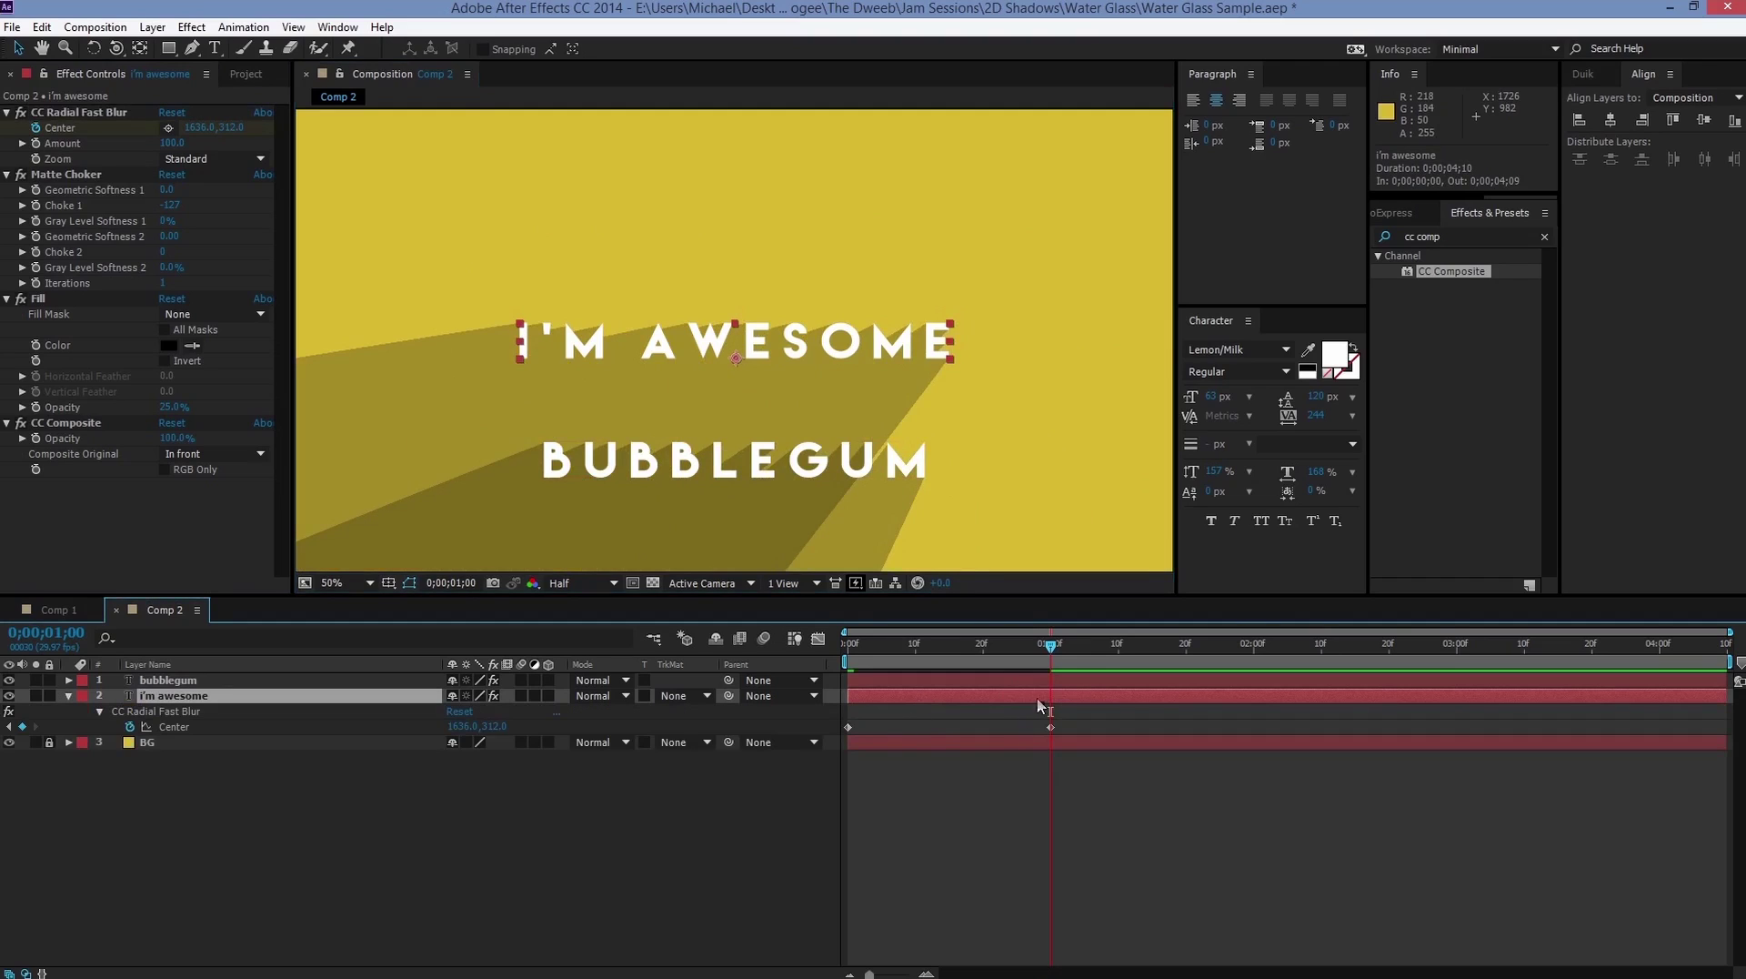
left_click(1052, 725)
left_click_drag(1061, 708, 835, 736)
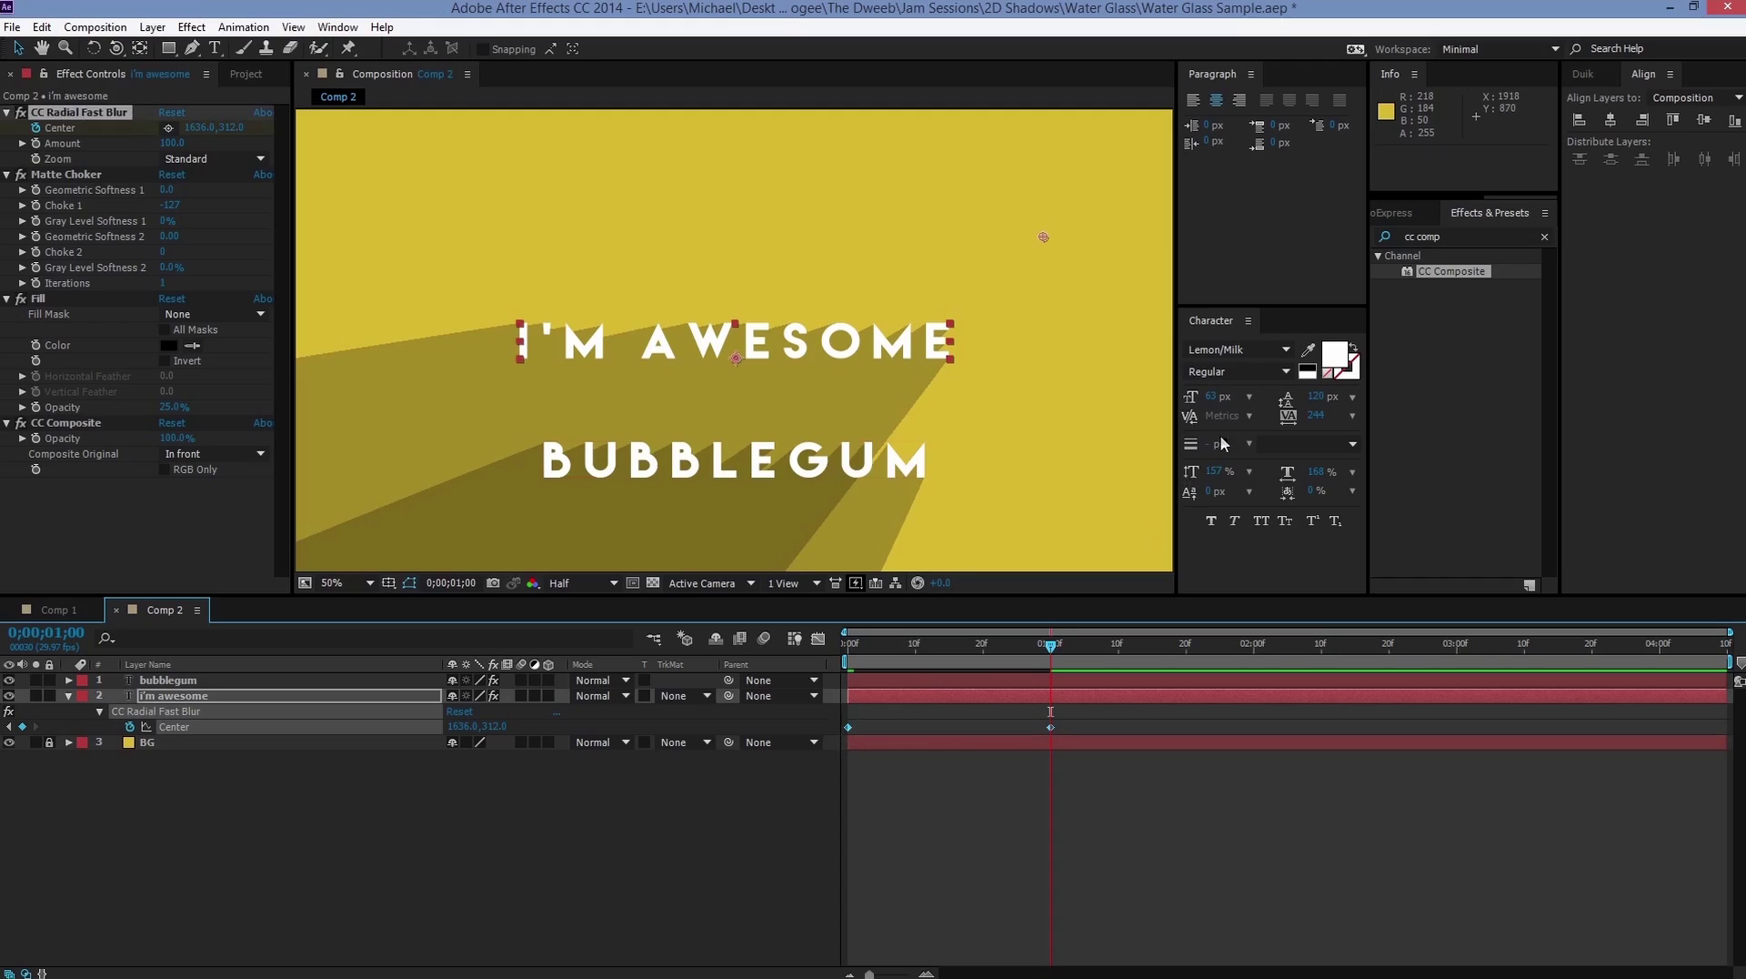
scroll(1498, 208, "up", 2)
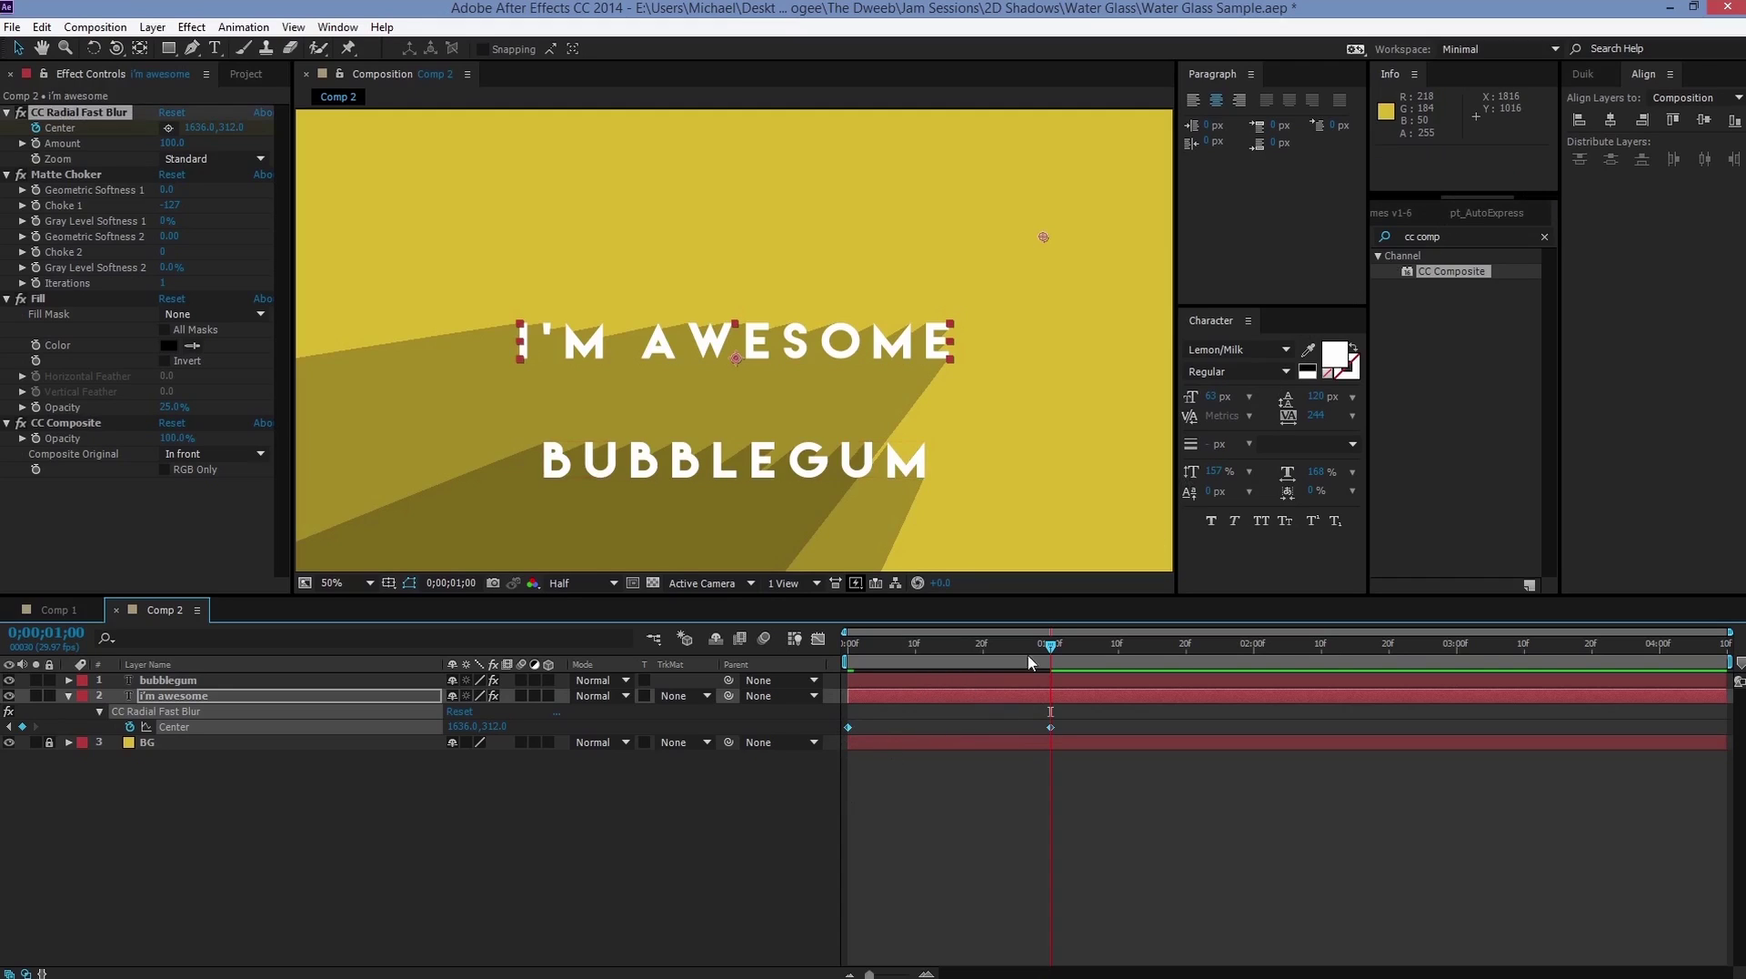
Step: Preview the moving shadows of both text layers from the first frame
left_click_drag(1051, 647, 684, 691)
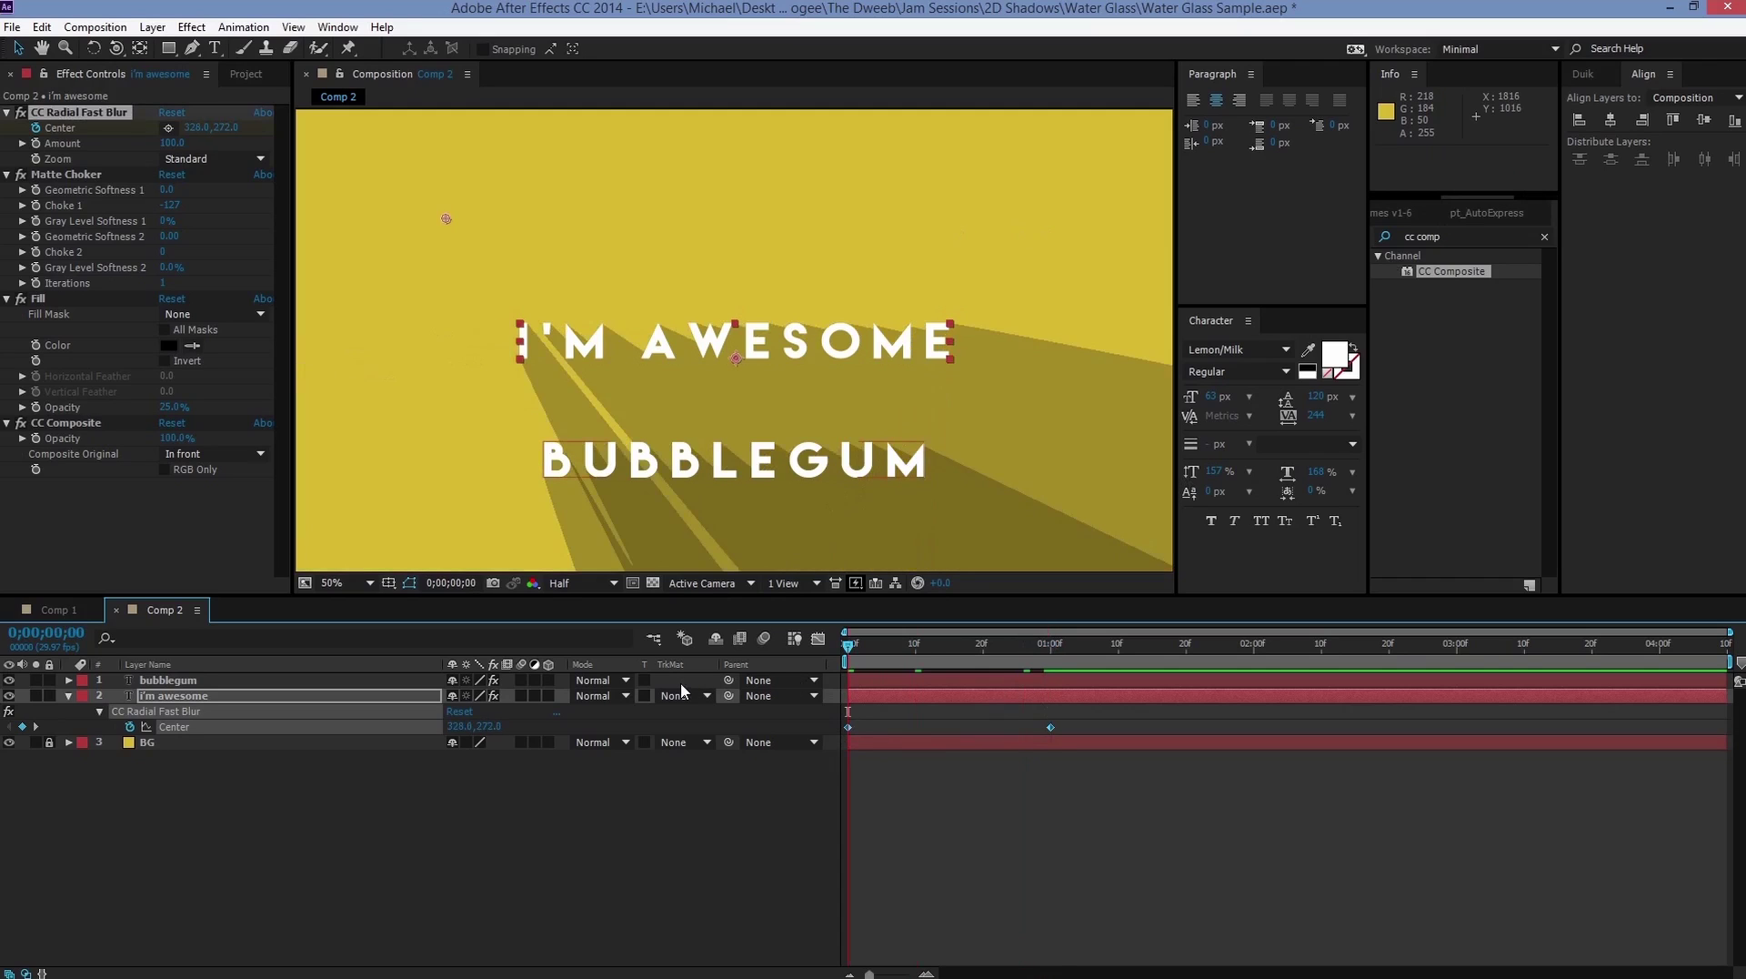
key("space")
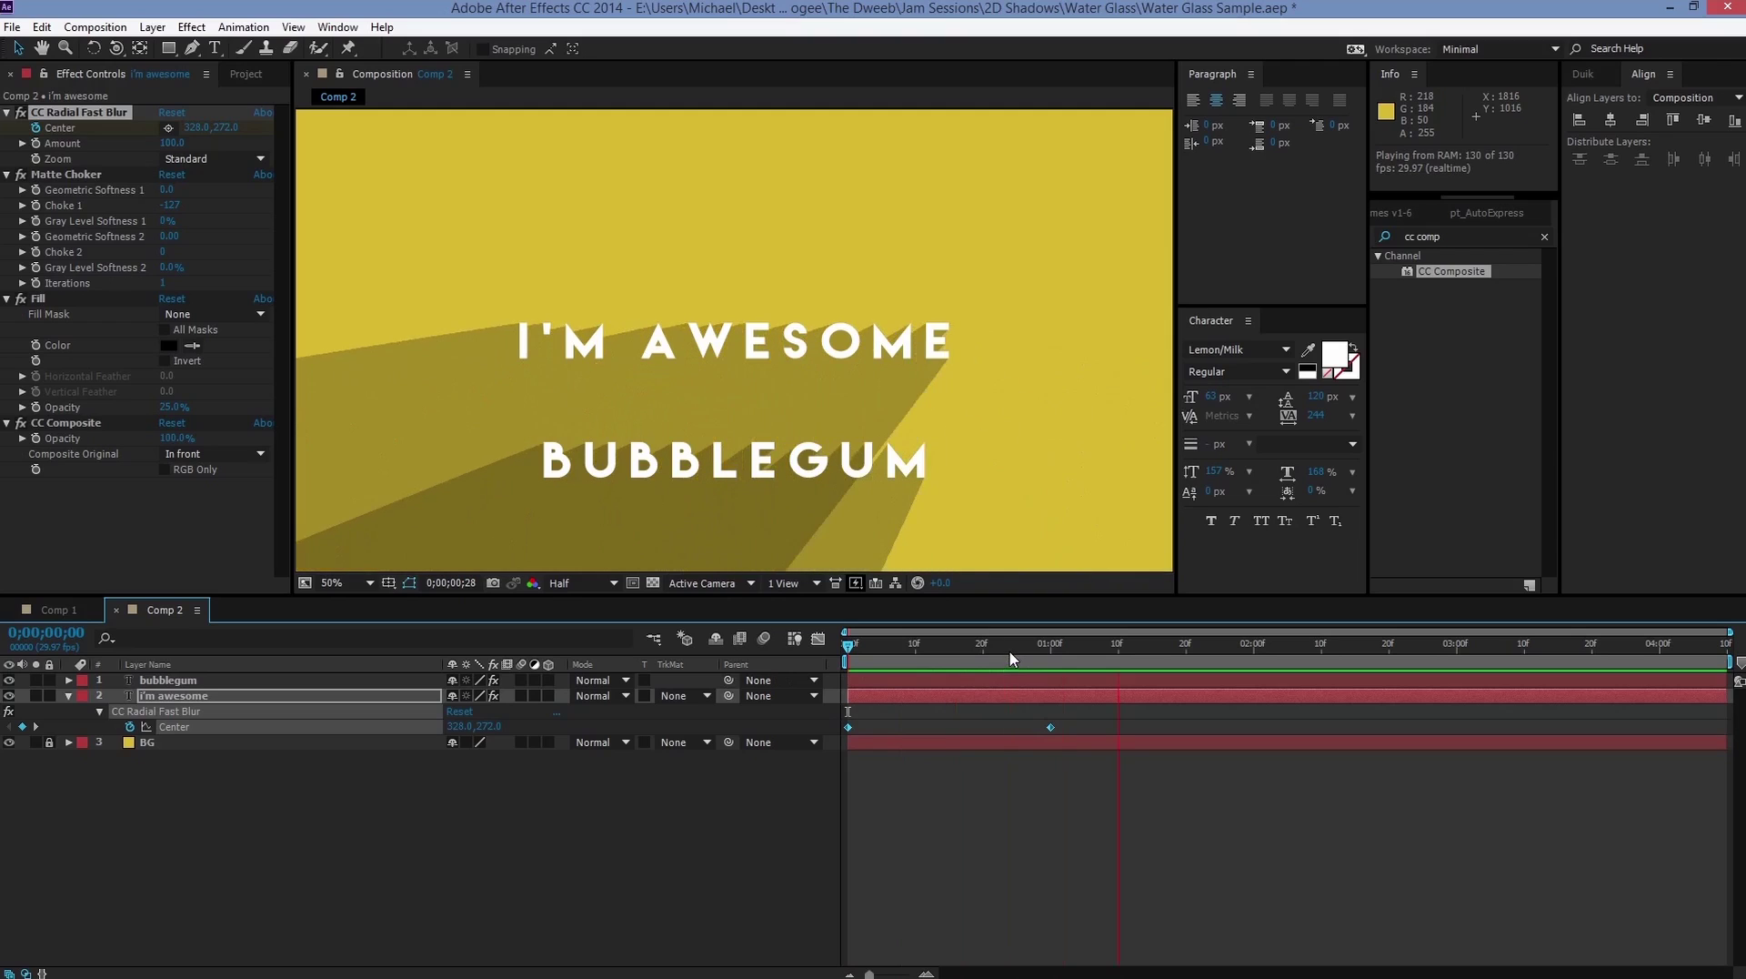
key("space")
Step: End the work area at 0;00;01;04 and preview the shadow animation within it, finishing back at the first frame
left_click_drag(835, 661, 1080, 661)
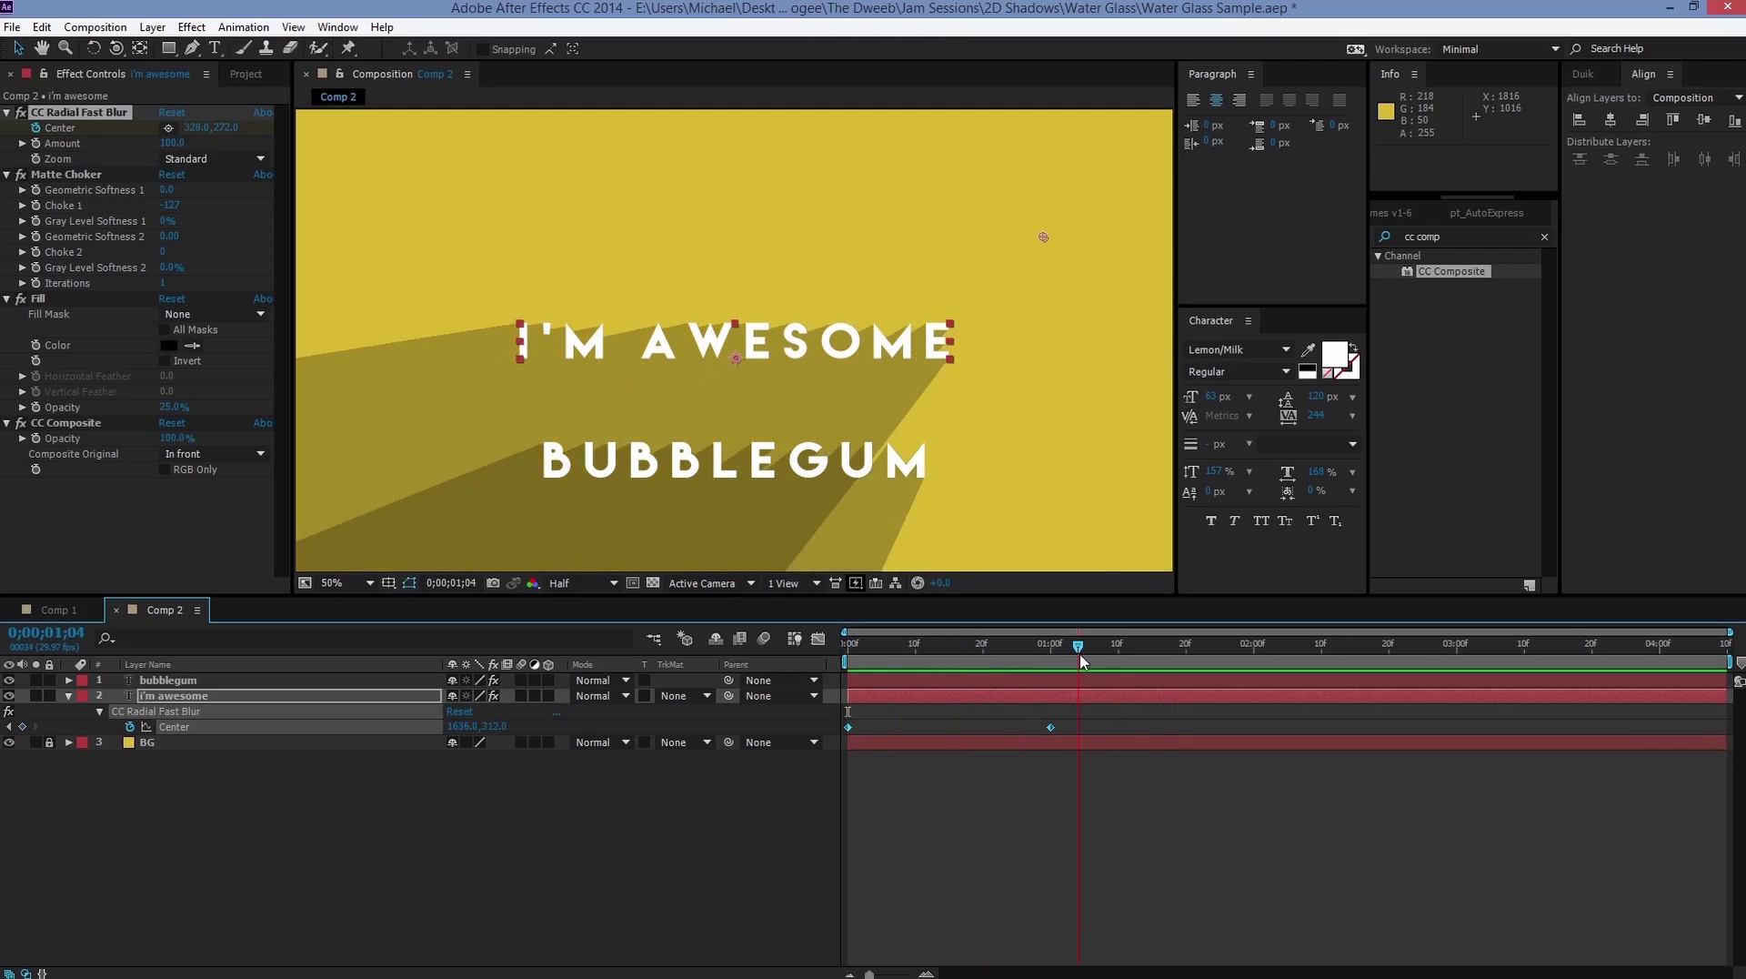
key("n")
key("space")
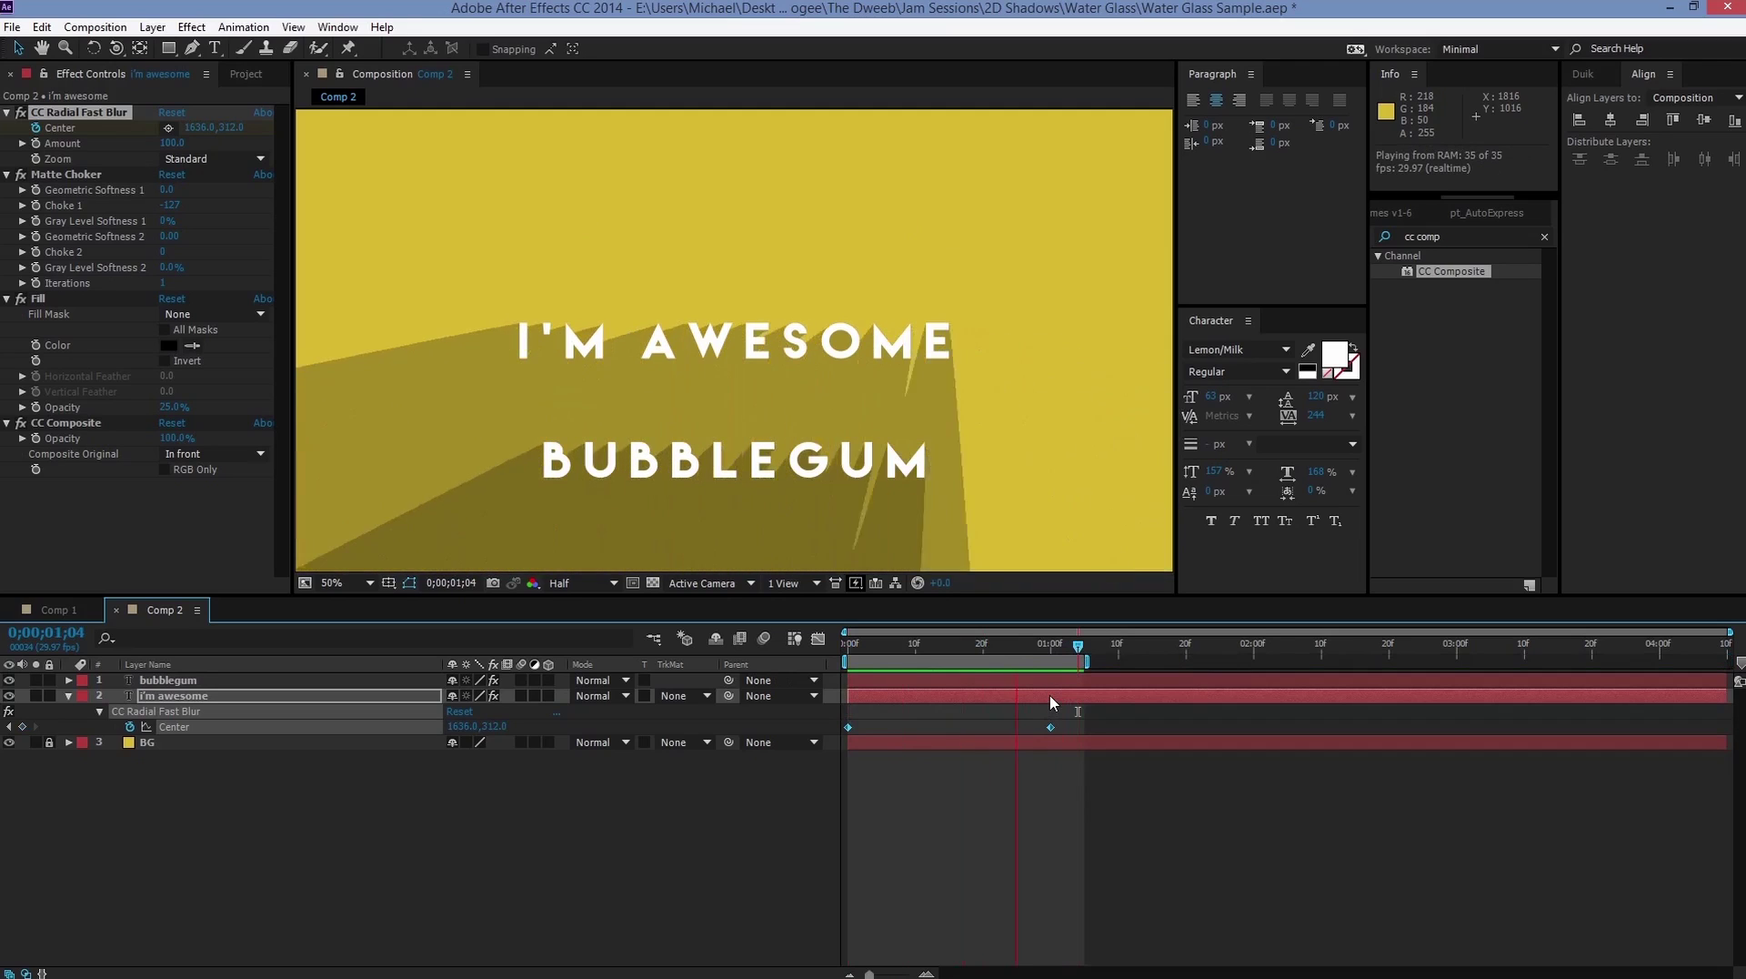
key("space")
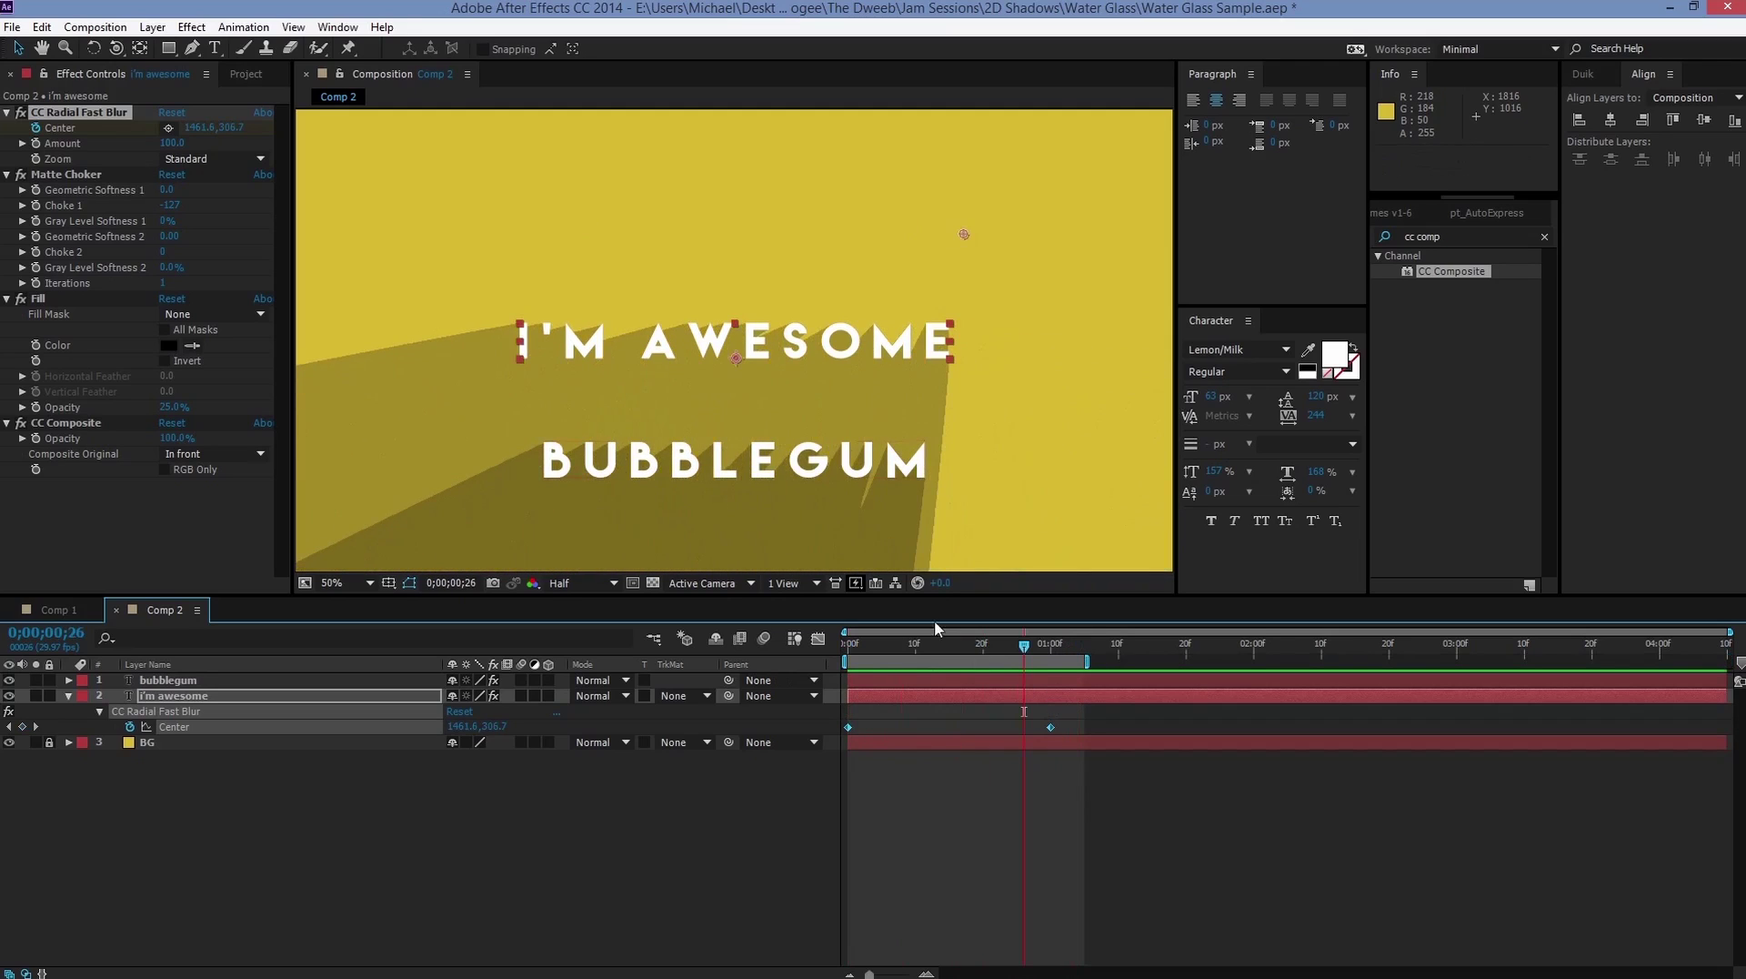
left_click(1017, 647)
left_click_drag(1017, 657, 818, 678)
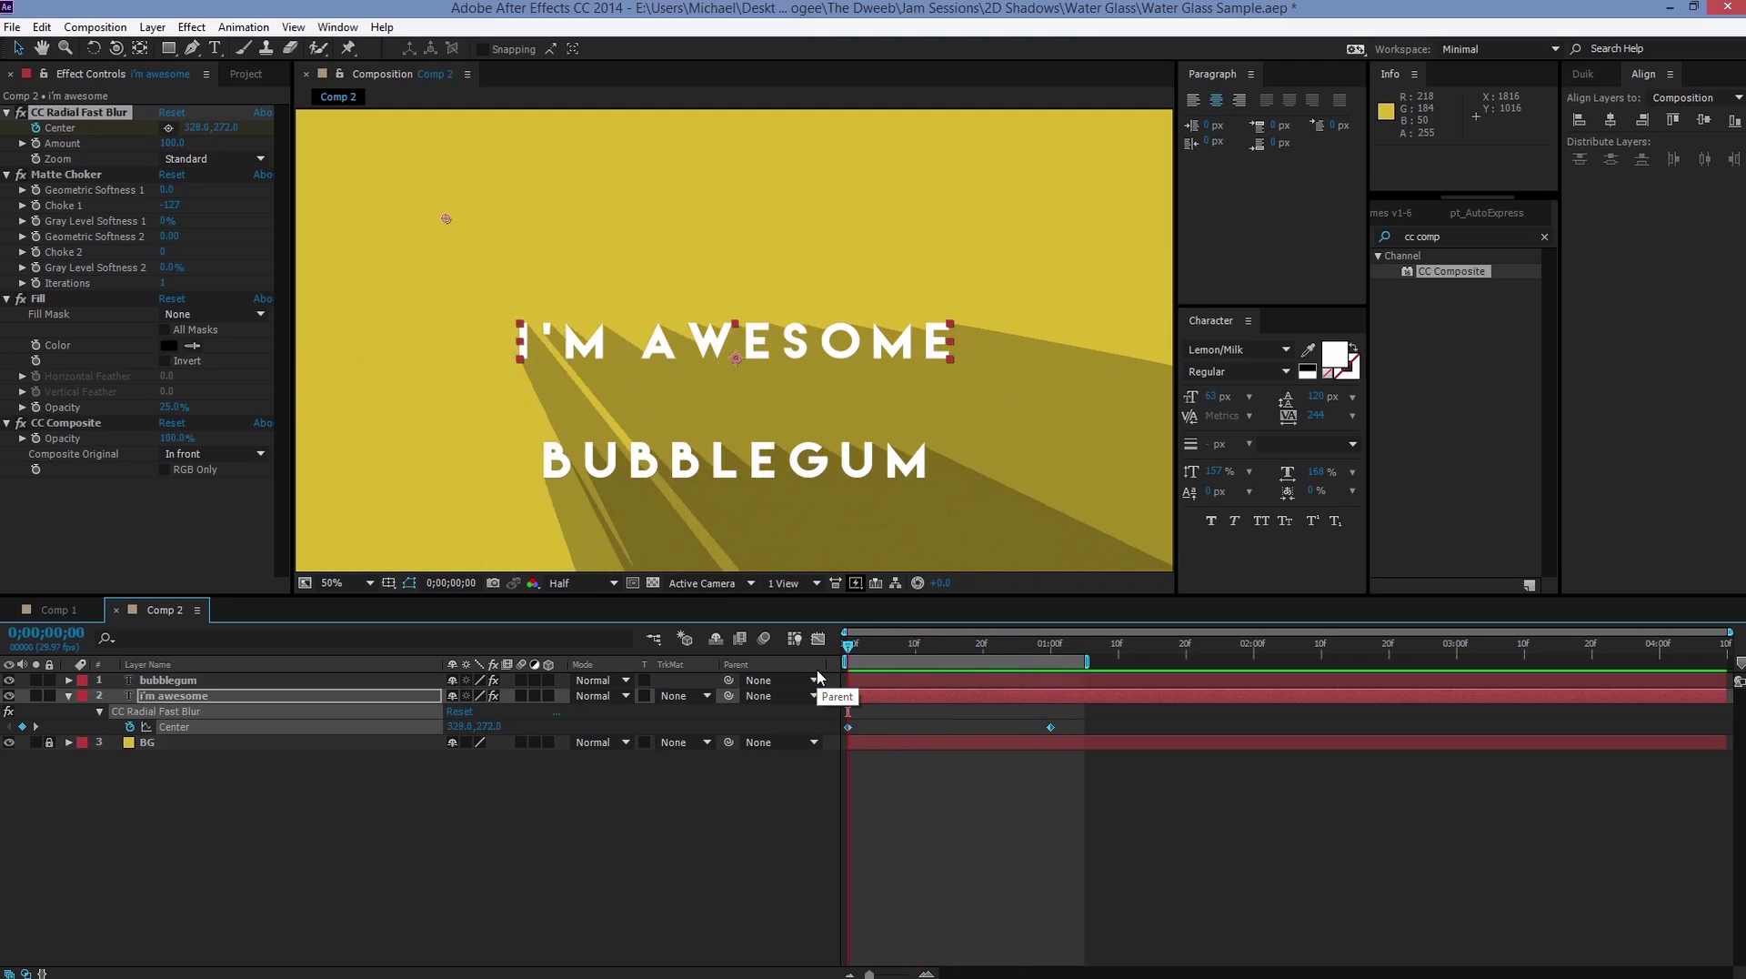